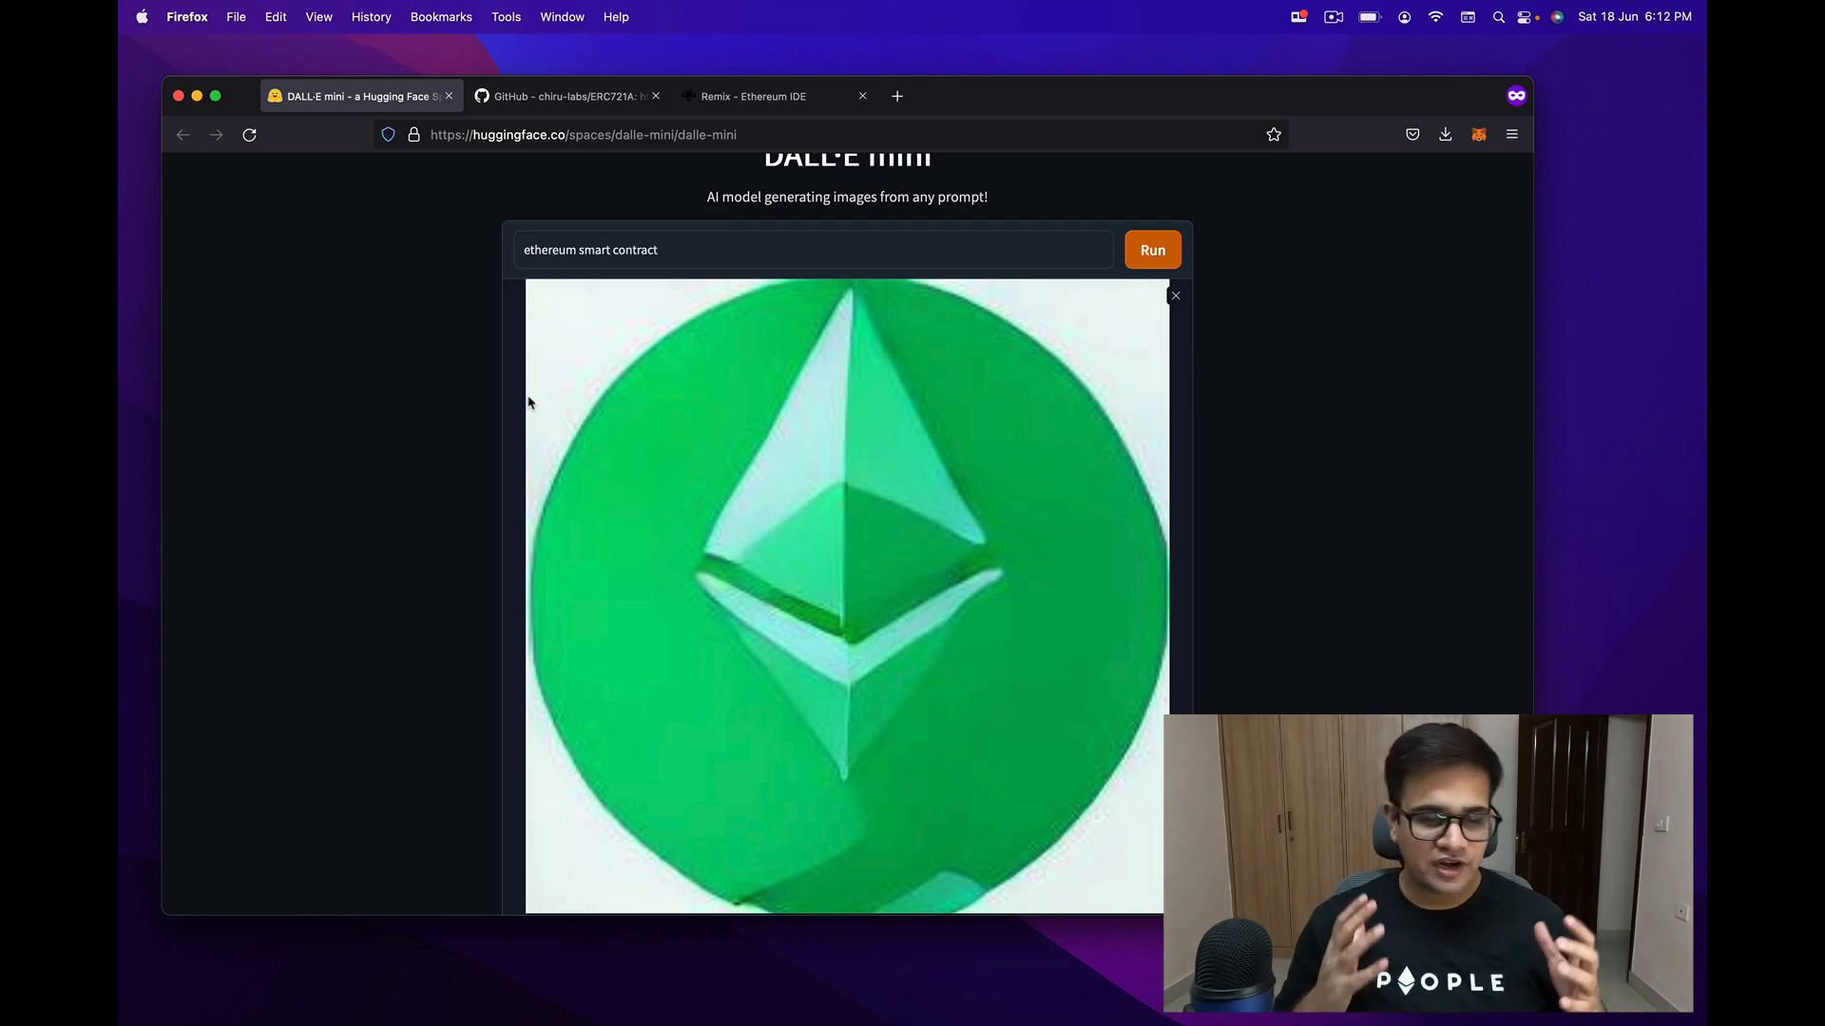
pyautogui.scroll(1, 528, 402)
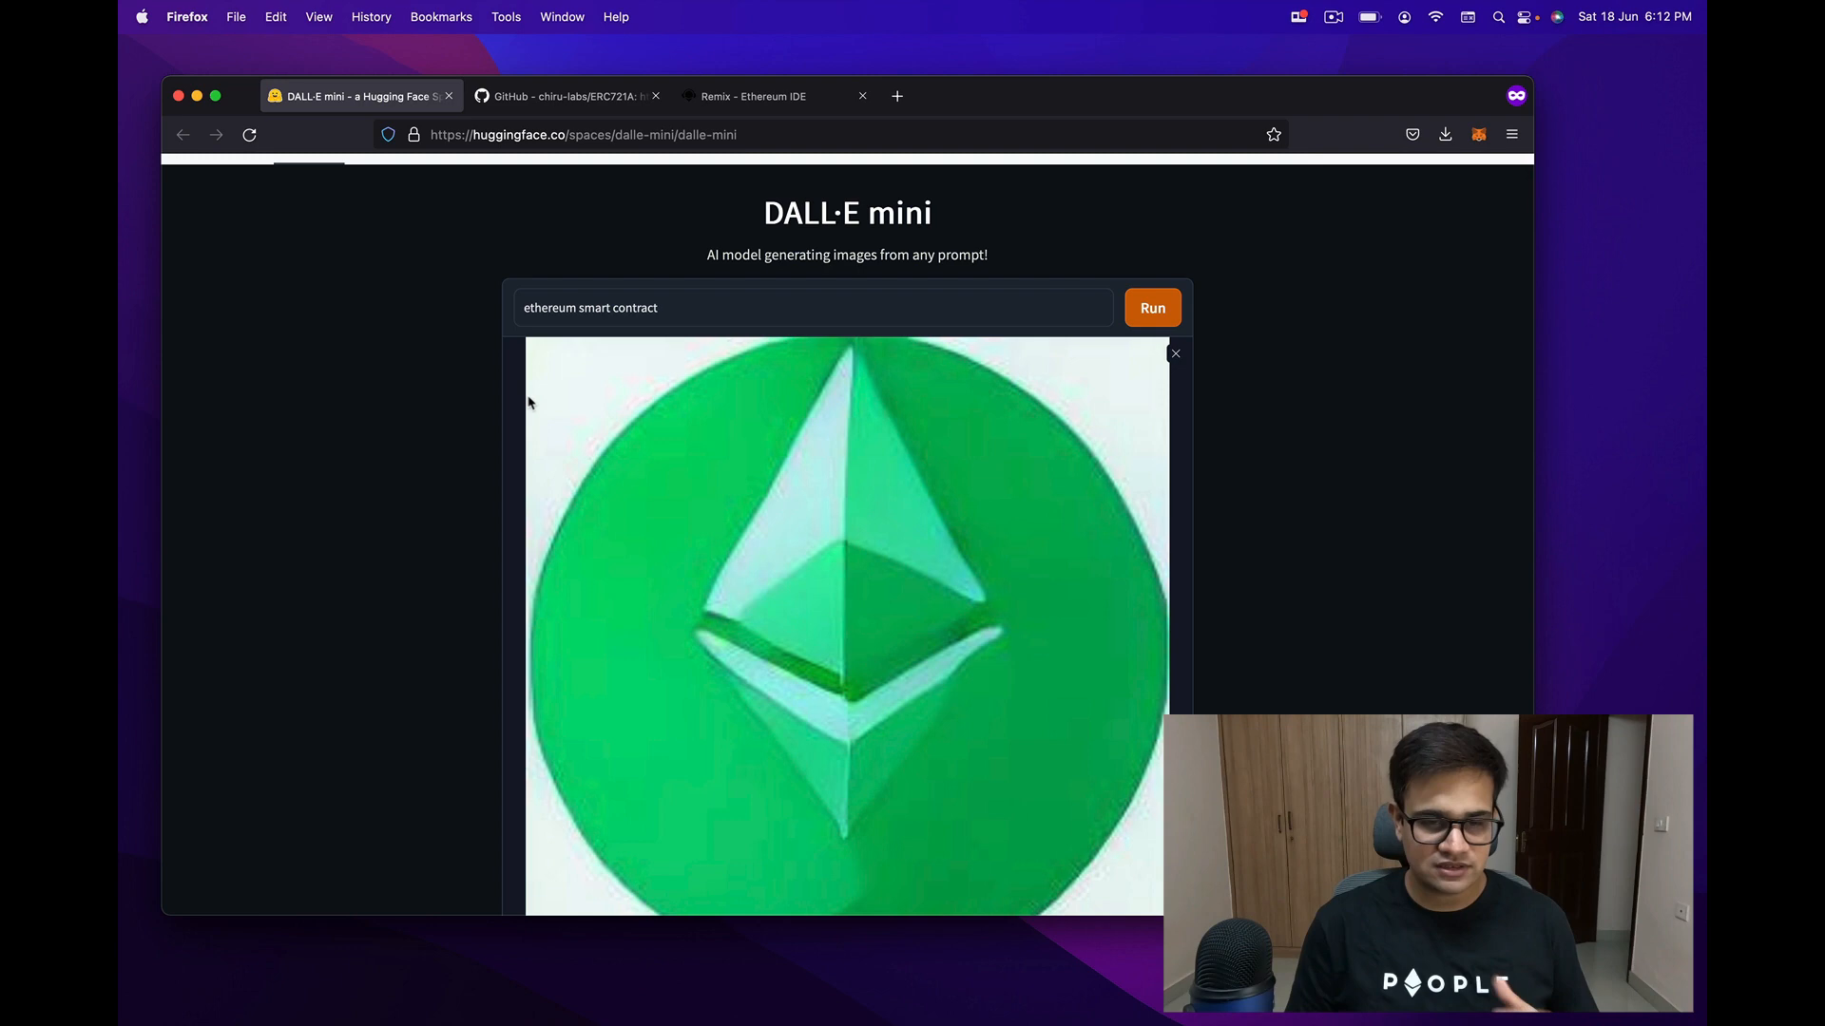
pyautogui.scroll(1, 527, 402)
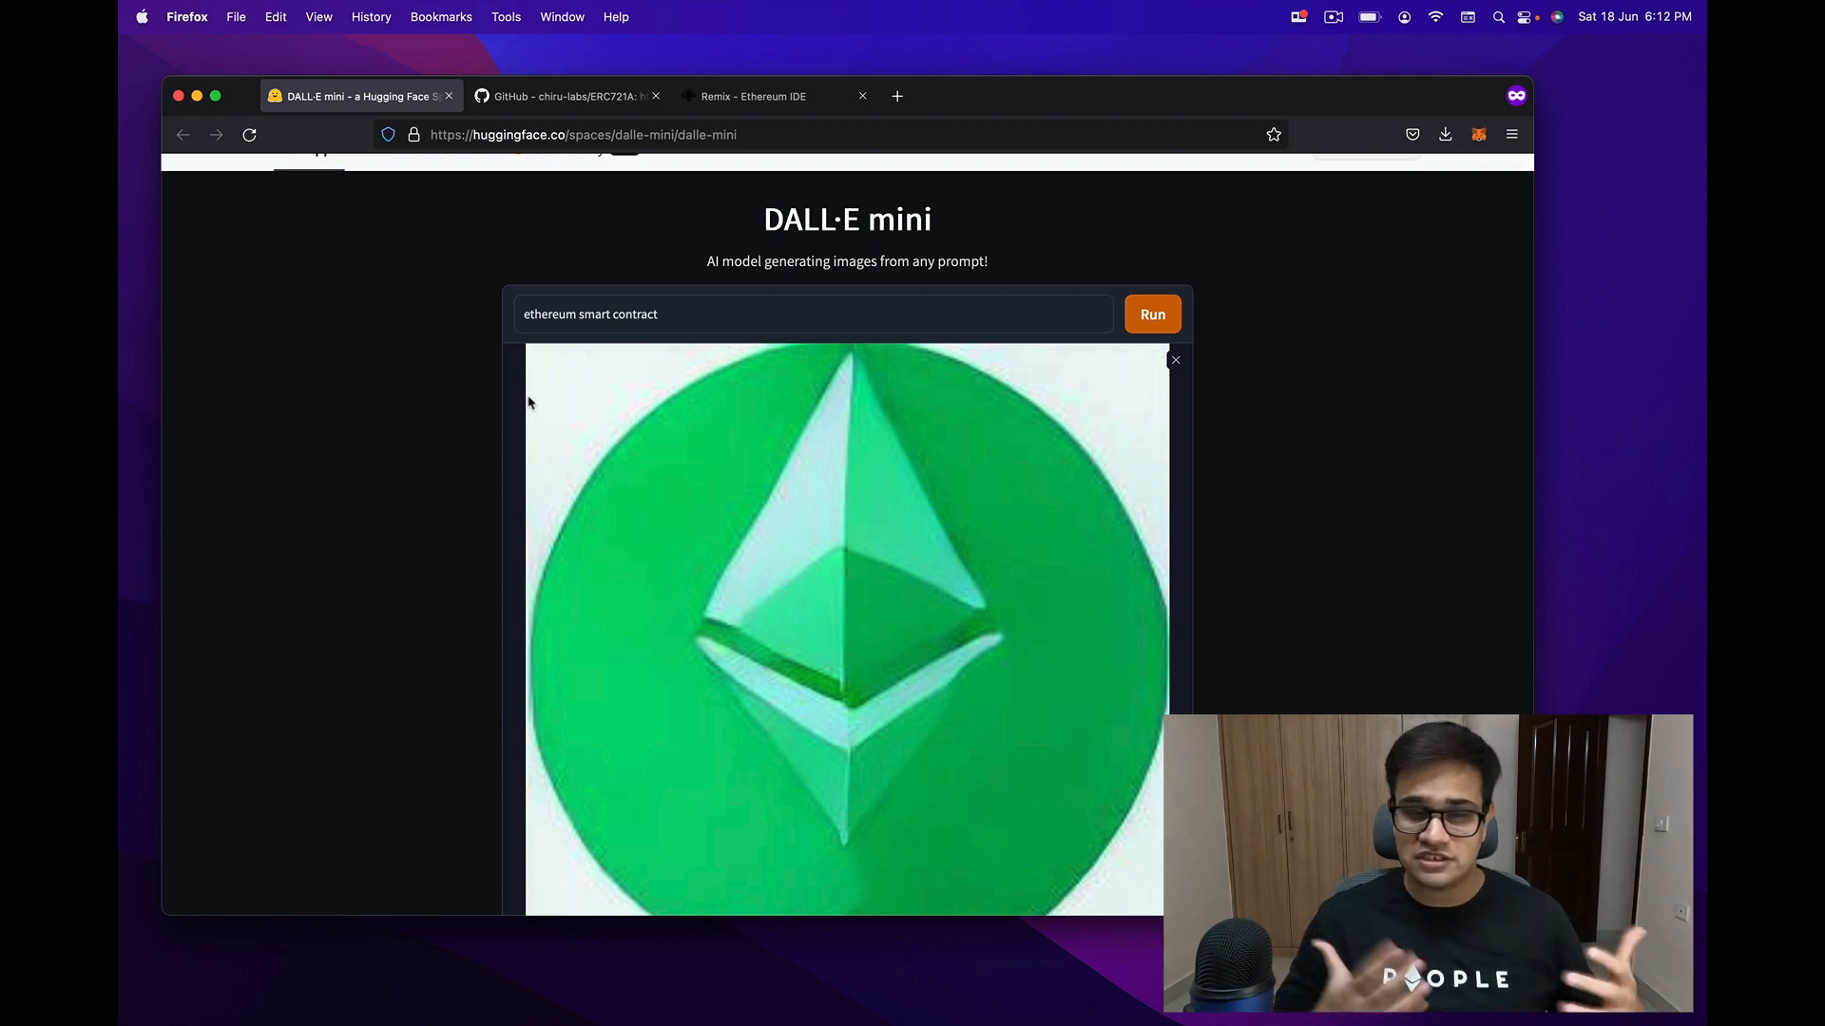
pyautogui.scroll(-2, 528, 403)
# Step: Bring Finder forward and Quick Look through 0.png to the later numbered images, then dismiss the preview
pyautogui.press('super+Tab')
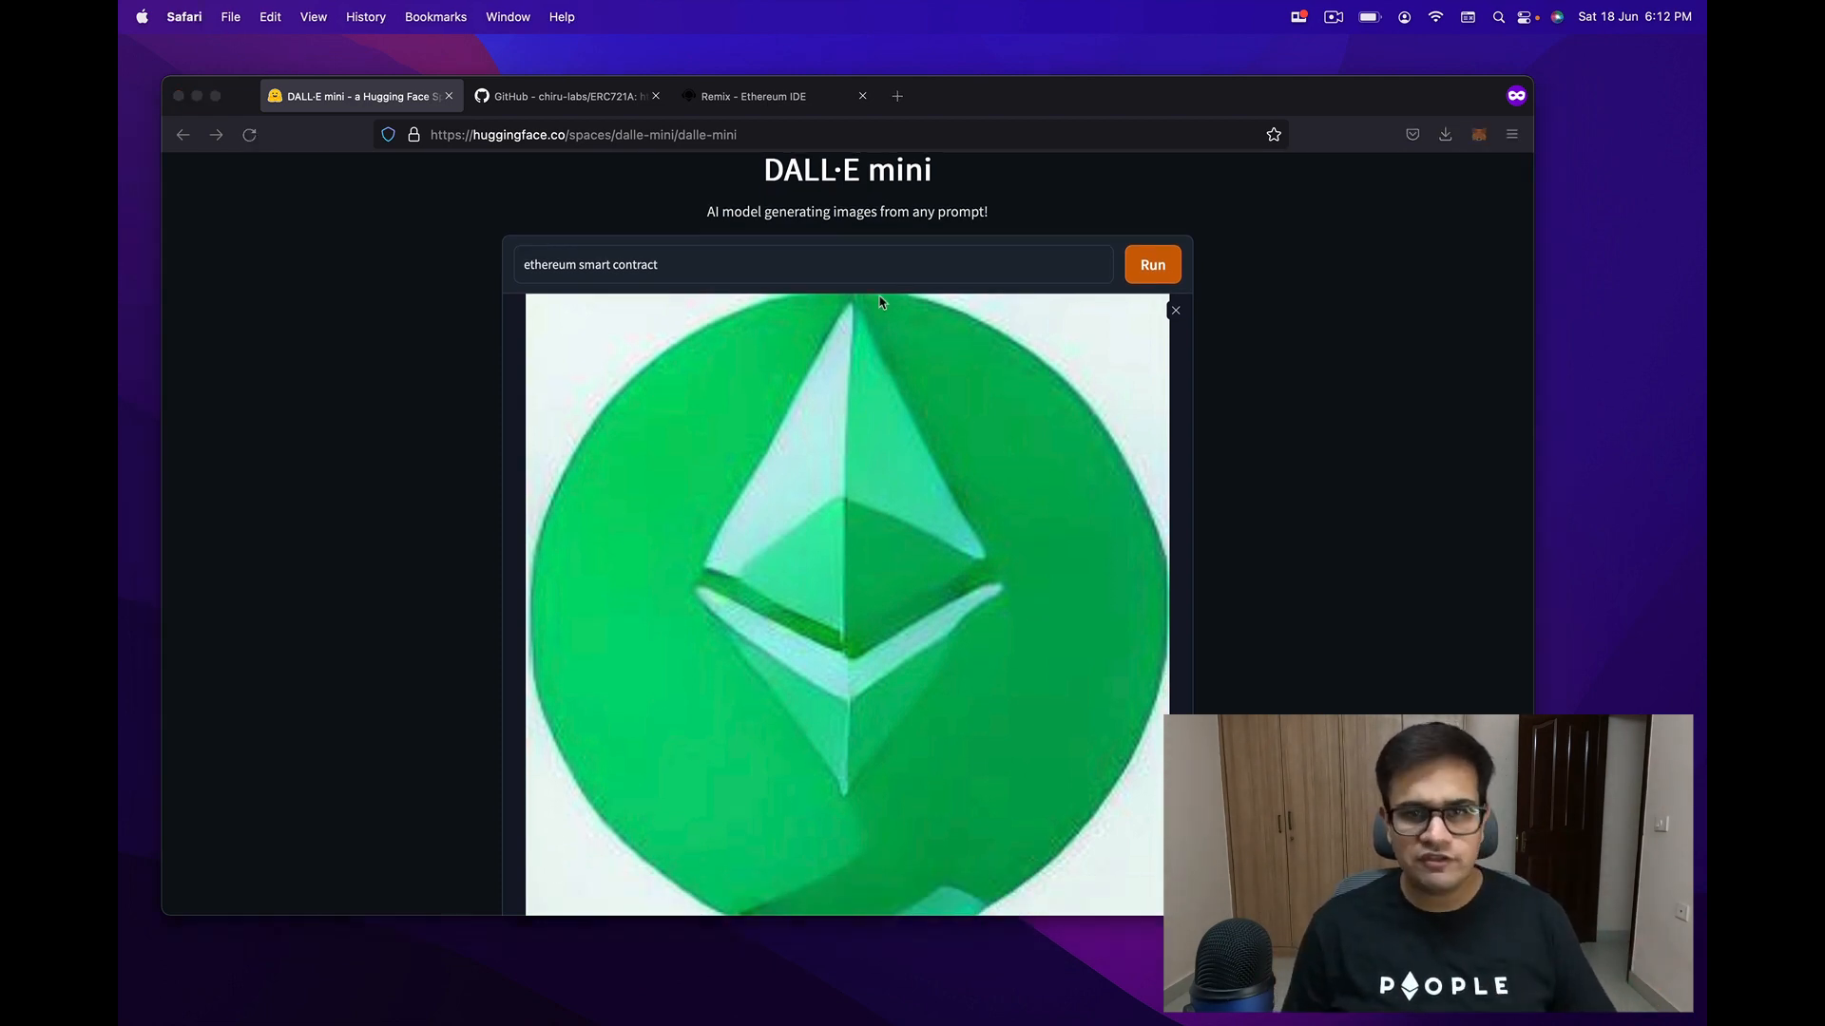
pyautogui.press('super+Tab')
pyautogui.press('space')
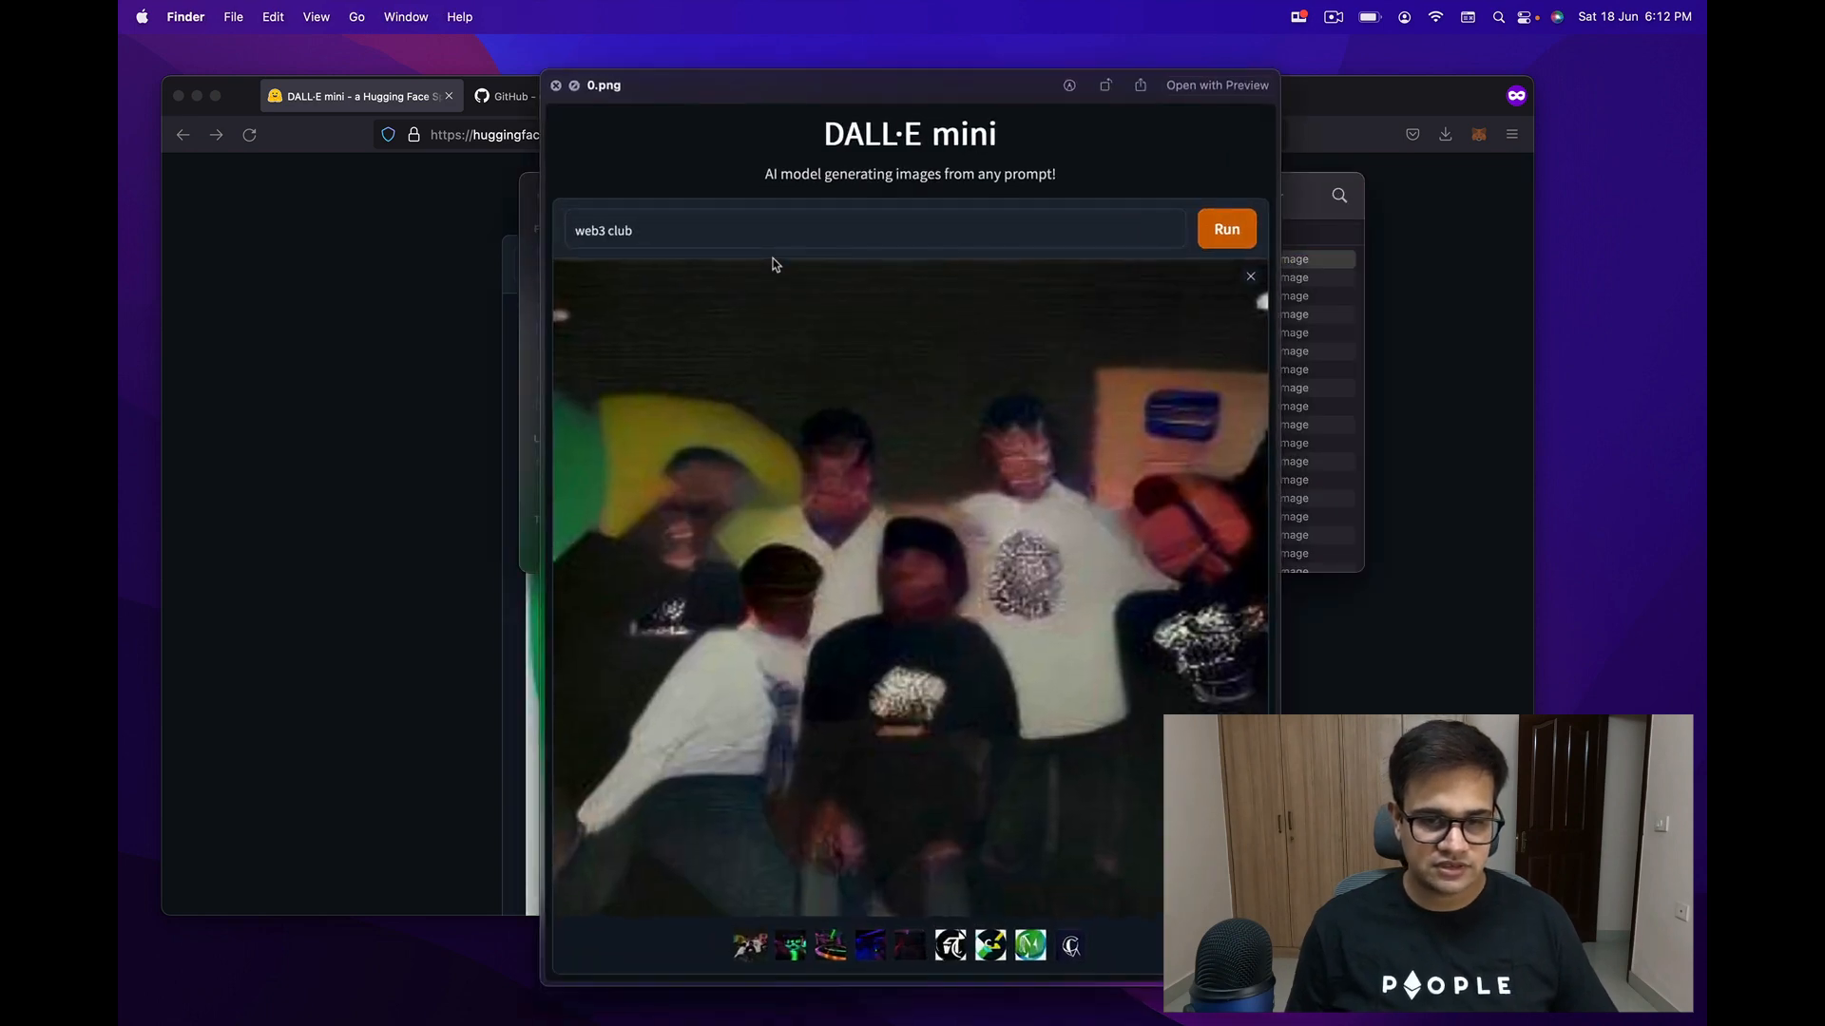
pyautogui.press('Down')
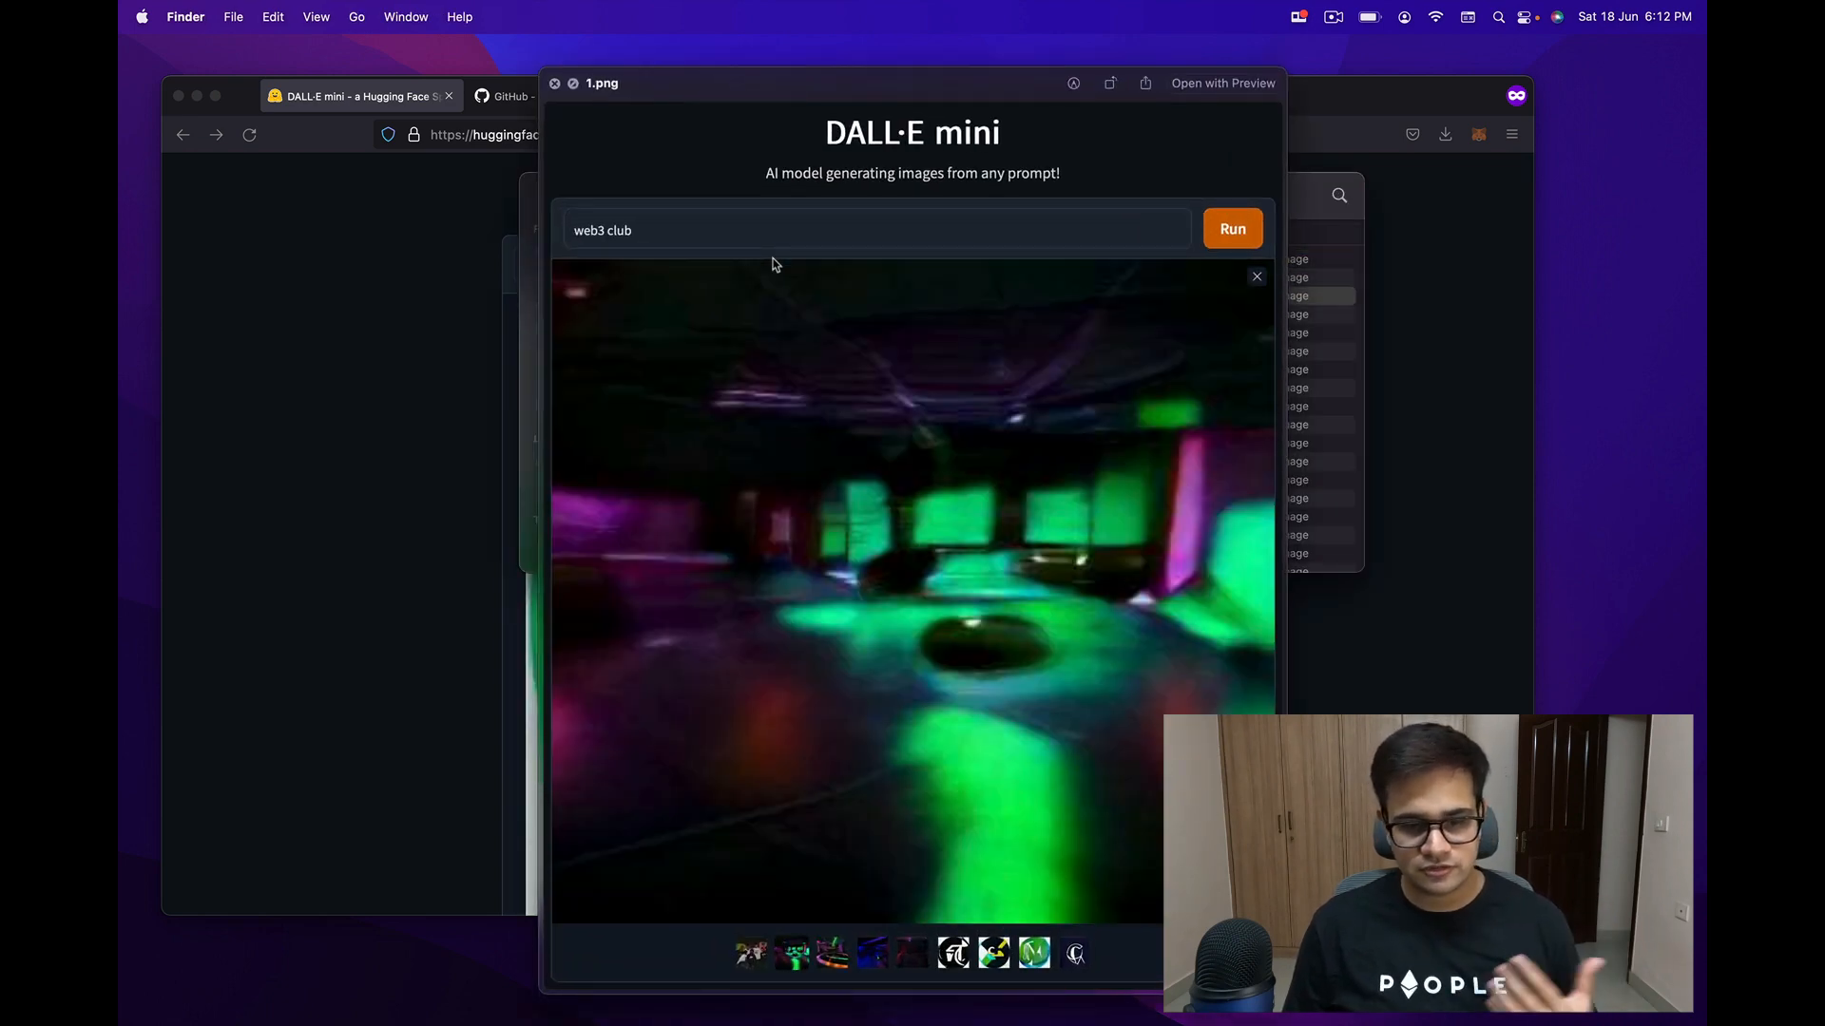
pyautogui.press('Down')
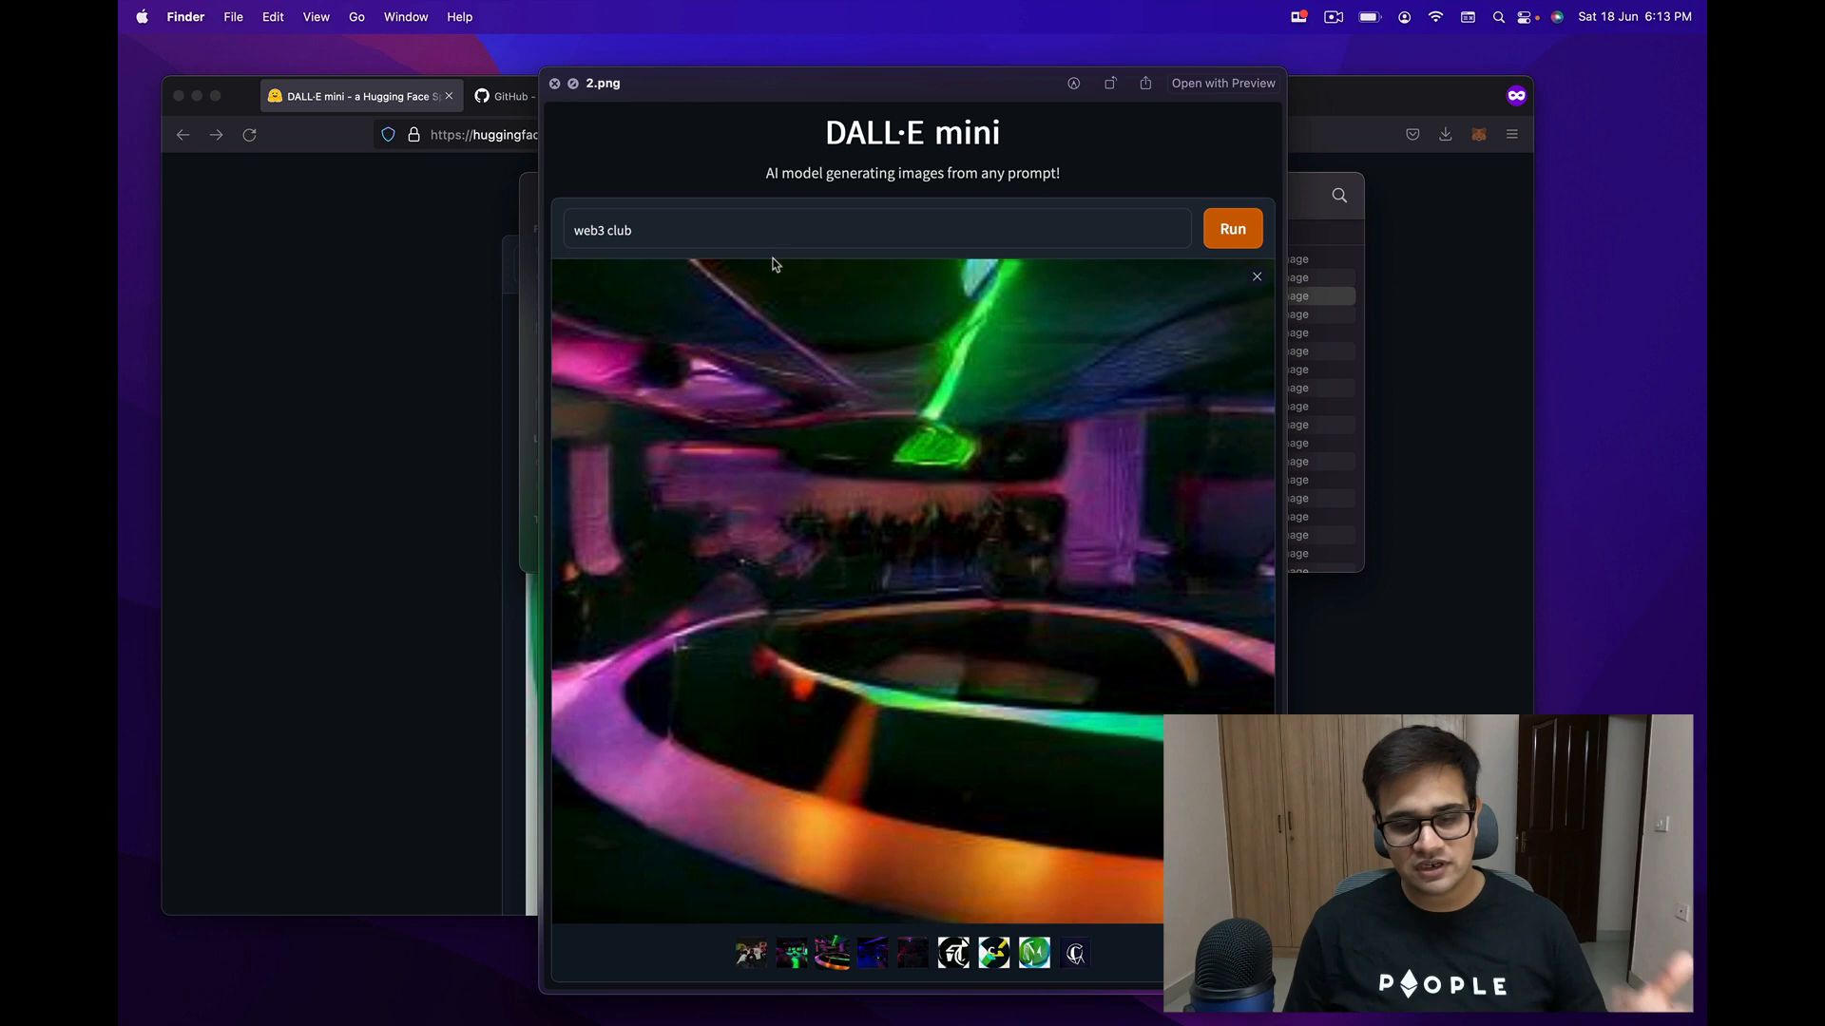
pyautogui.press('Down')
pyautogui.press('Down')
pyautogui.press('Down')
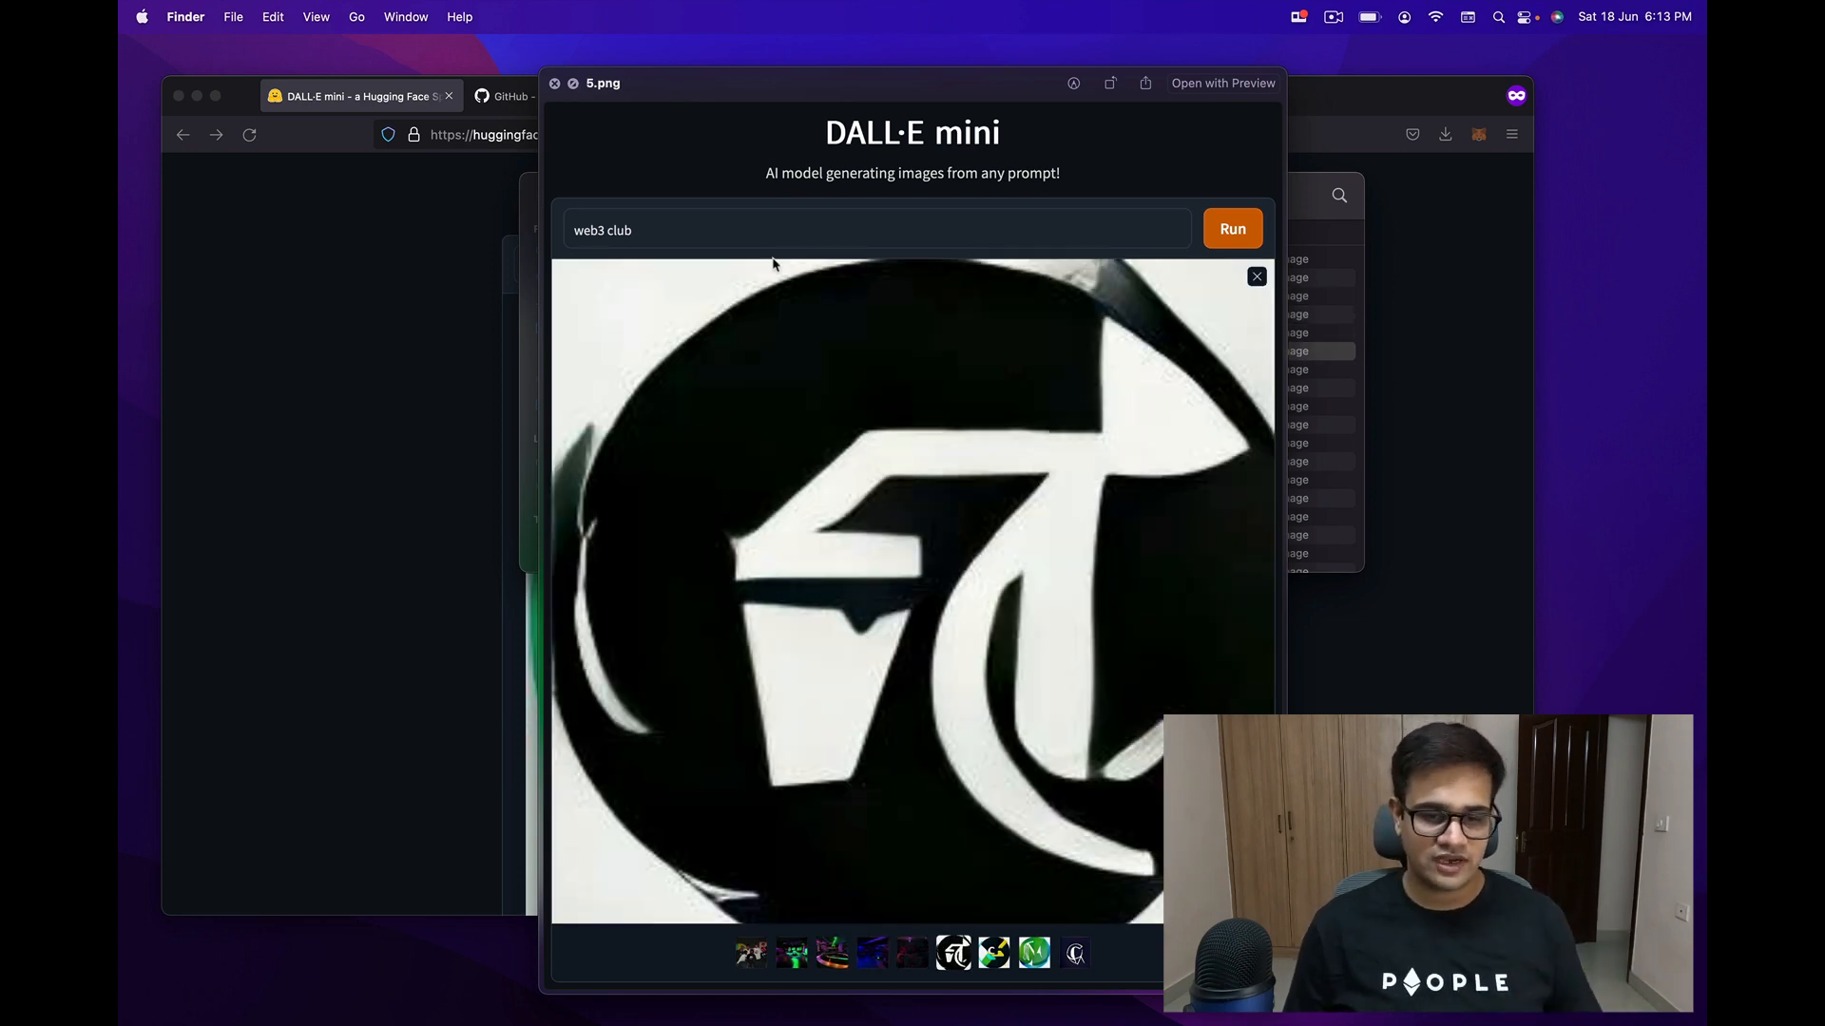
pyautogui.press('Down')
pyautogui.press('Down')
pyautogui.press('Down')
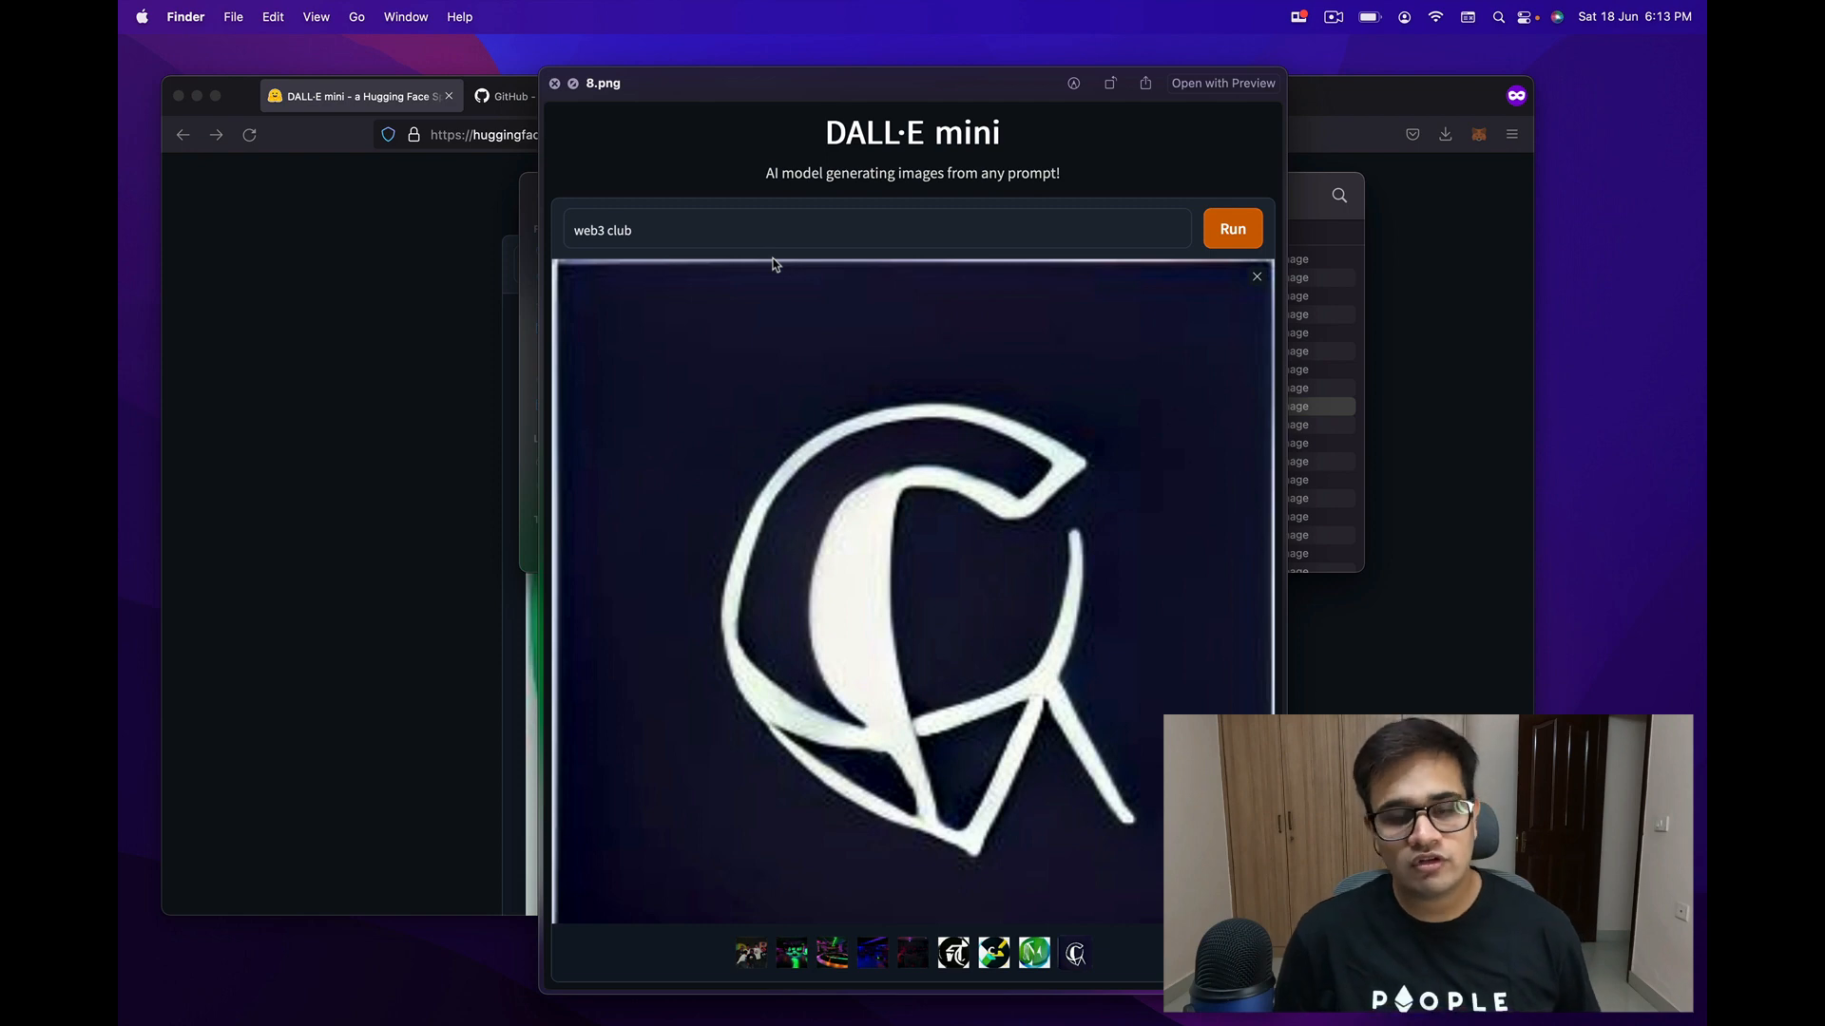
pyautogui.press('space')
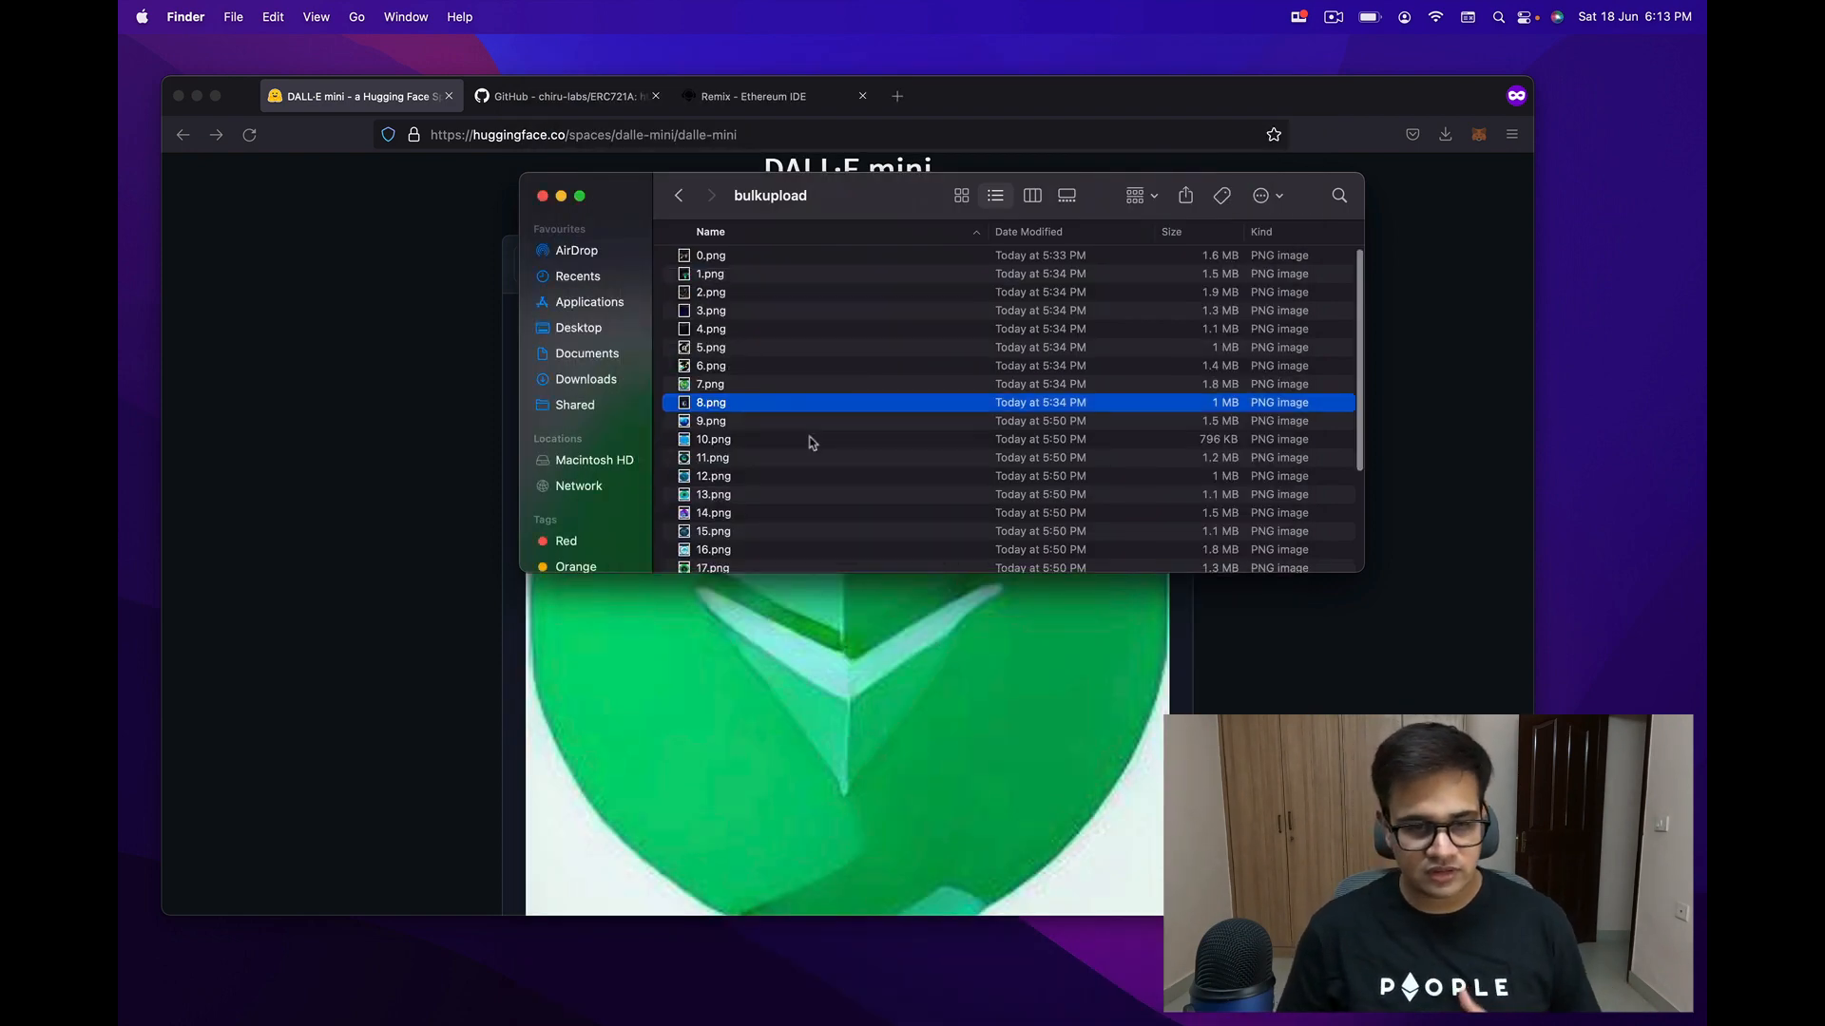
pyautogui.scroll(-5, 809, 443)
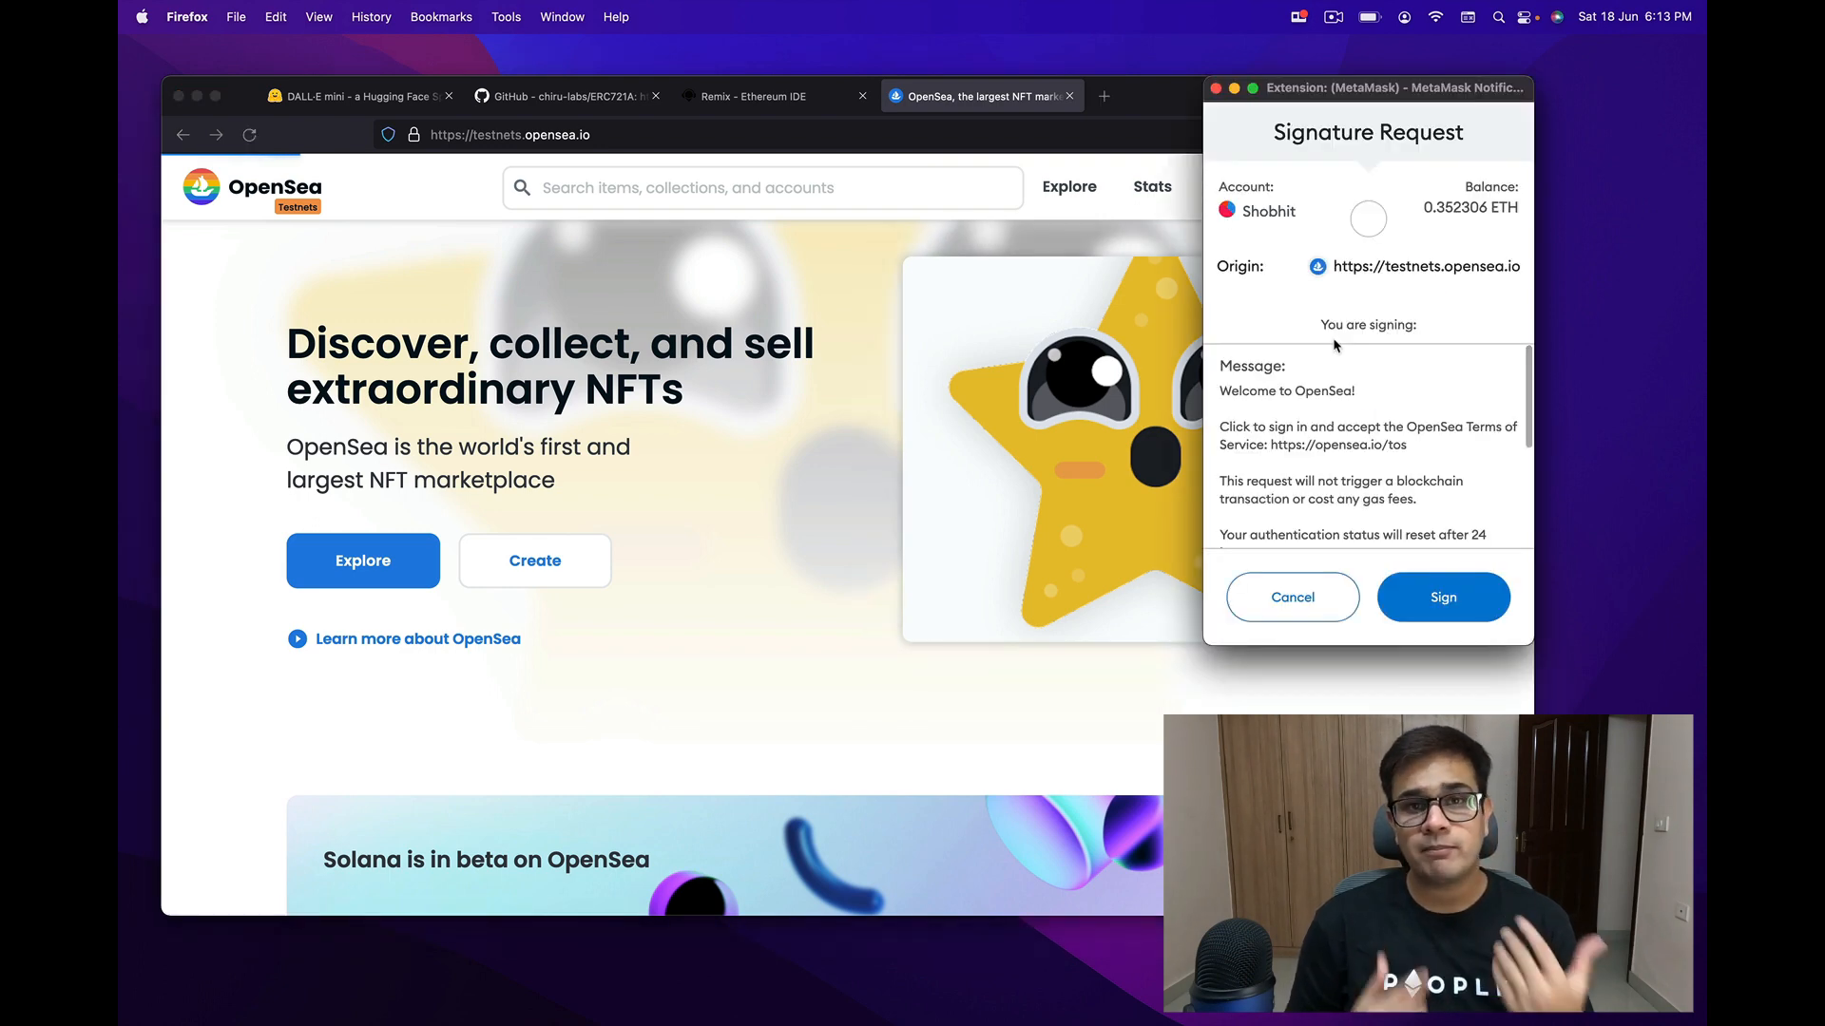
# Step: Sign the MetaMask login request for OpenSea testnets, review Create New Item, and close the tab
pyautogui.click(1444, 598)
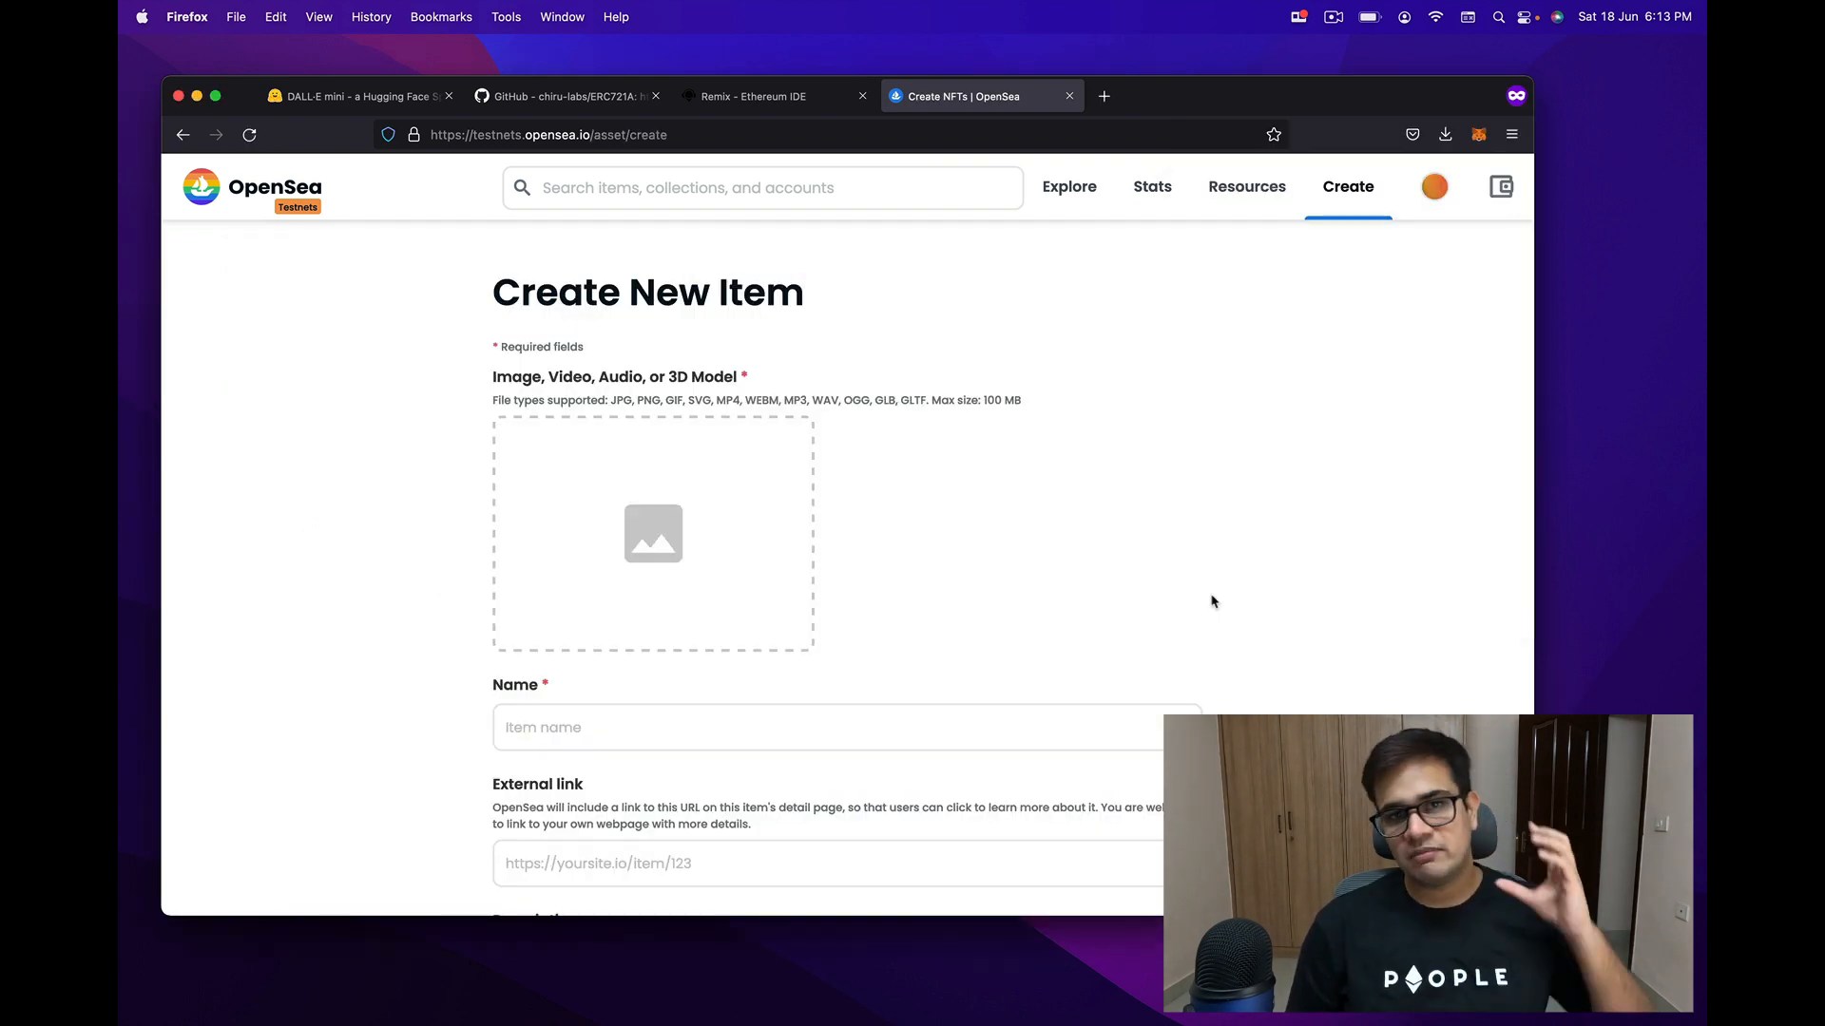
pyautogui.scroll(-5, 1213, 601)
pyautogui.scroll(-5, 1213, 600)
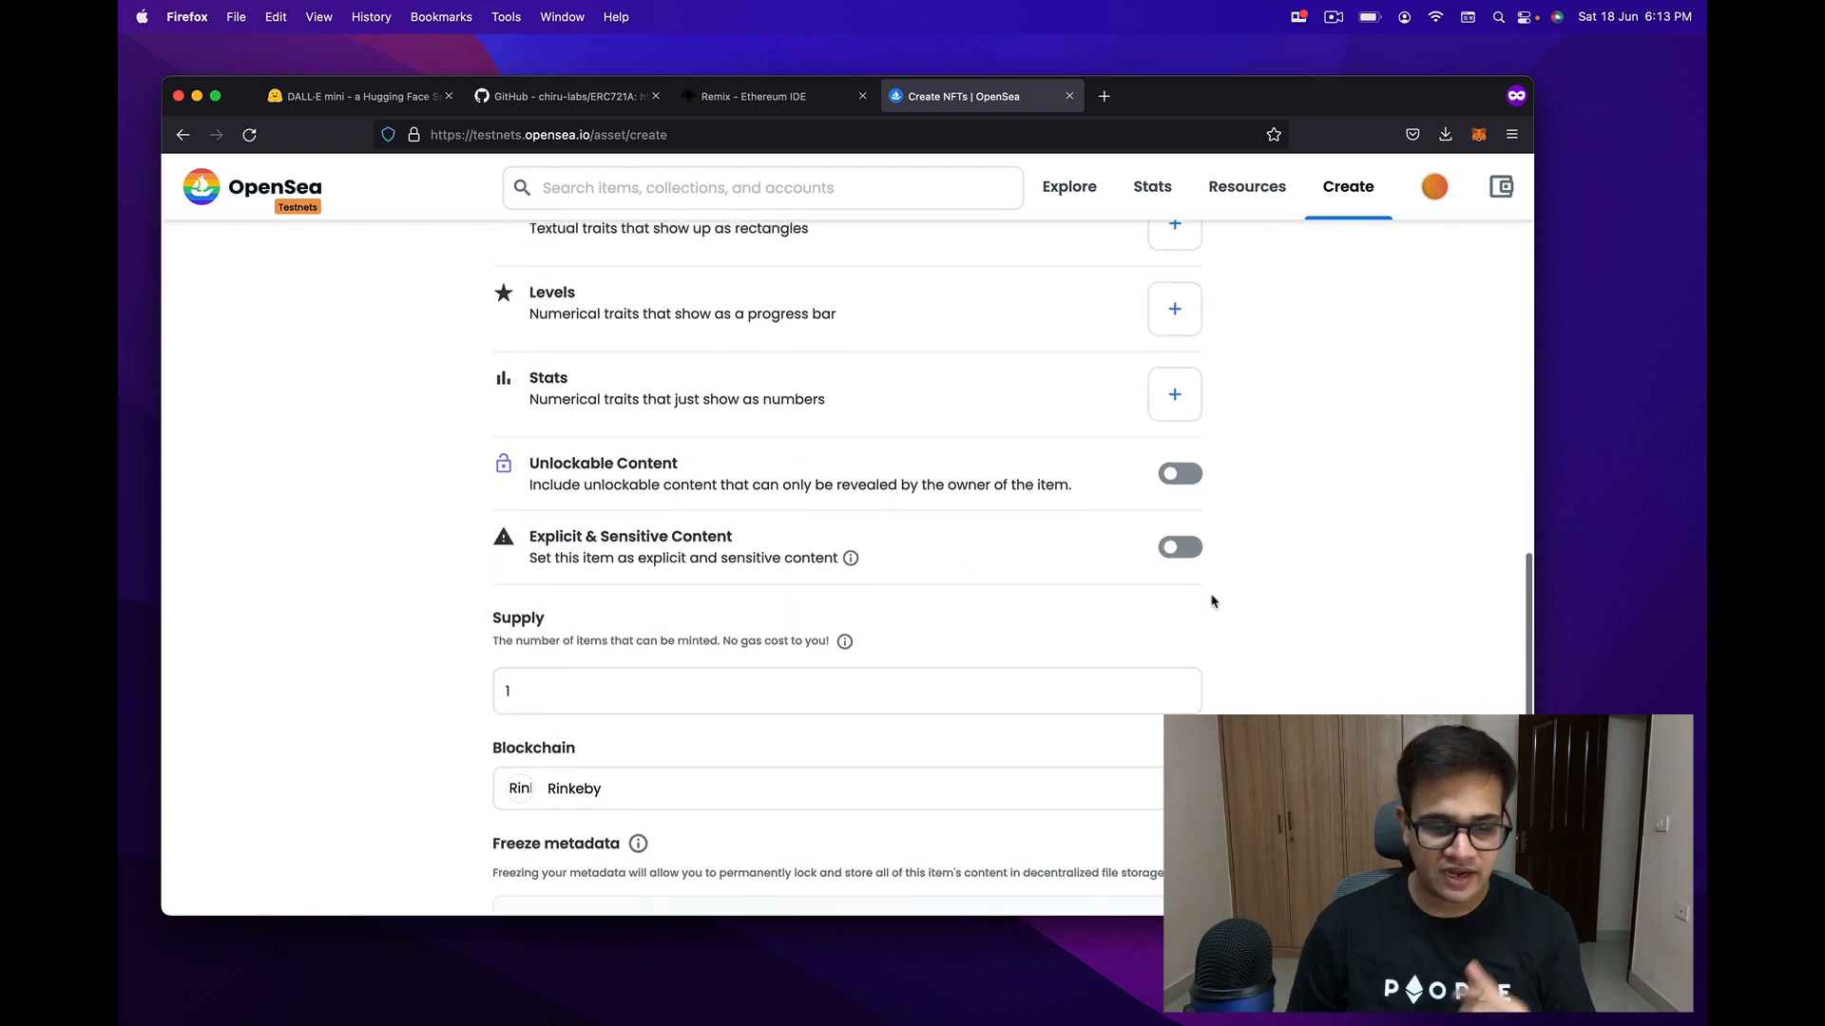
pyautogui.scroll(-3, 1212, 600)
pyautogui.scroll(-2, 1213, 600)
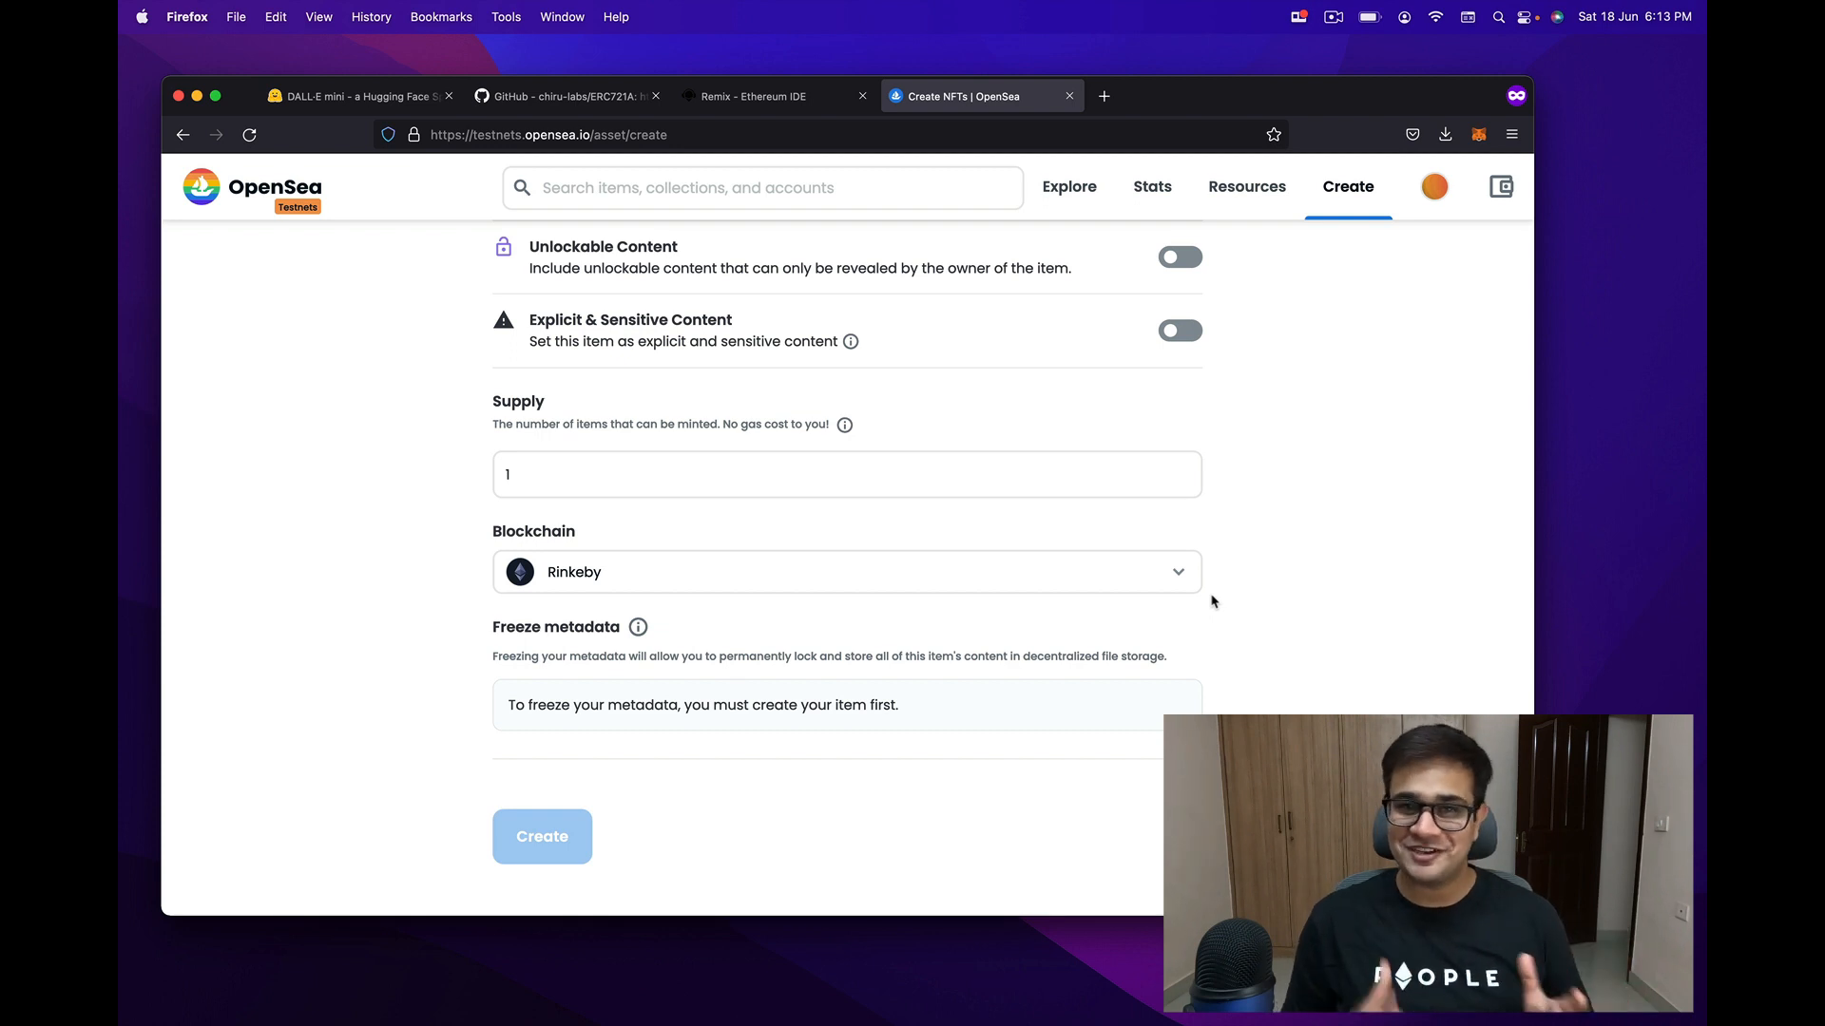
pyautogui.scroll(15, 1211, 601)
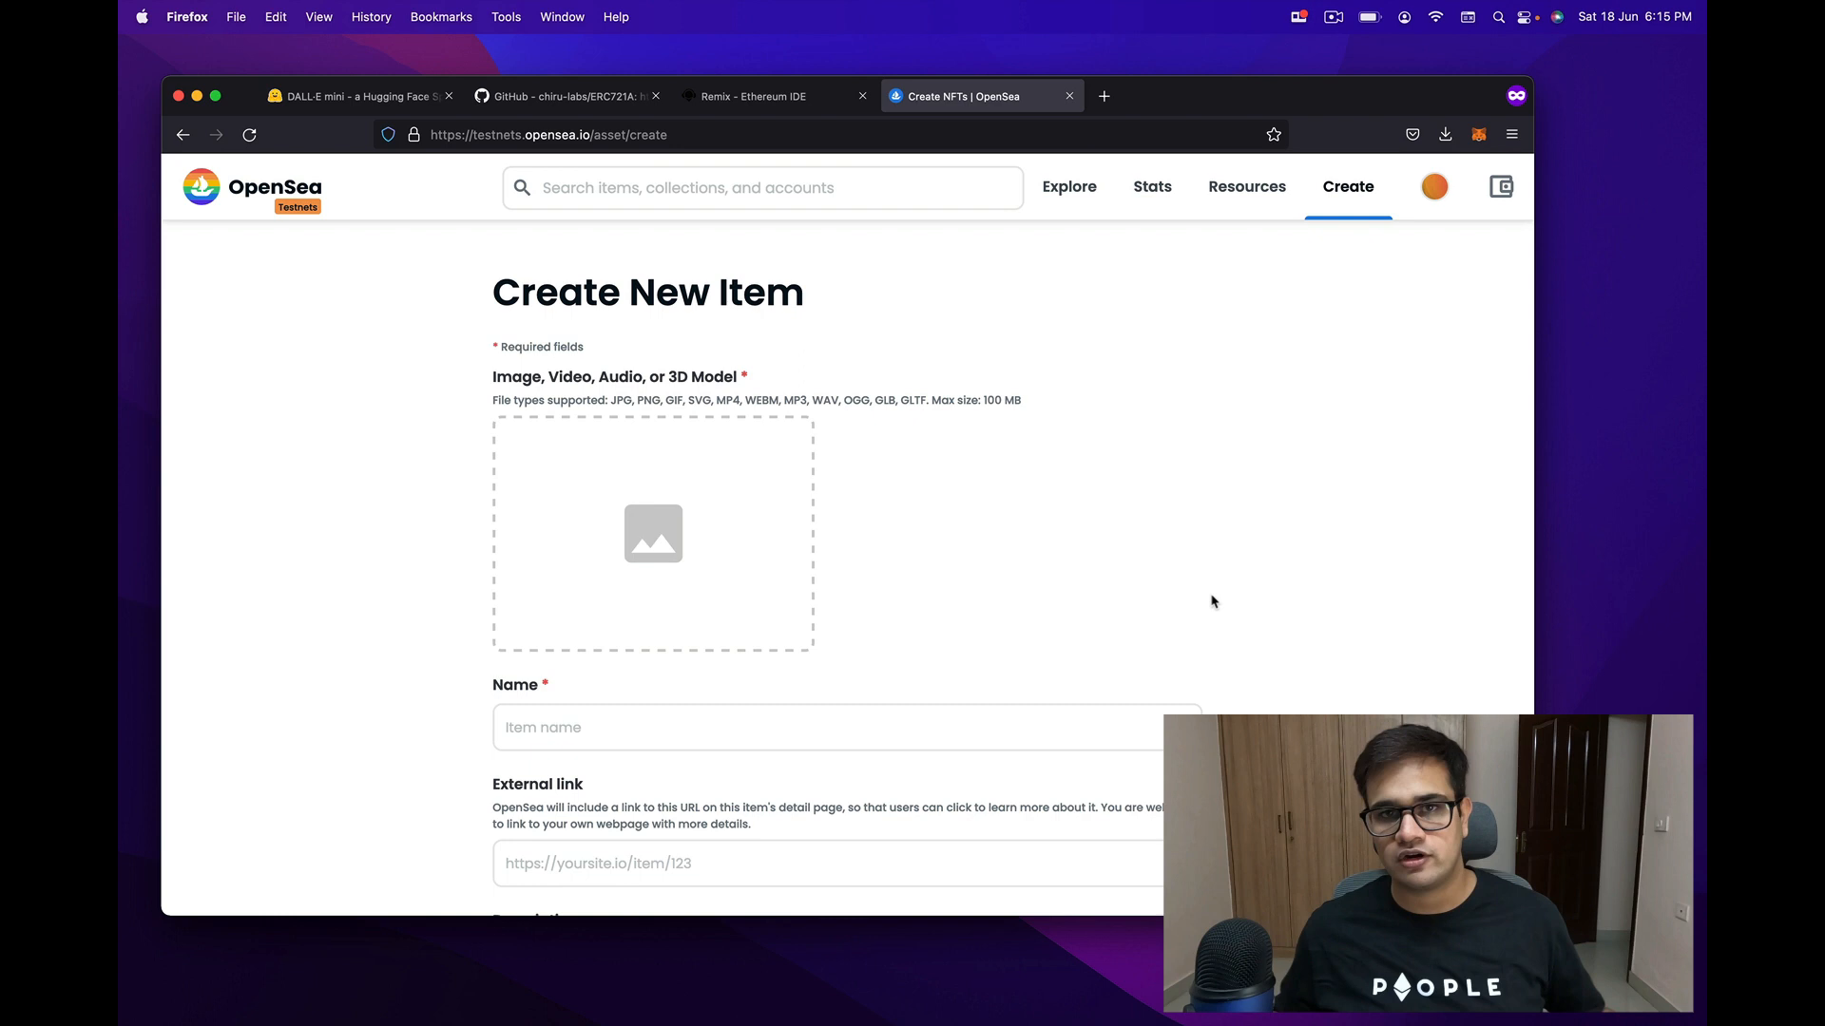
pyautogui.press('super+w')
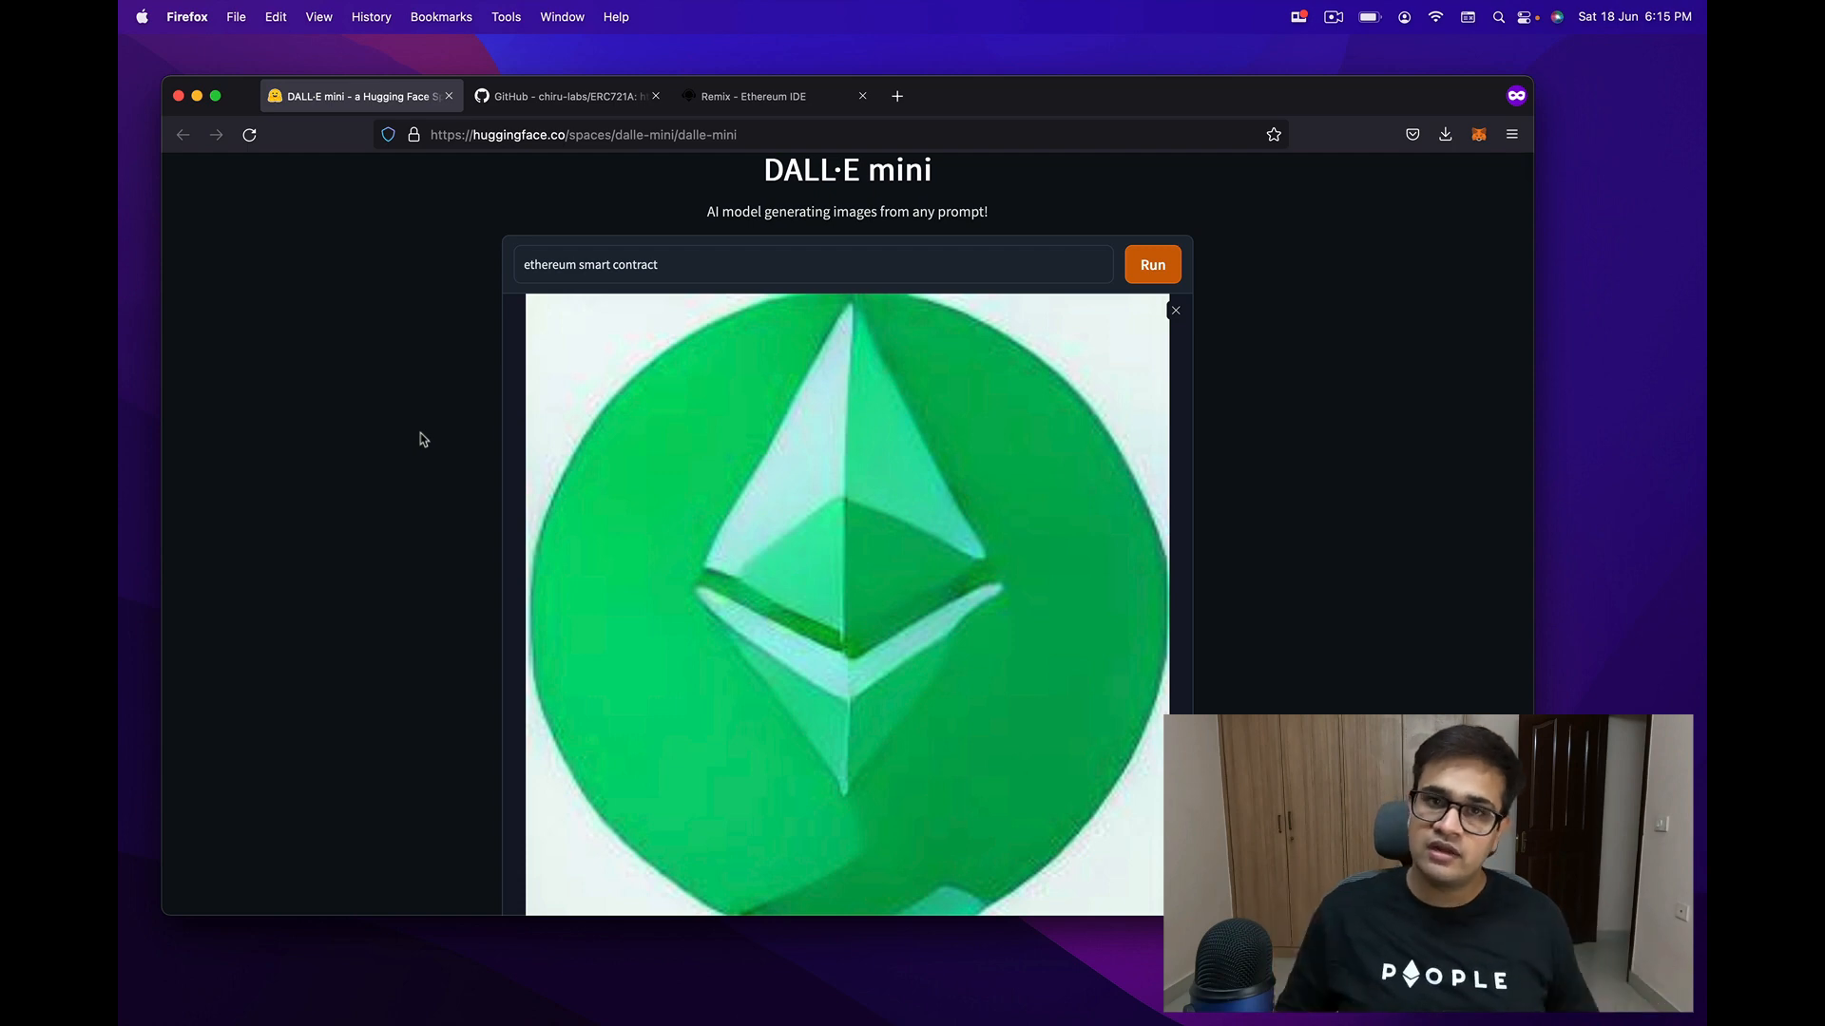
# Step: Load the token 0 metadata JSON from the ipfs.io gateway in a new private tab
pyautogui.press('super+t')
pyautogui.write('https://ipfs.io/ipfs/bafybeifgxh2lo3jpx6xg2bl3wlnifgpahcdvmktl42jz7d7m7x7y6yap3i')
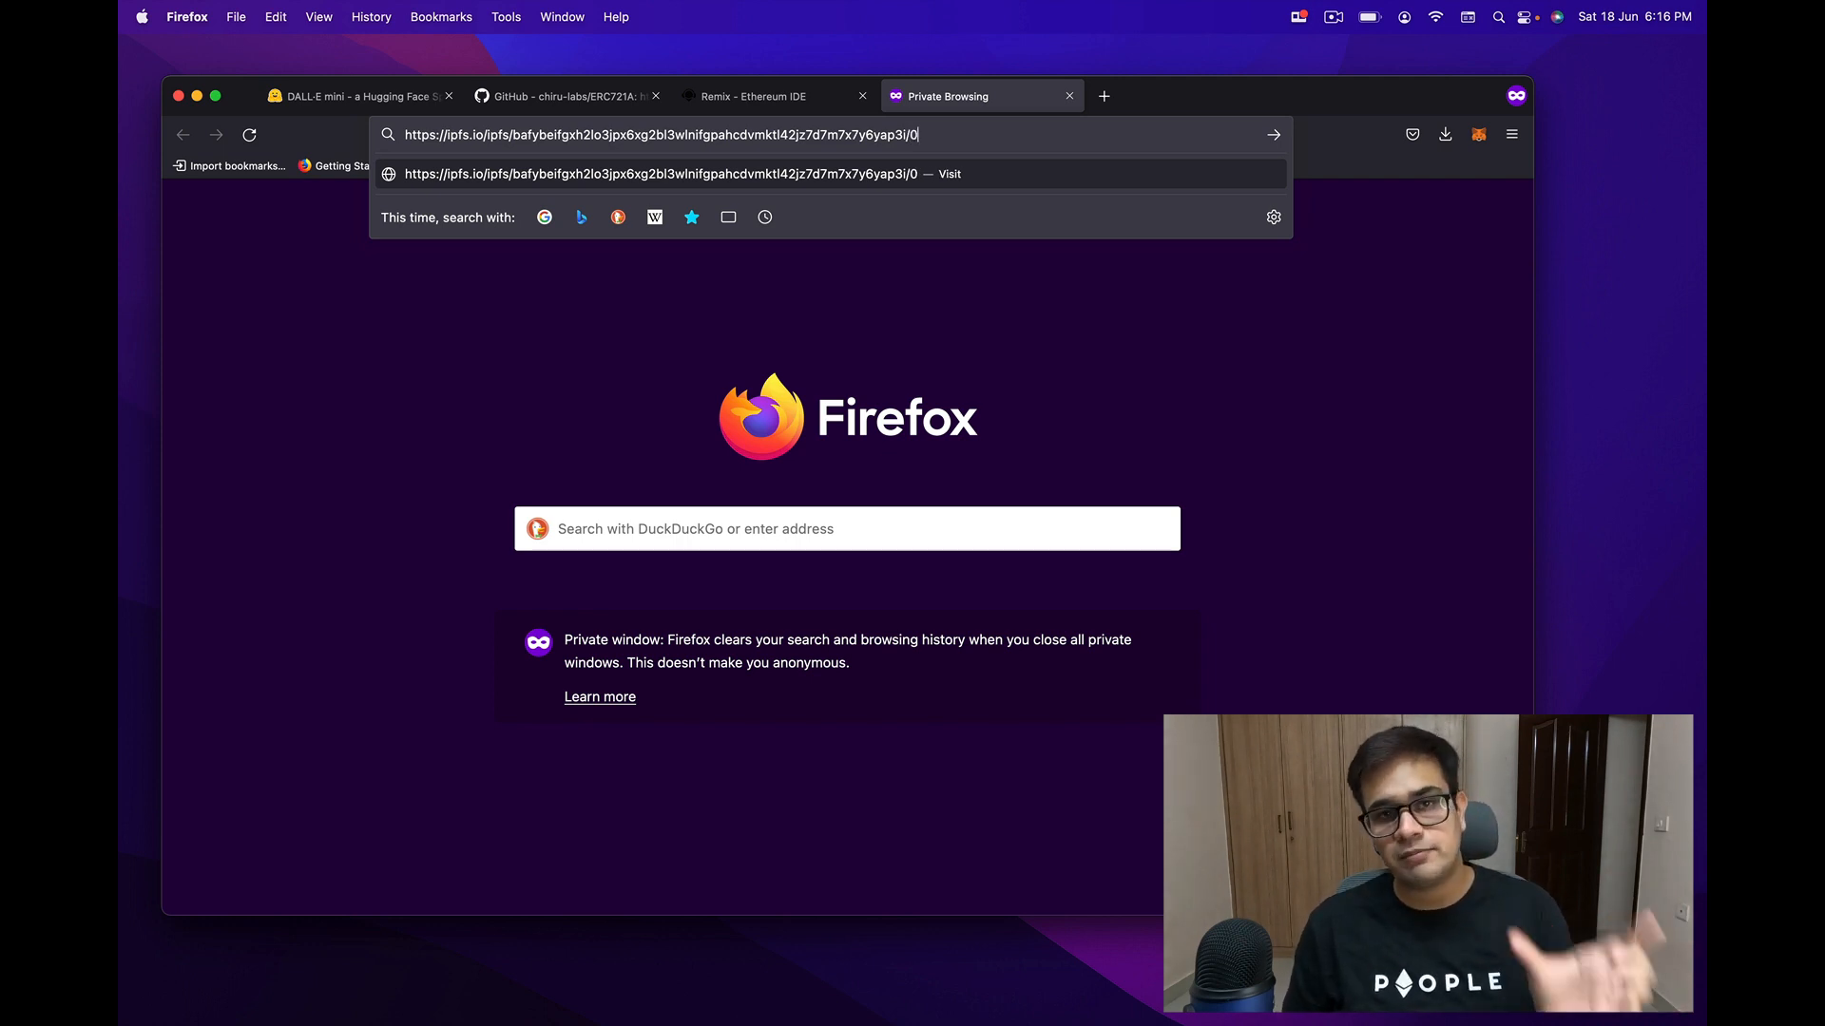
pyautogui.press('Return')
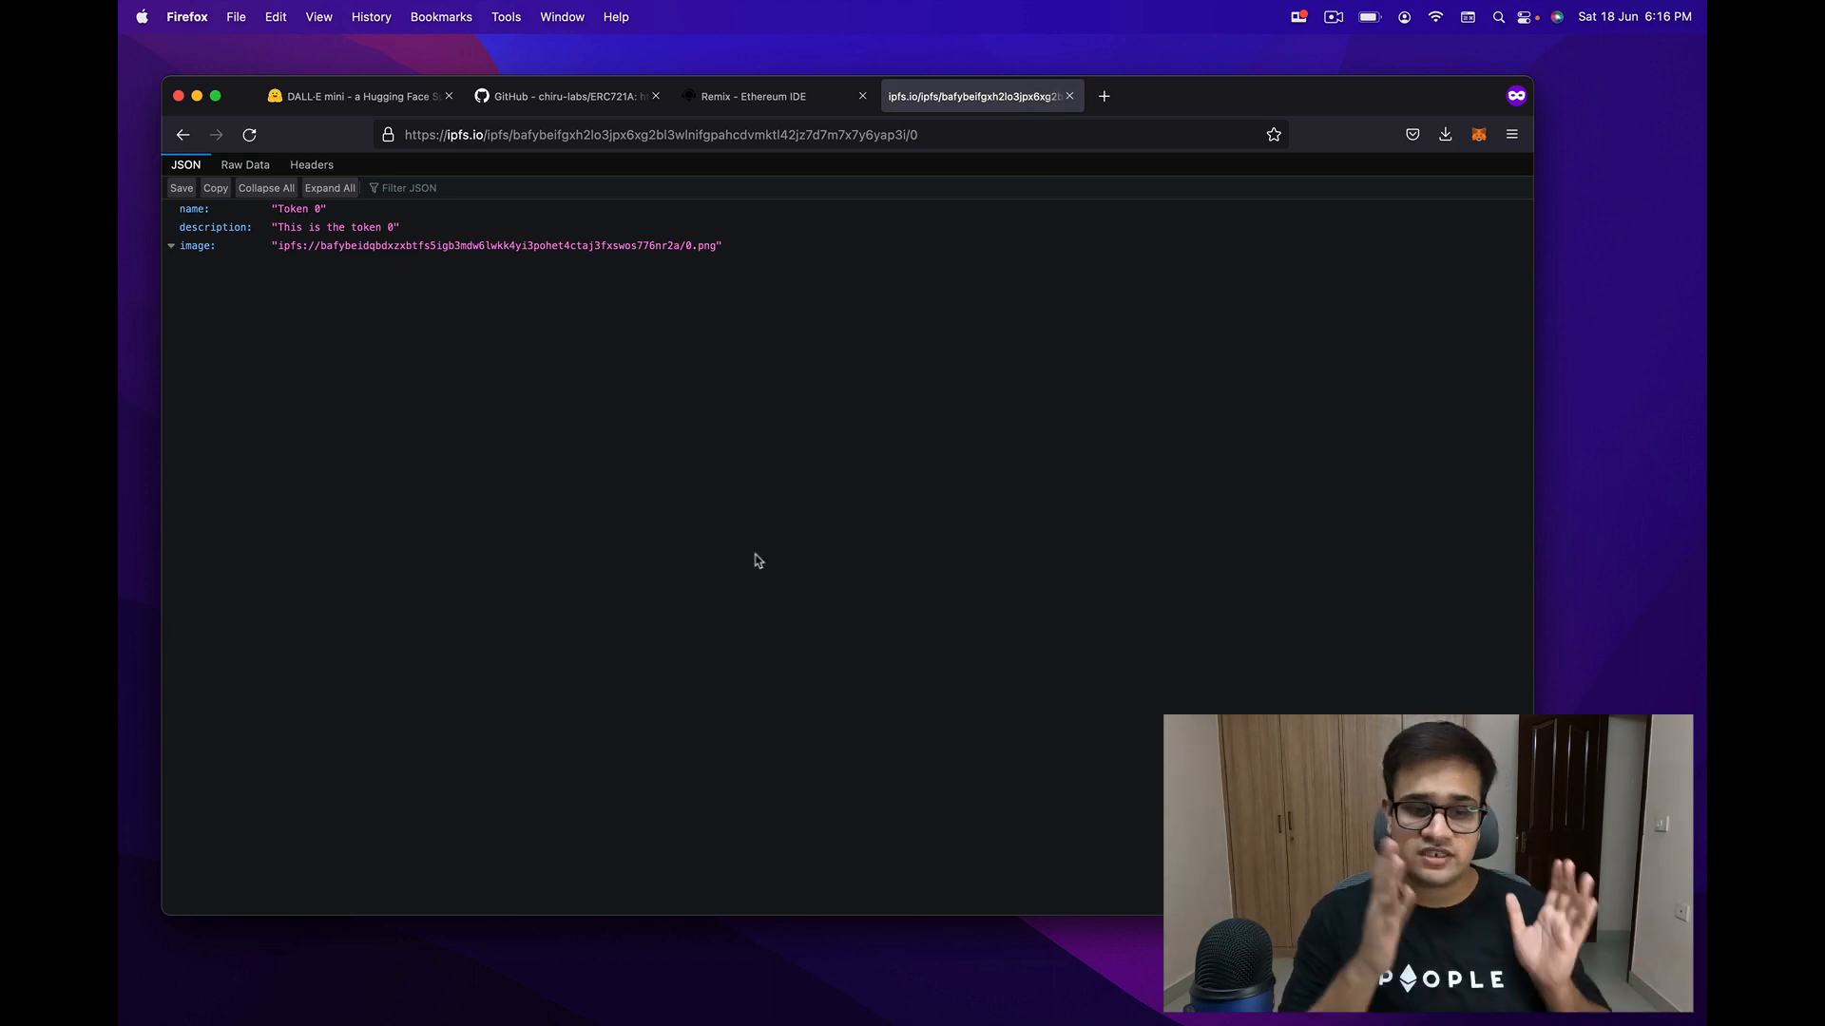
# Step: Swap the image CID into the address to load 0.png, then go back to the metadata page
pyautogui.doubleClick(479, 247)
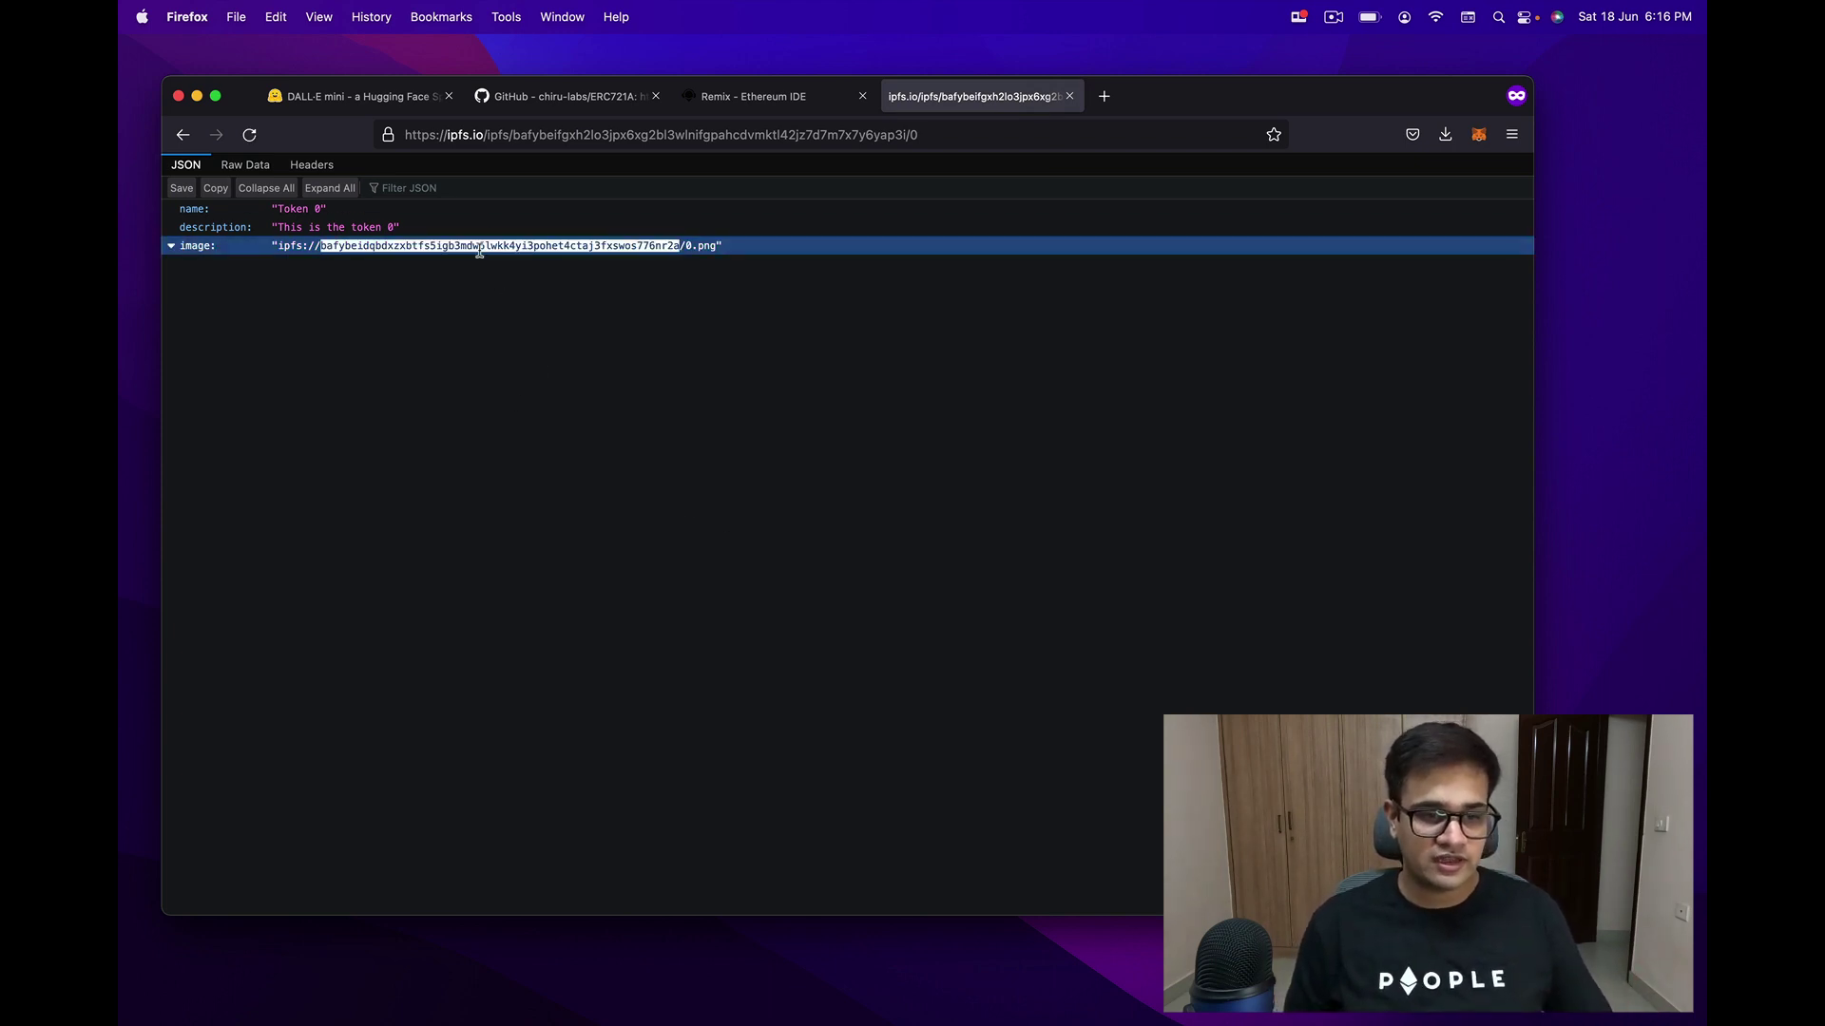
pyautogui.doubleClick(642, 134)
pyautogui.write('bafybeidqbdxzxbtfs5igb3mdw6lwkk4yi3pohet4ctaj3fxswos776nr2a')
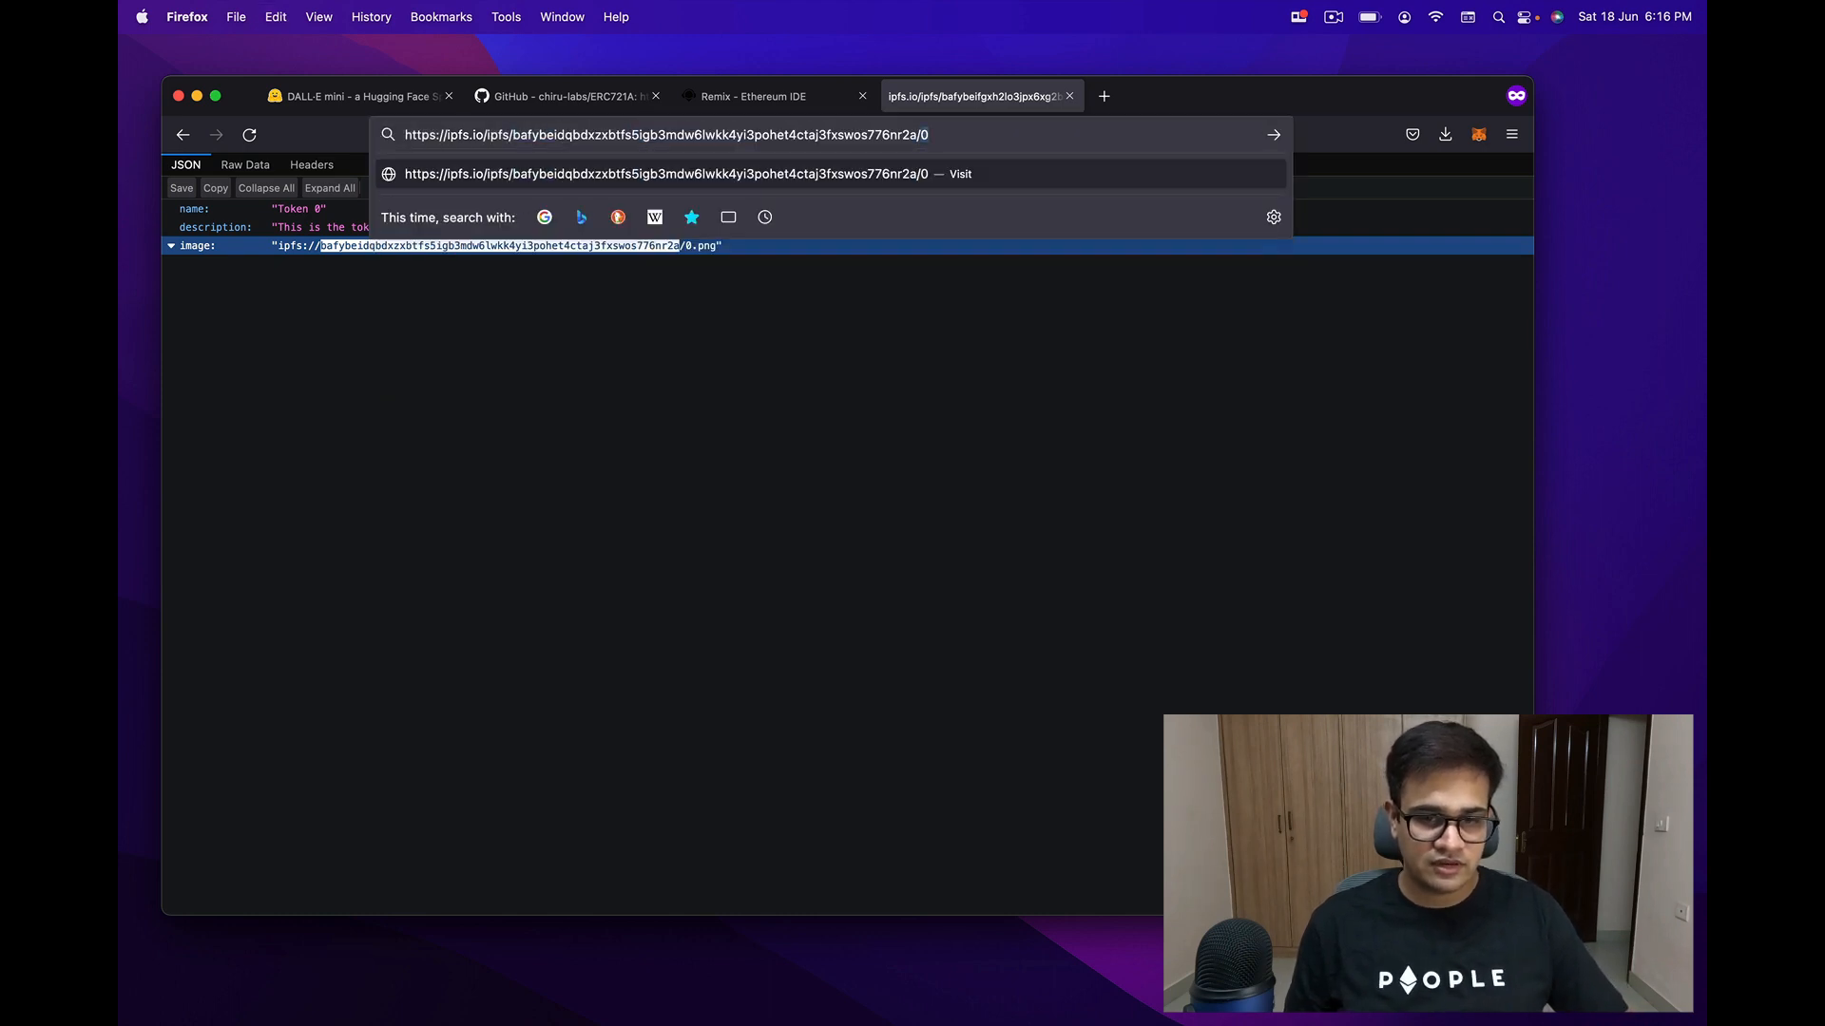
pyautogui.write('g')
pyautogui.press('Return')
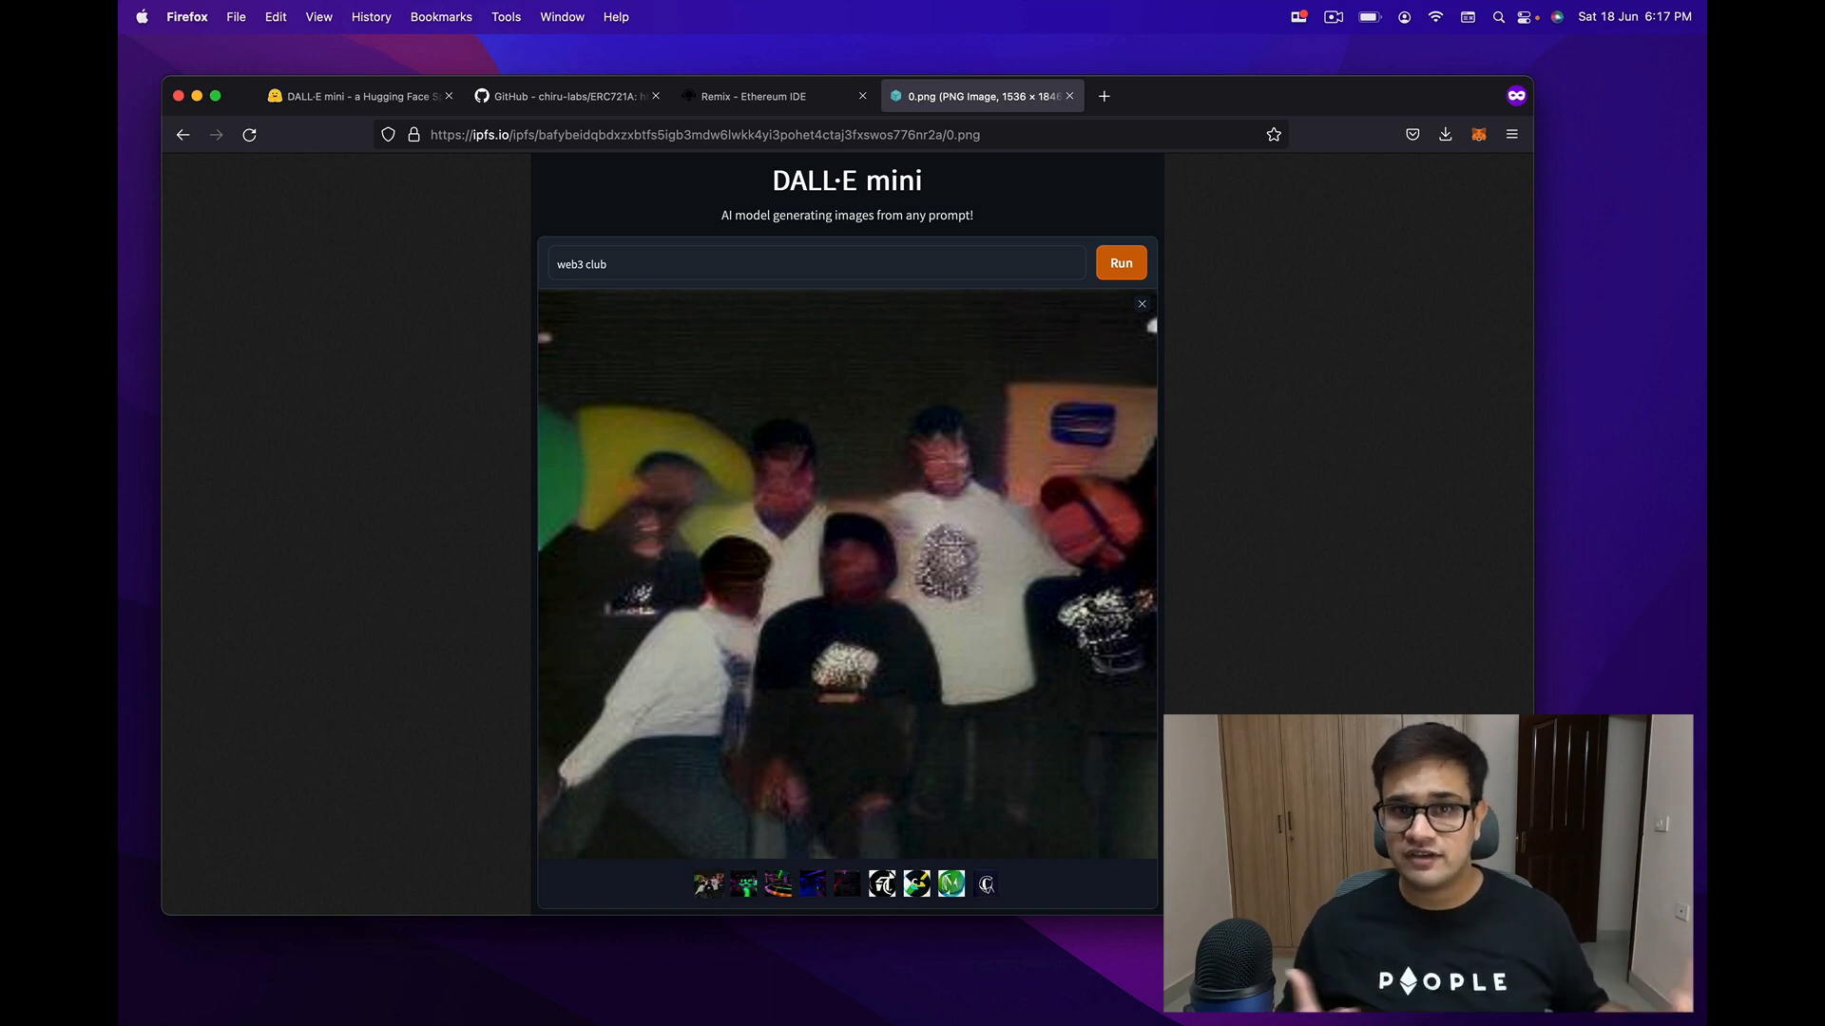
pyautogui.press('super+Left')
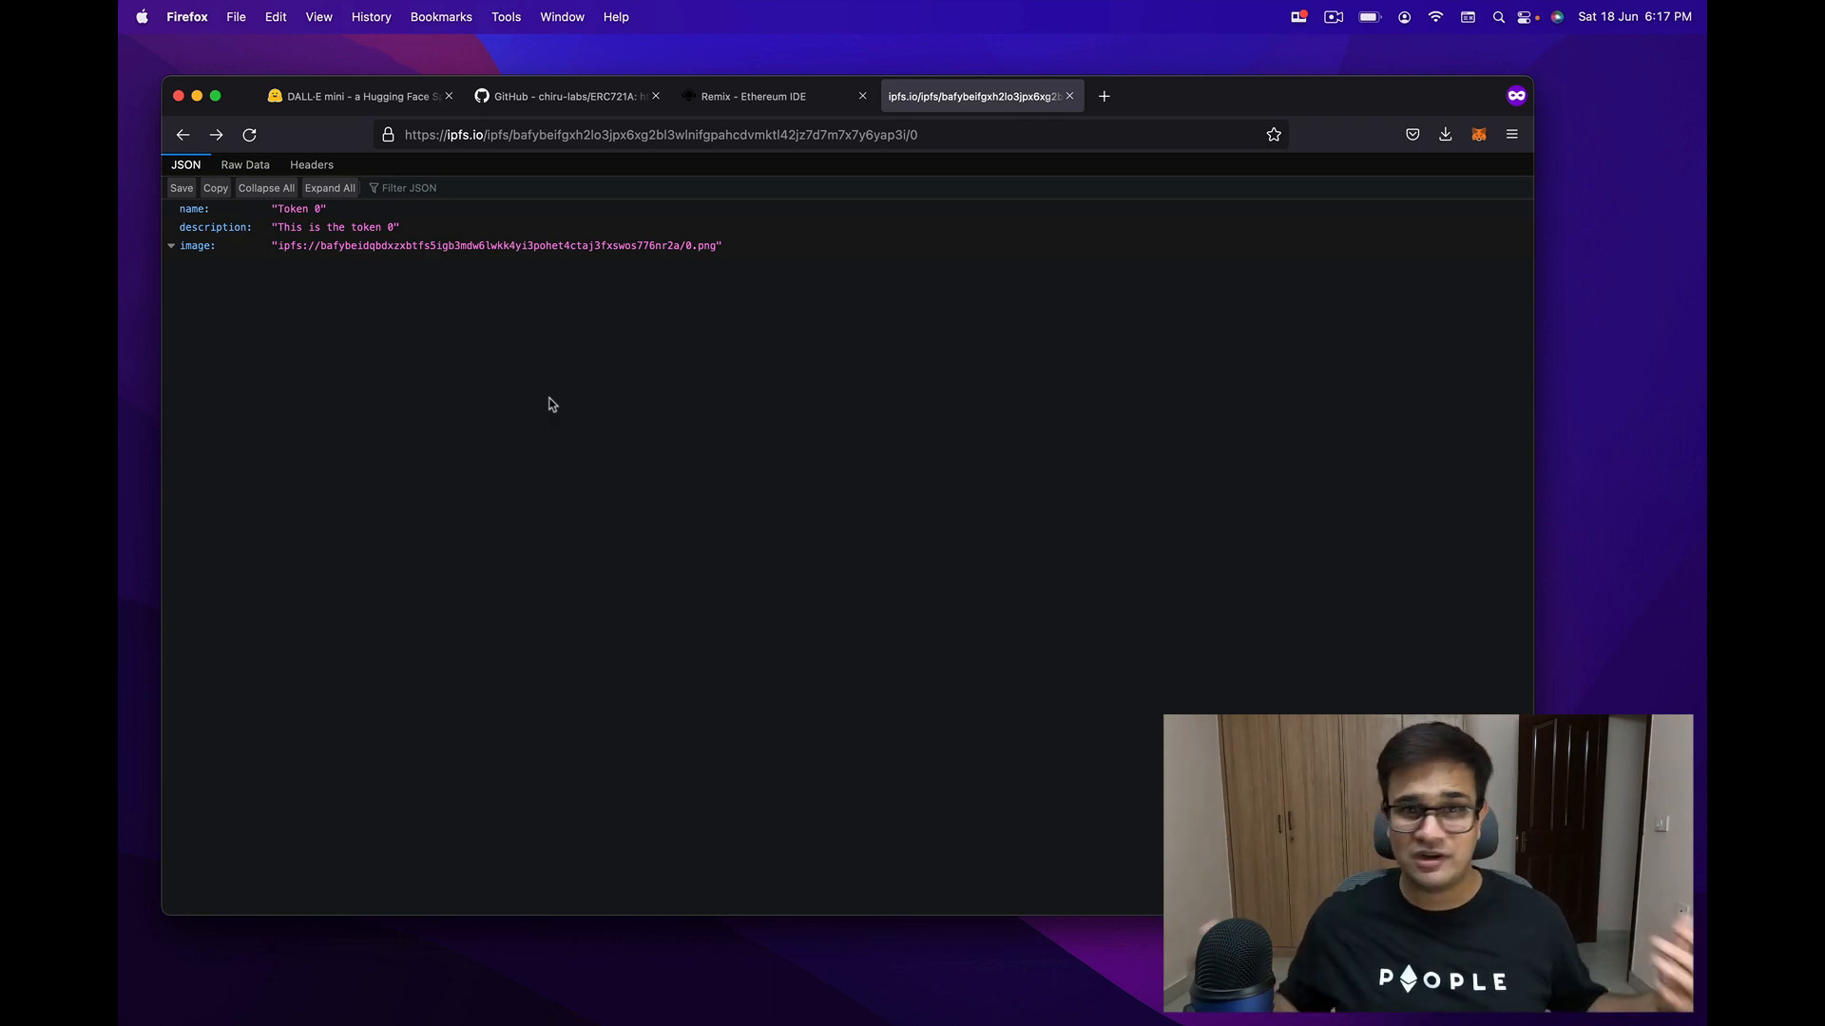
# Step: Switch to the ERC721A repository tab to review the README's Usage example
pyautogui.press('super+2')
pyautogui.scroll(15, 653, 326)
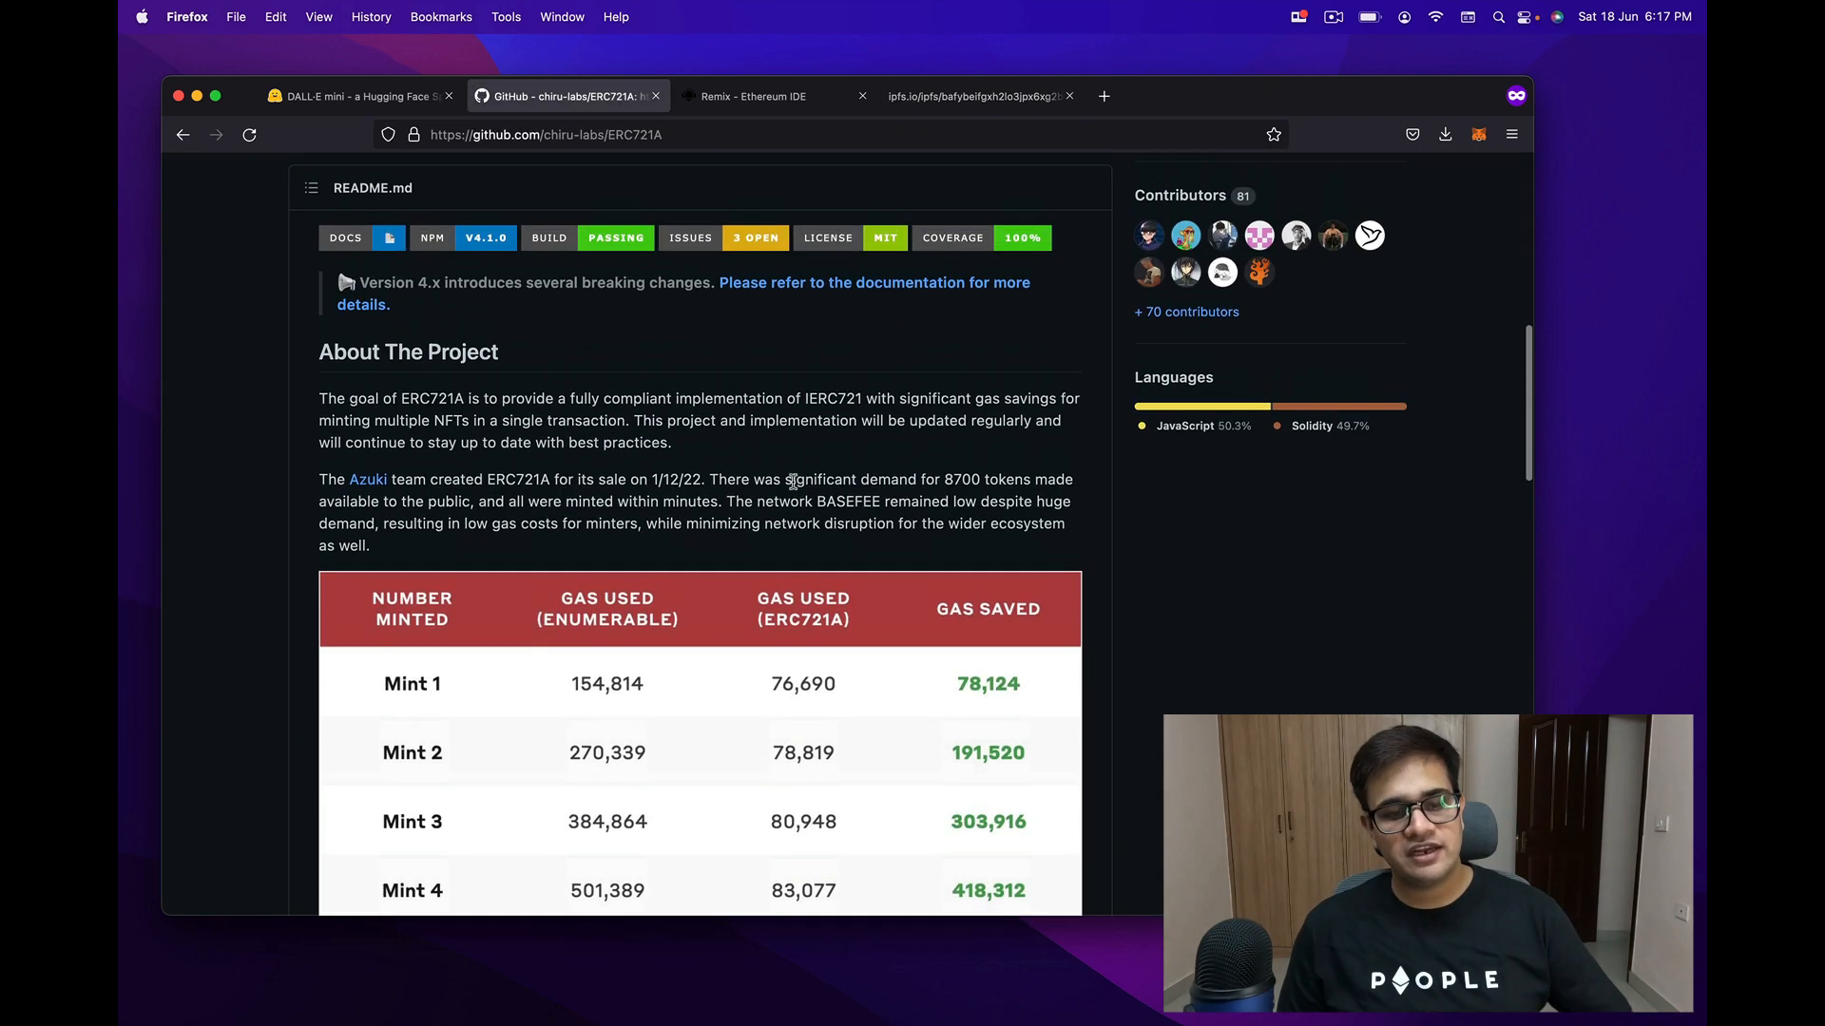
pyautogui.scroll(10, 599, 285)
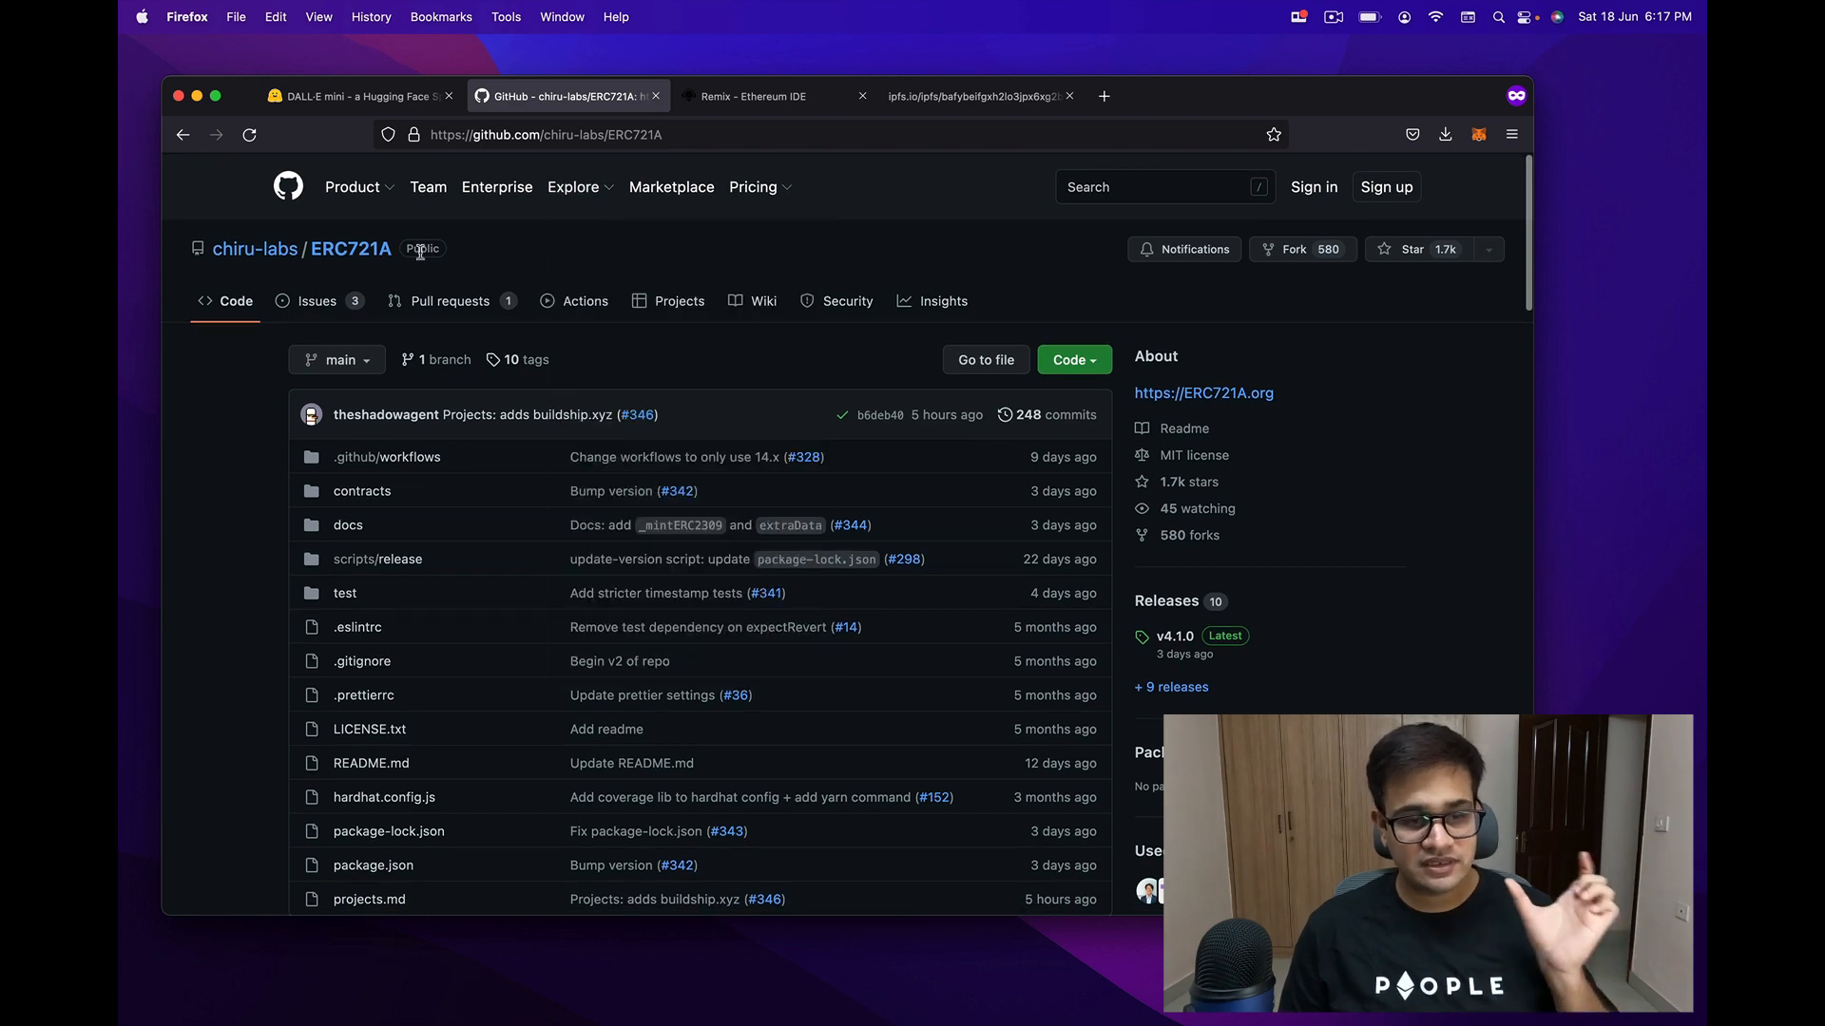
pyautogui.scroll(-1, 575, 222)
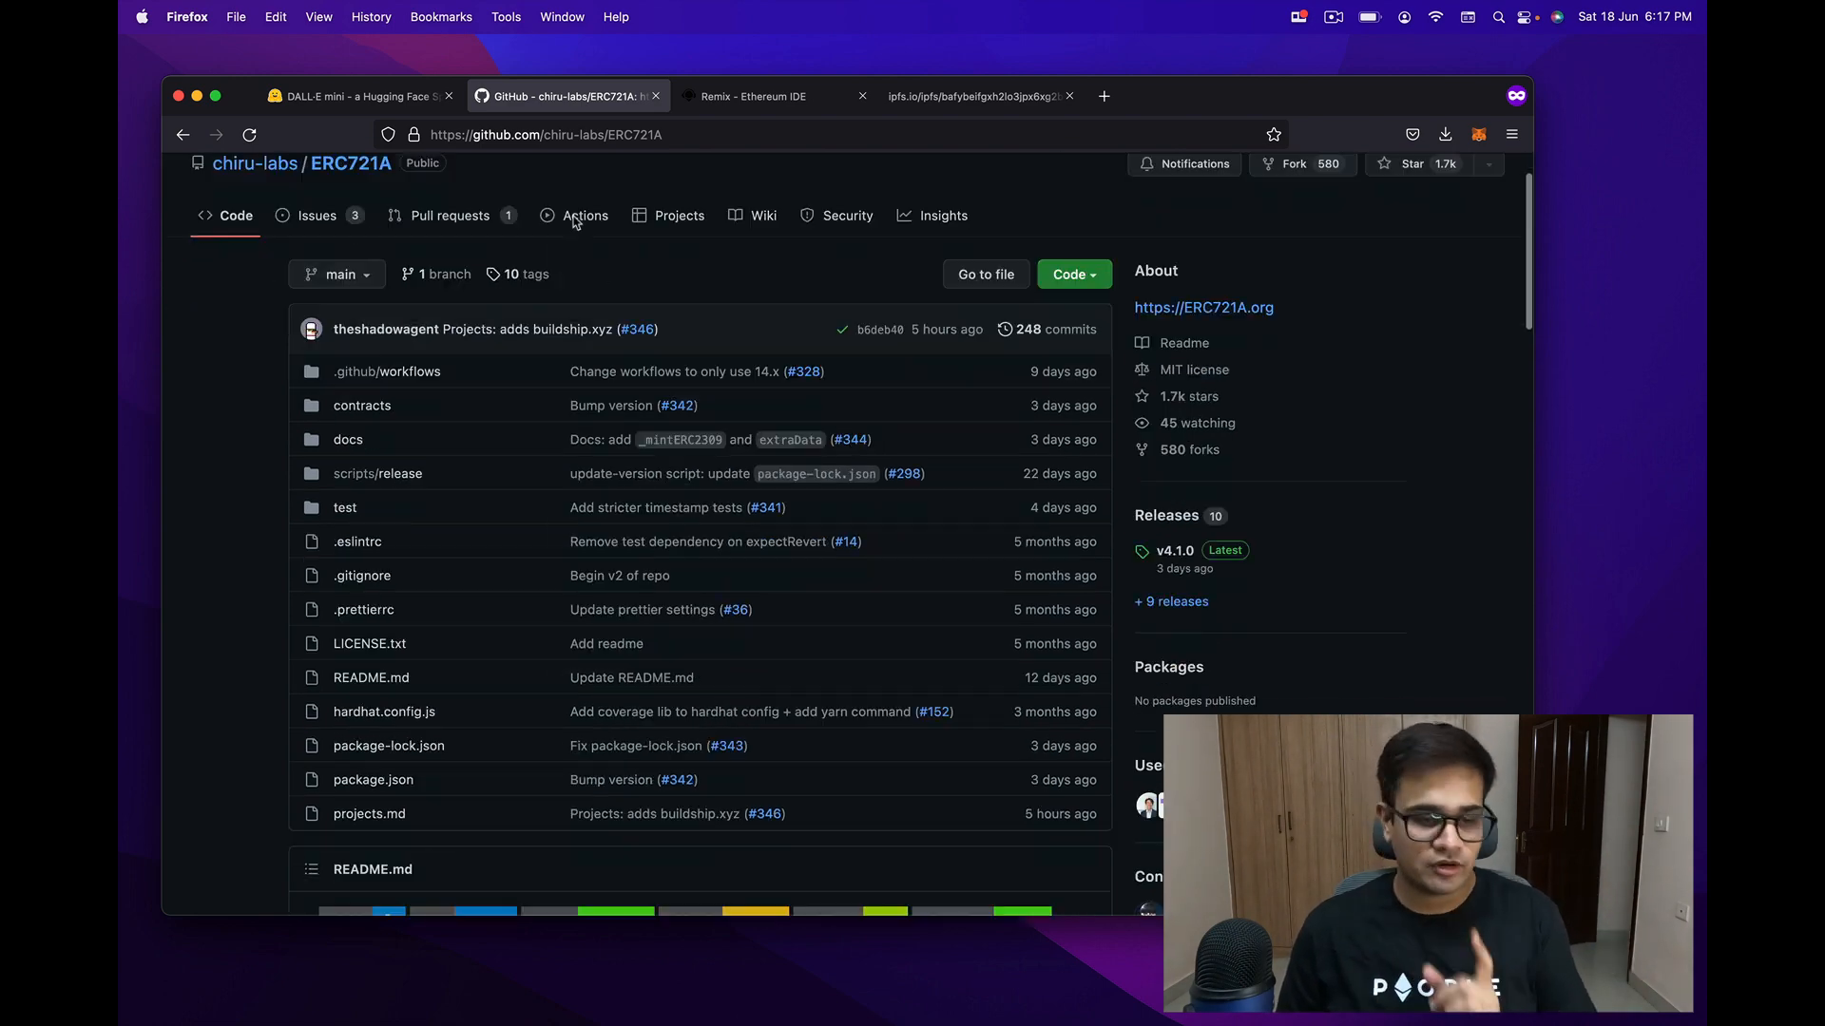
pyautogui.scroll(-5, 745, 709)
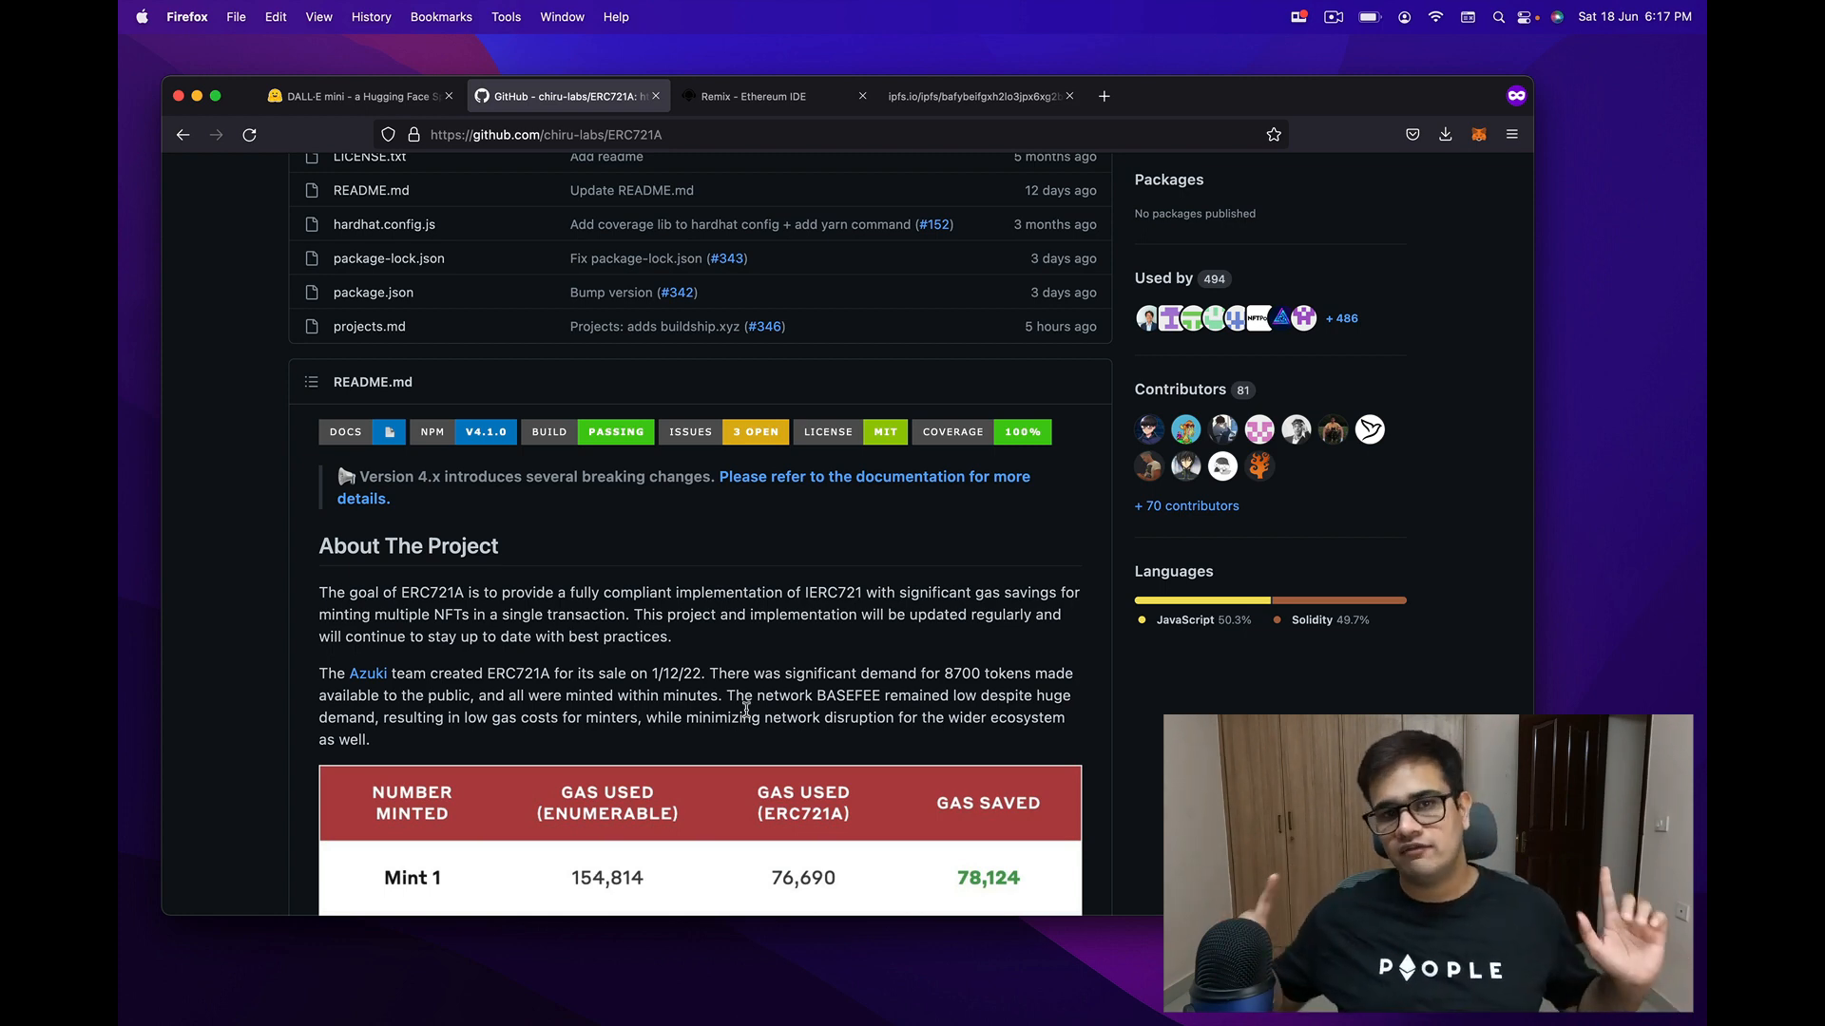
pyautogui.scroll(-5, 745, 709)
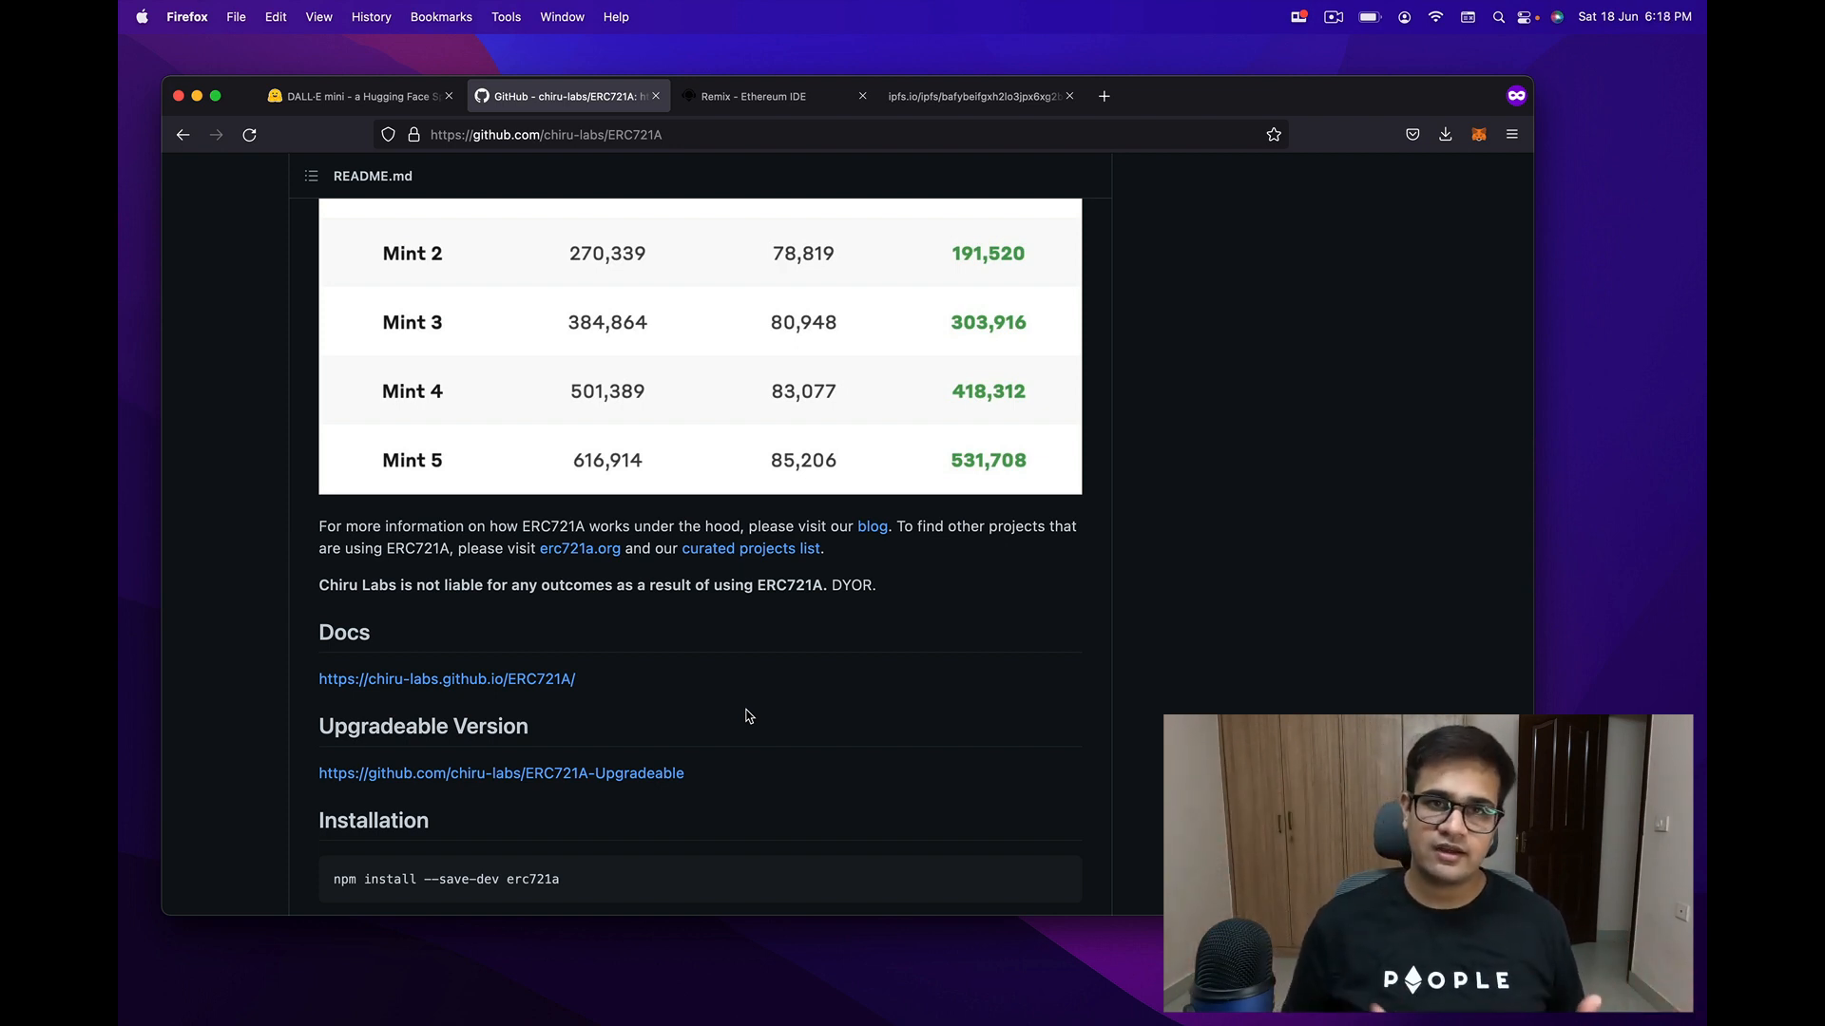
pyautogui.scroll(-5, 746, 716)
pyautogui.moveTo(367, 721)
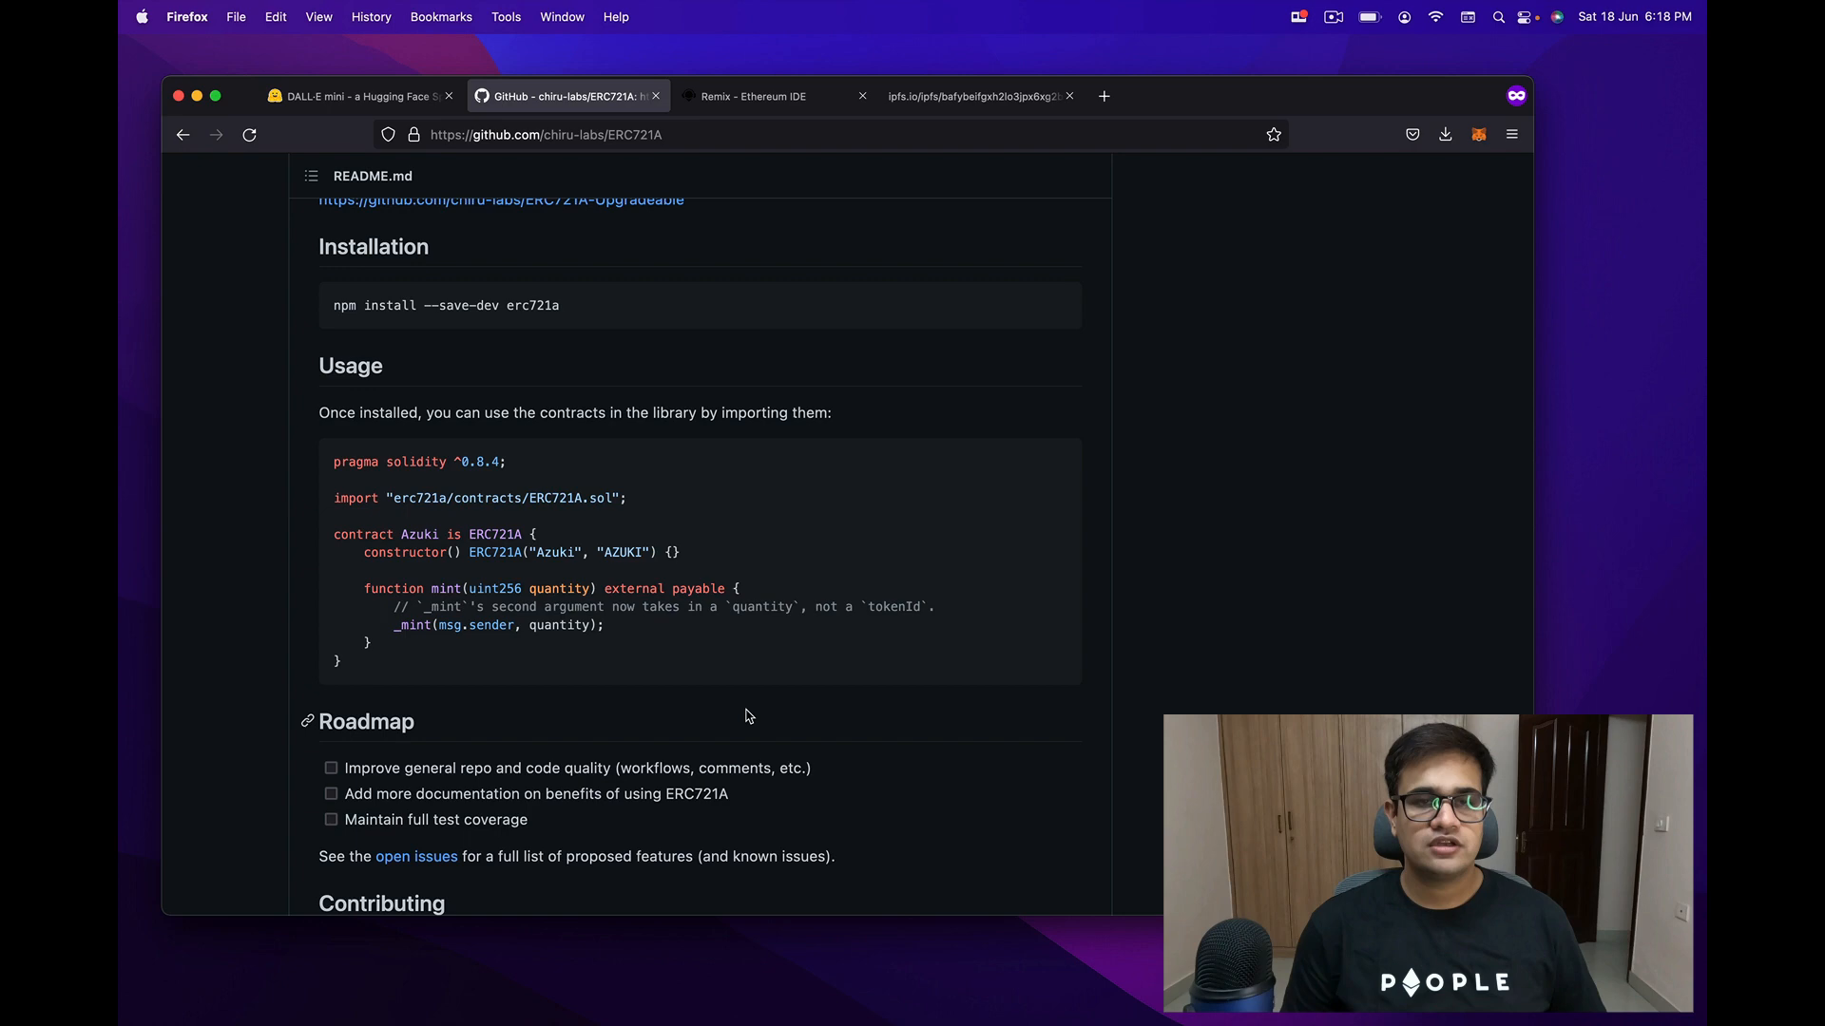
pyautogui.scroll(3, 746, 716)
pyautogui.scroll(-2, 745, 715)
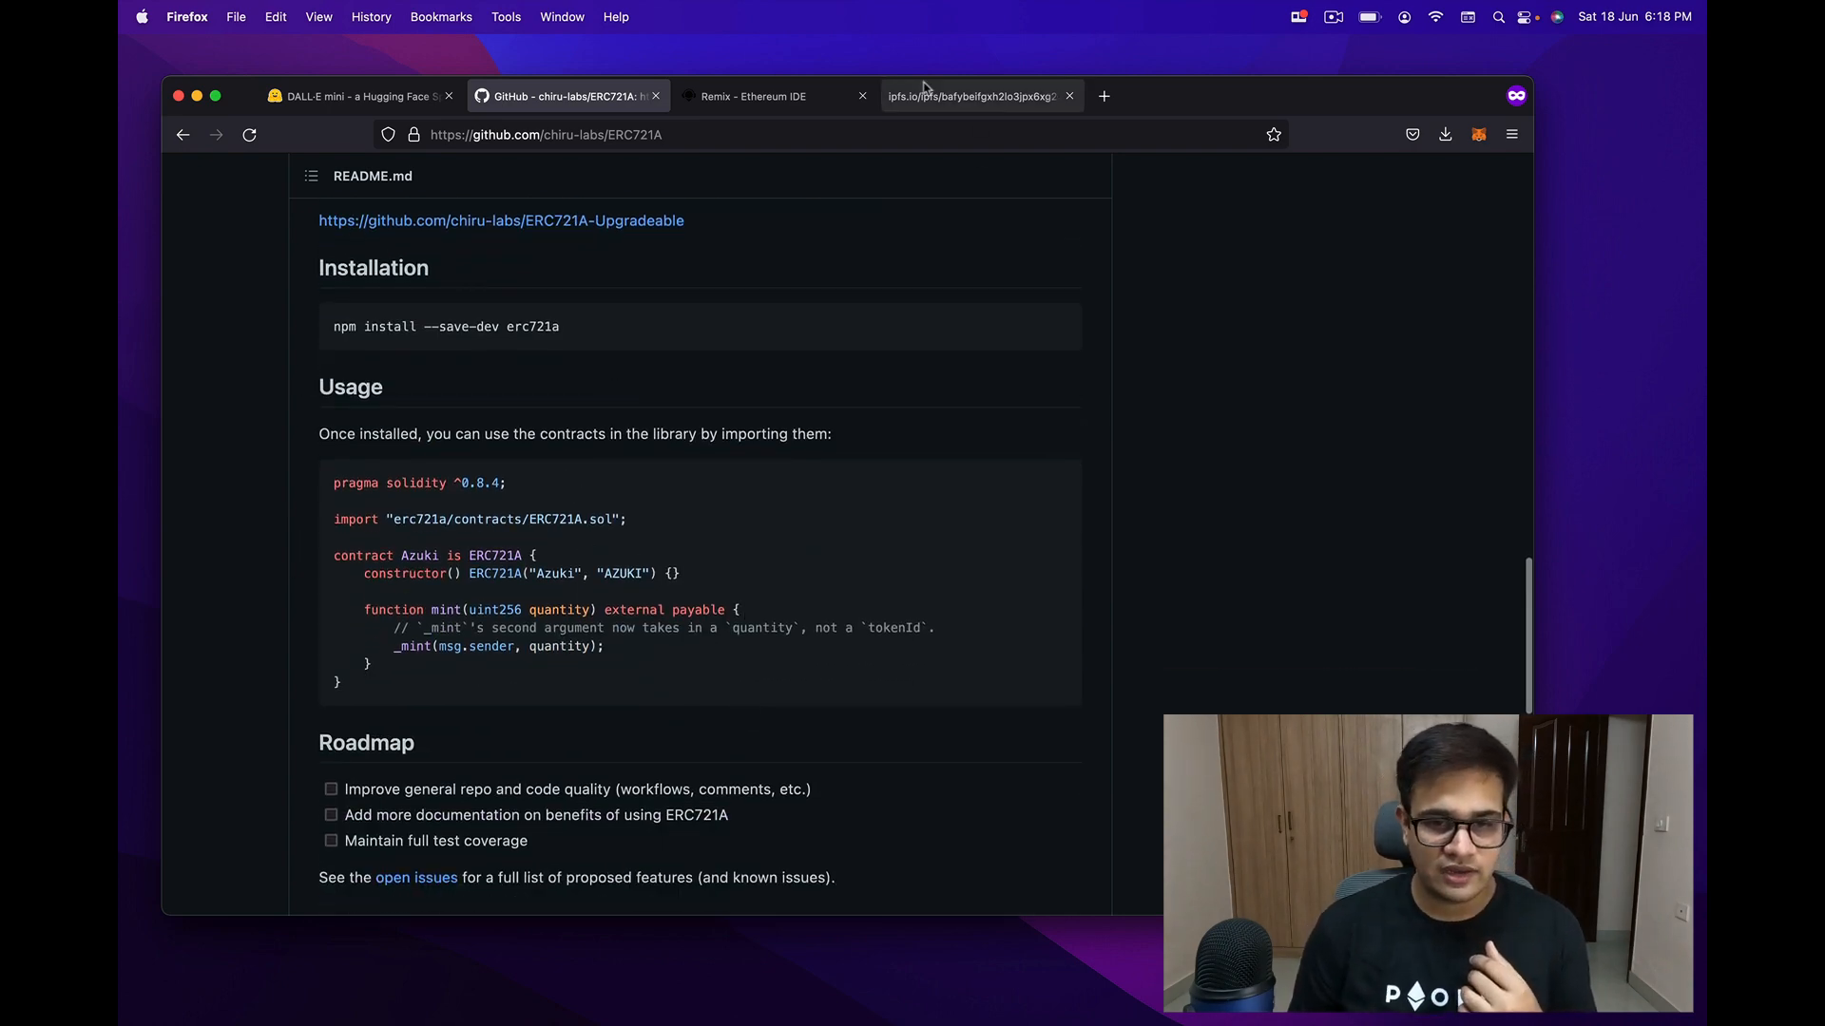
pyautogui.click(794, 110)
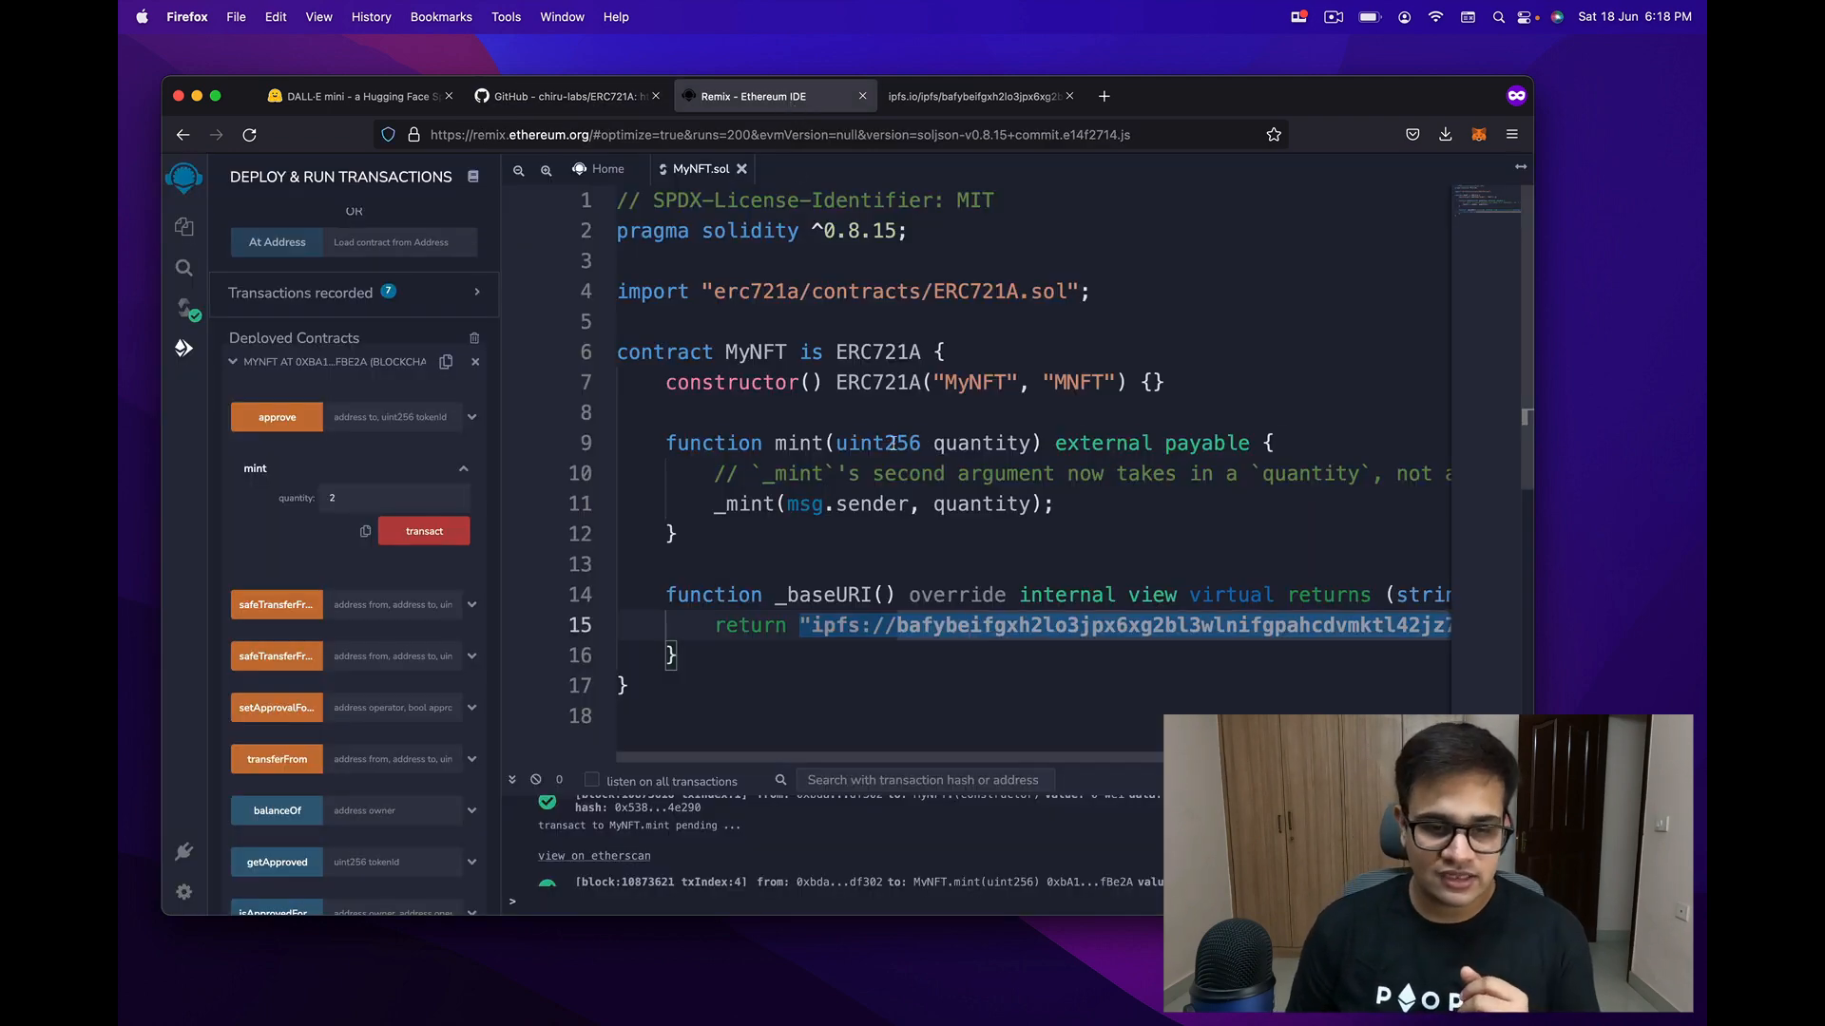
pyautogui.click(877, 443)
pyautogui.click(563, 95)
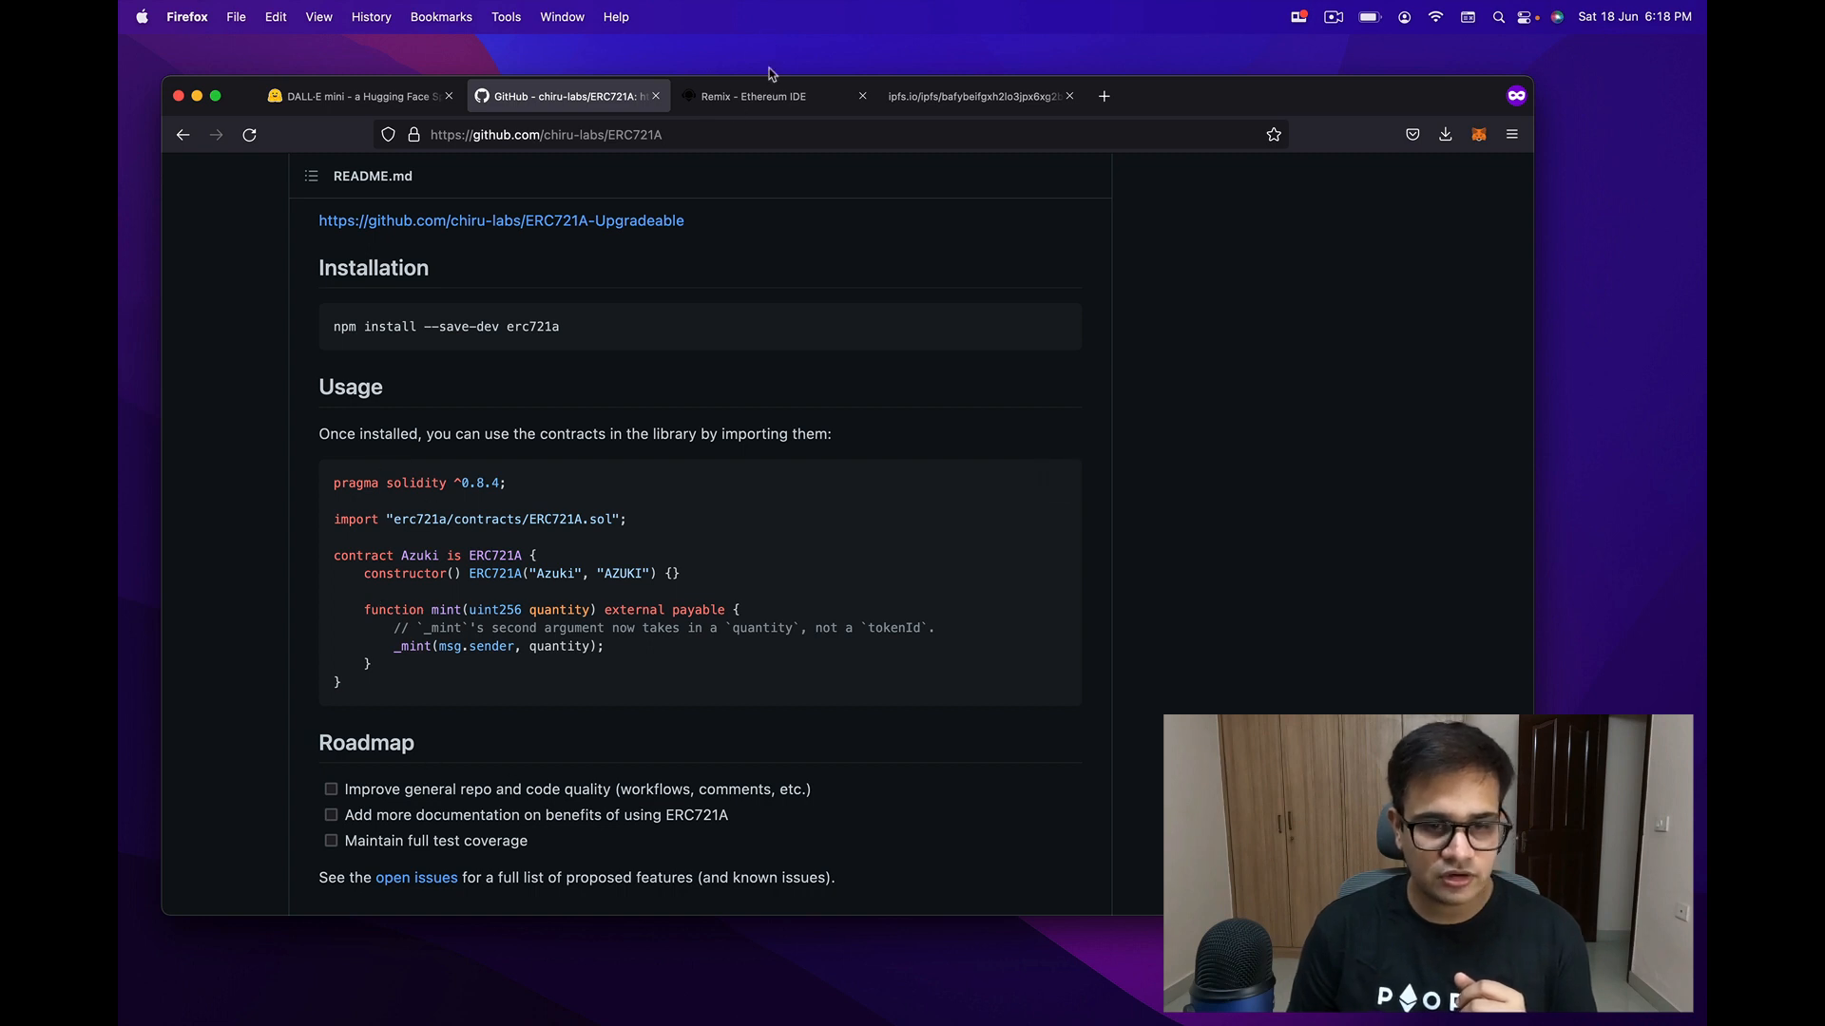
pyautogui.click(770, 96)
pyautogui.scroll(-3, 887, 447)
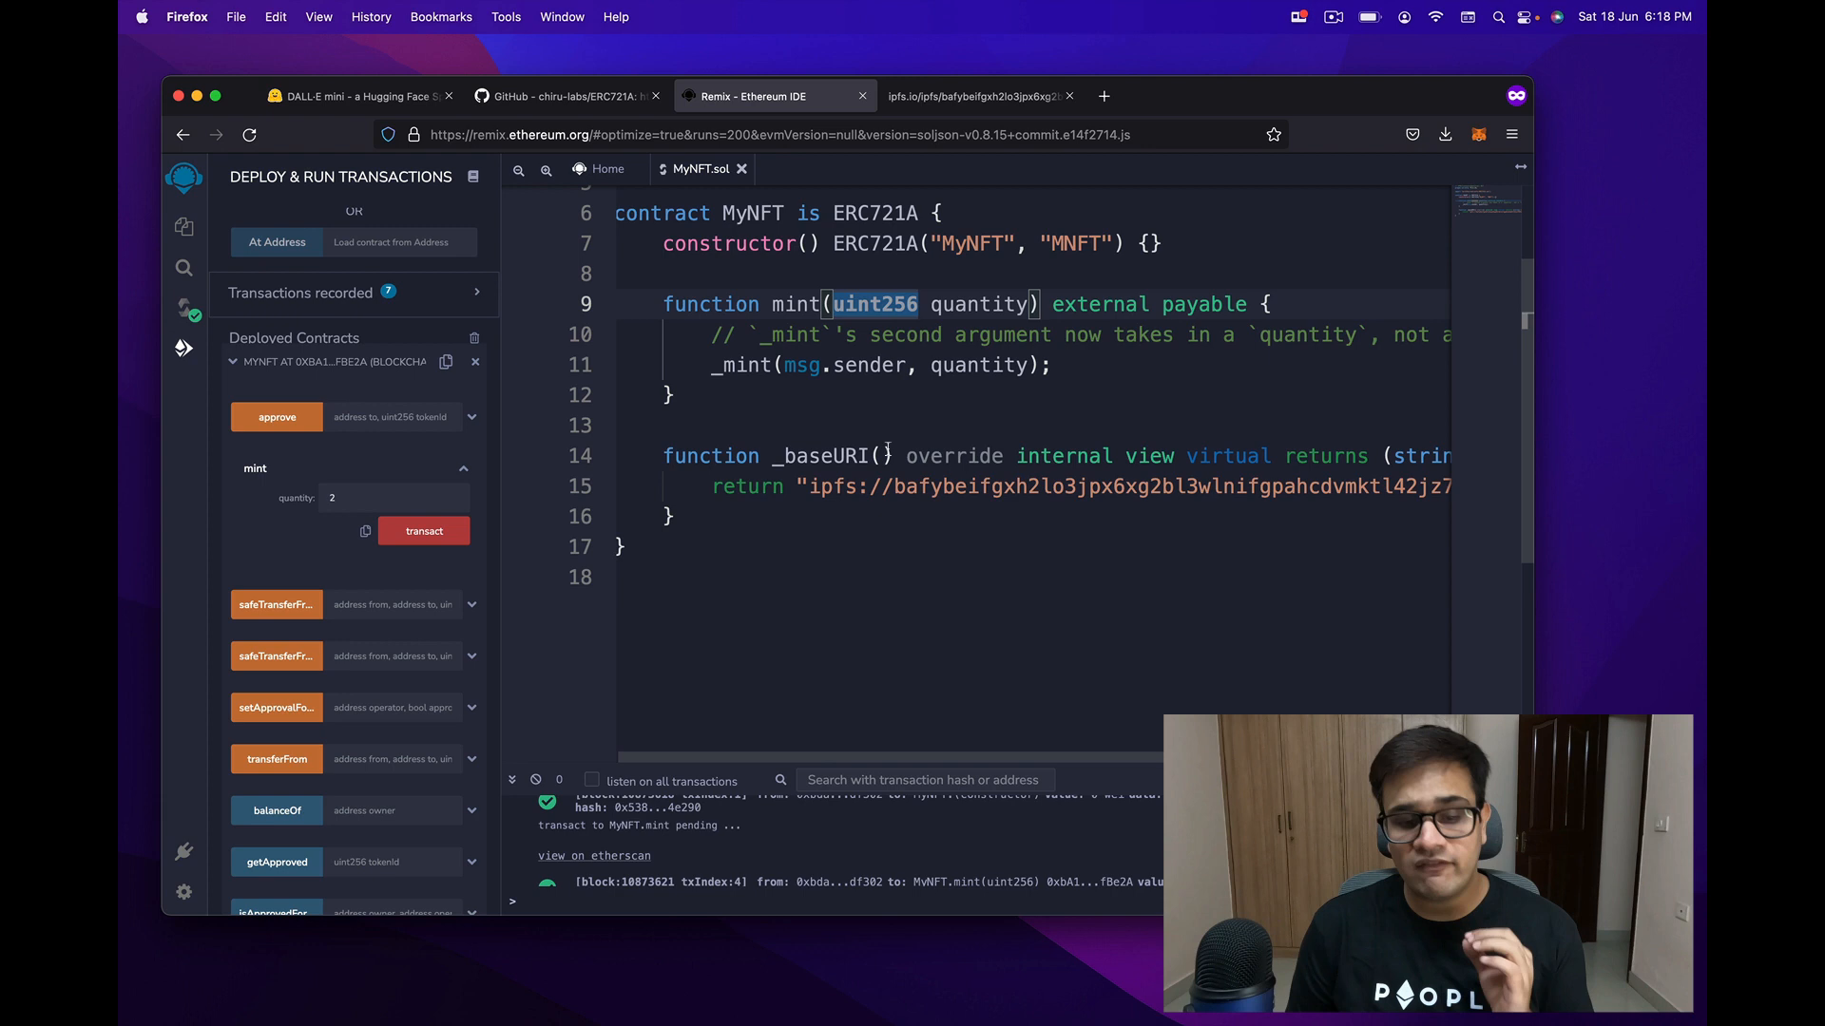
pyautogui.click(669, 458)
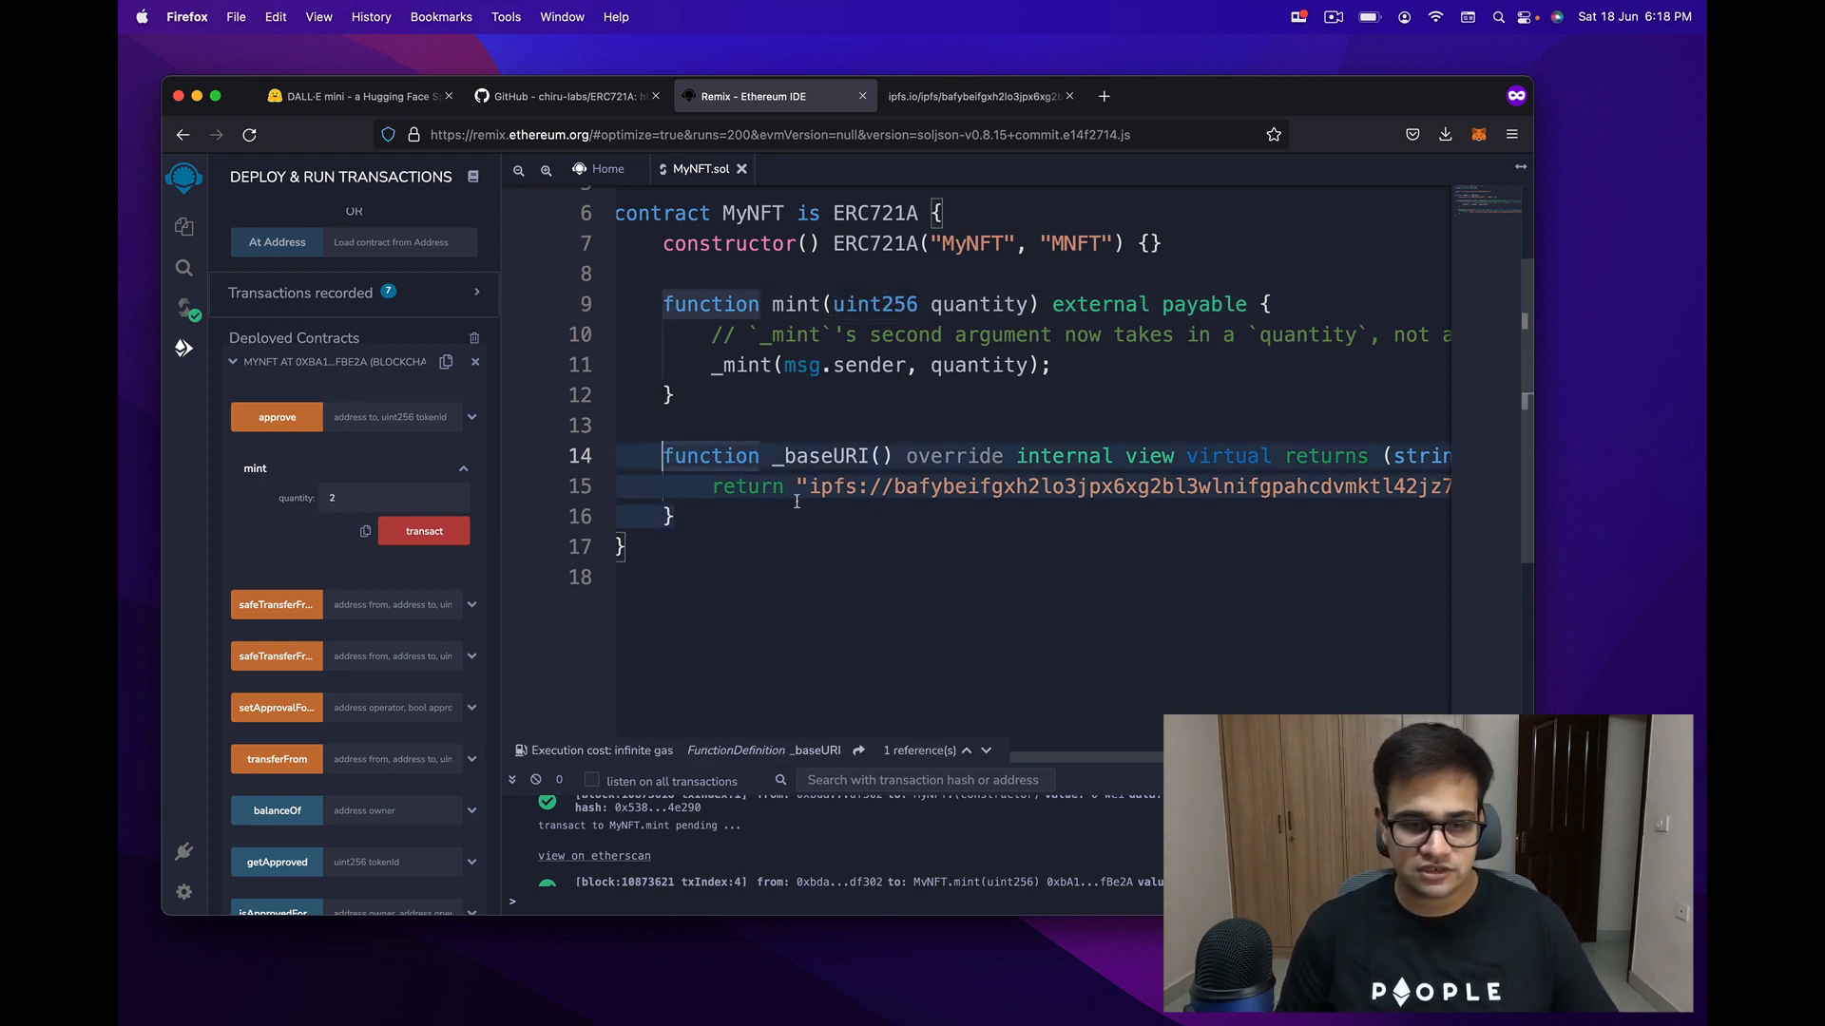
pyautogui.hscroll(1, 795, 500)
pyautogui.scroll(1, 796, 499)
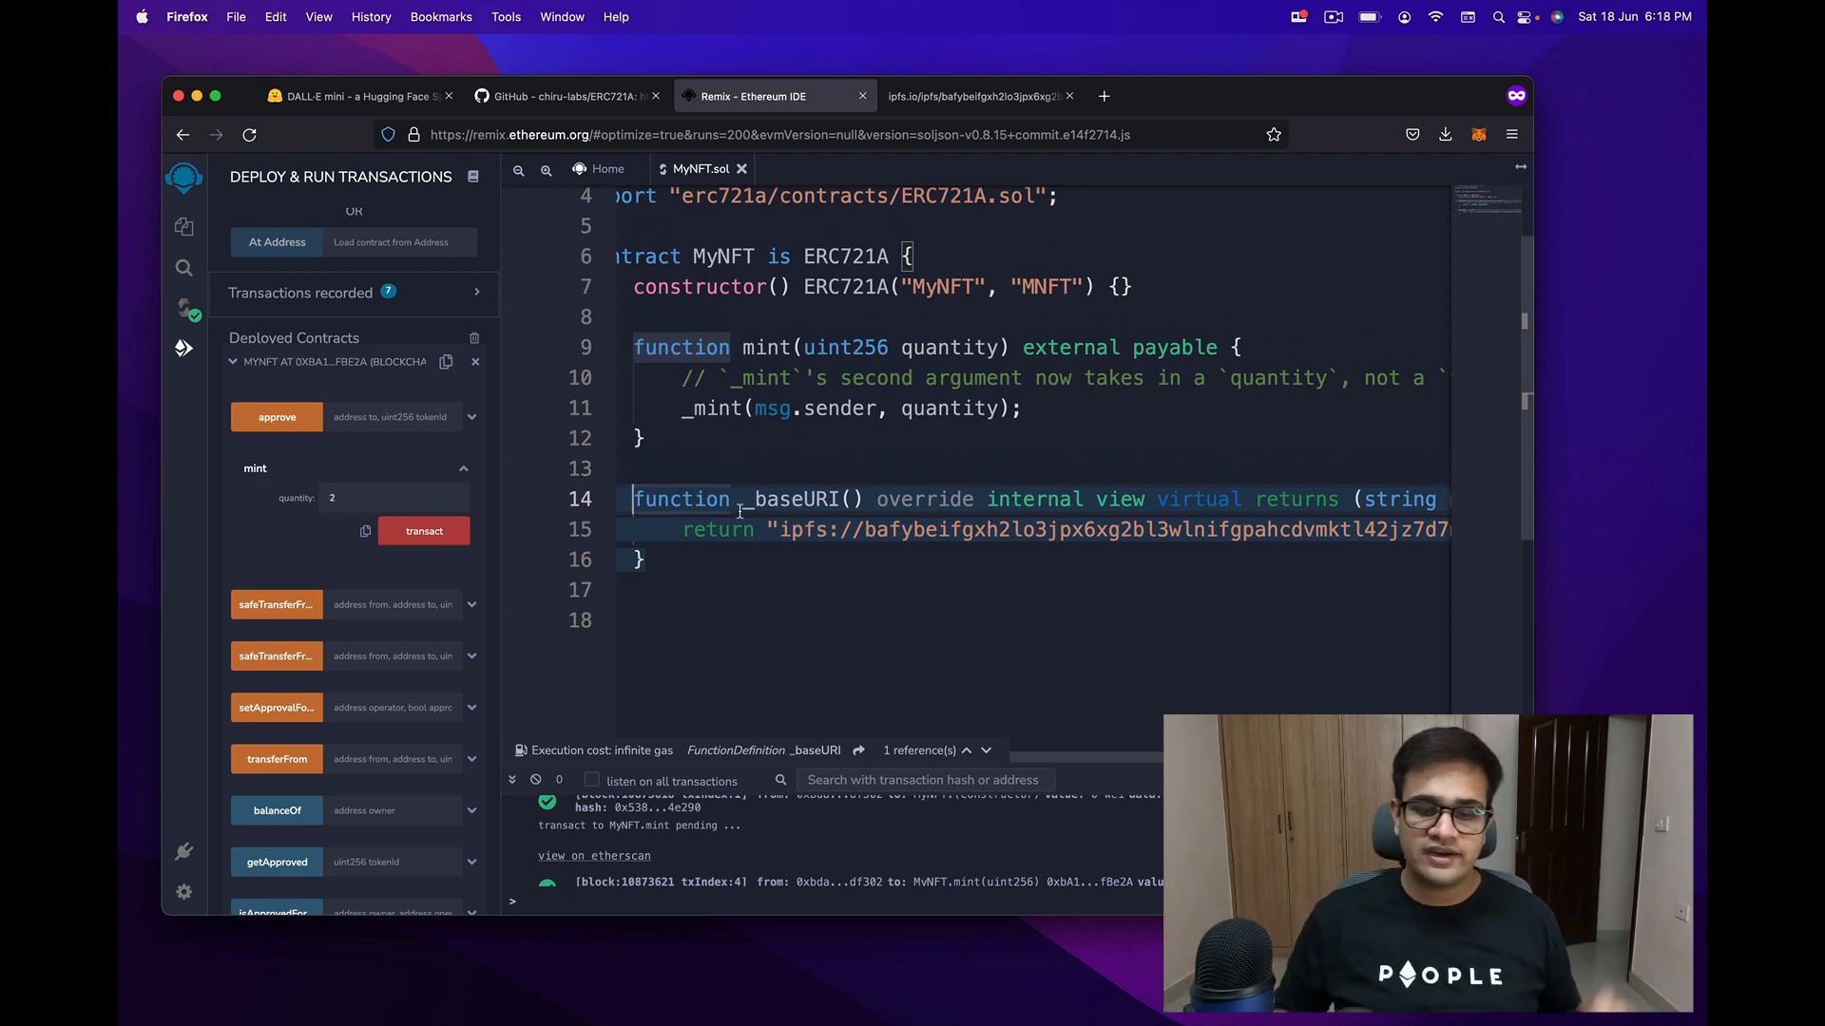
pyautogui.hscroll(3, 739, 508)
pyautogui.scroll(-1, 739, 509)
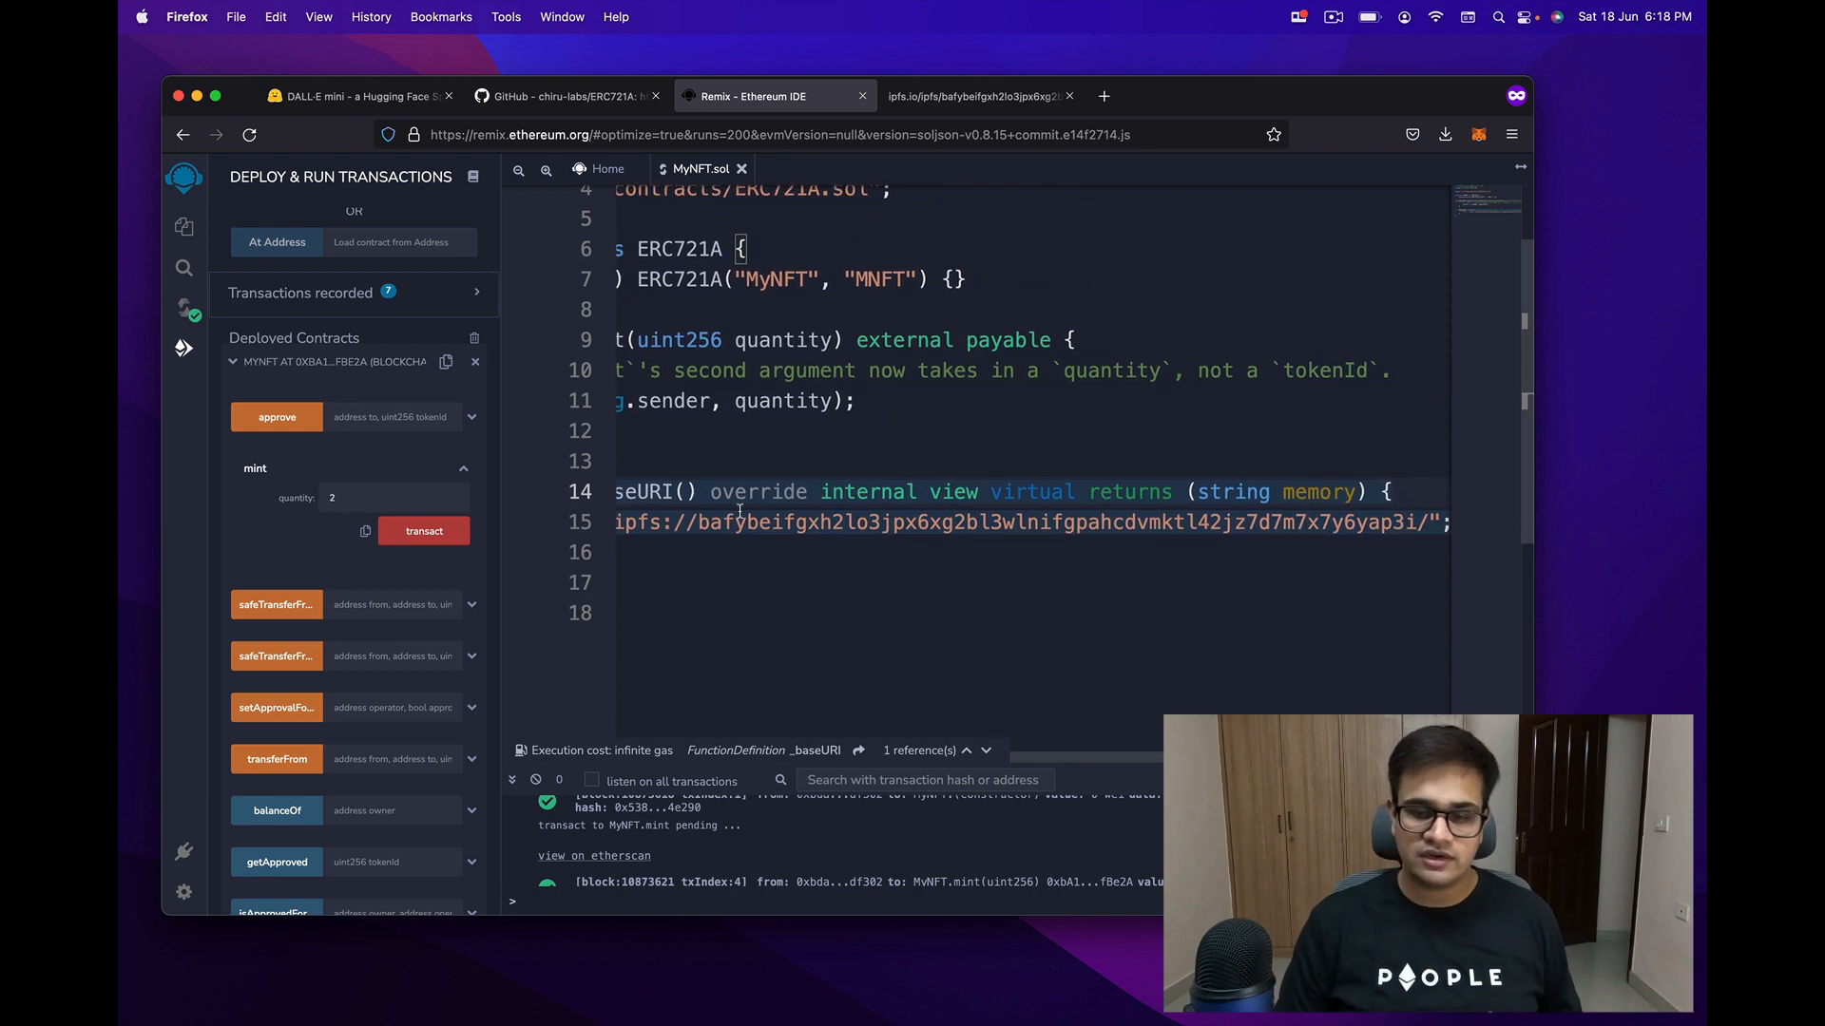
pyautogui.hscroll(-3, 740, 512)
pyautogui.scroll(1, 739, 511)
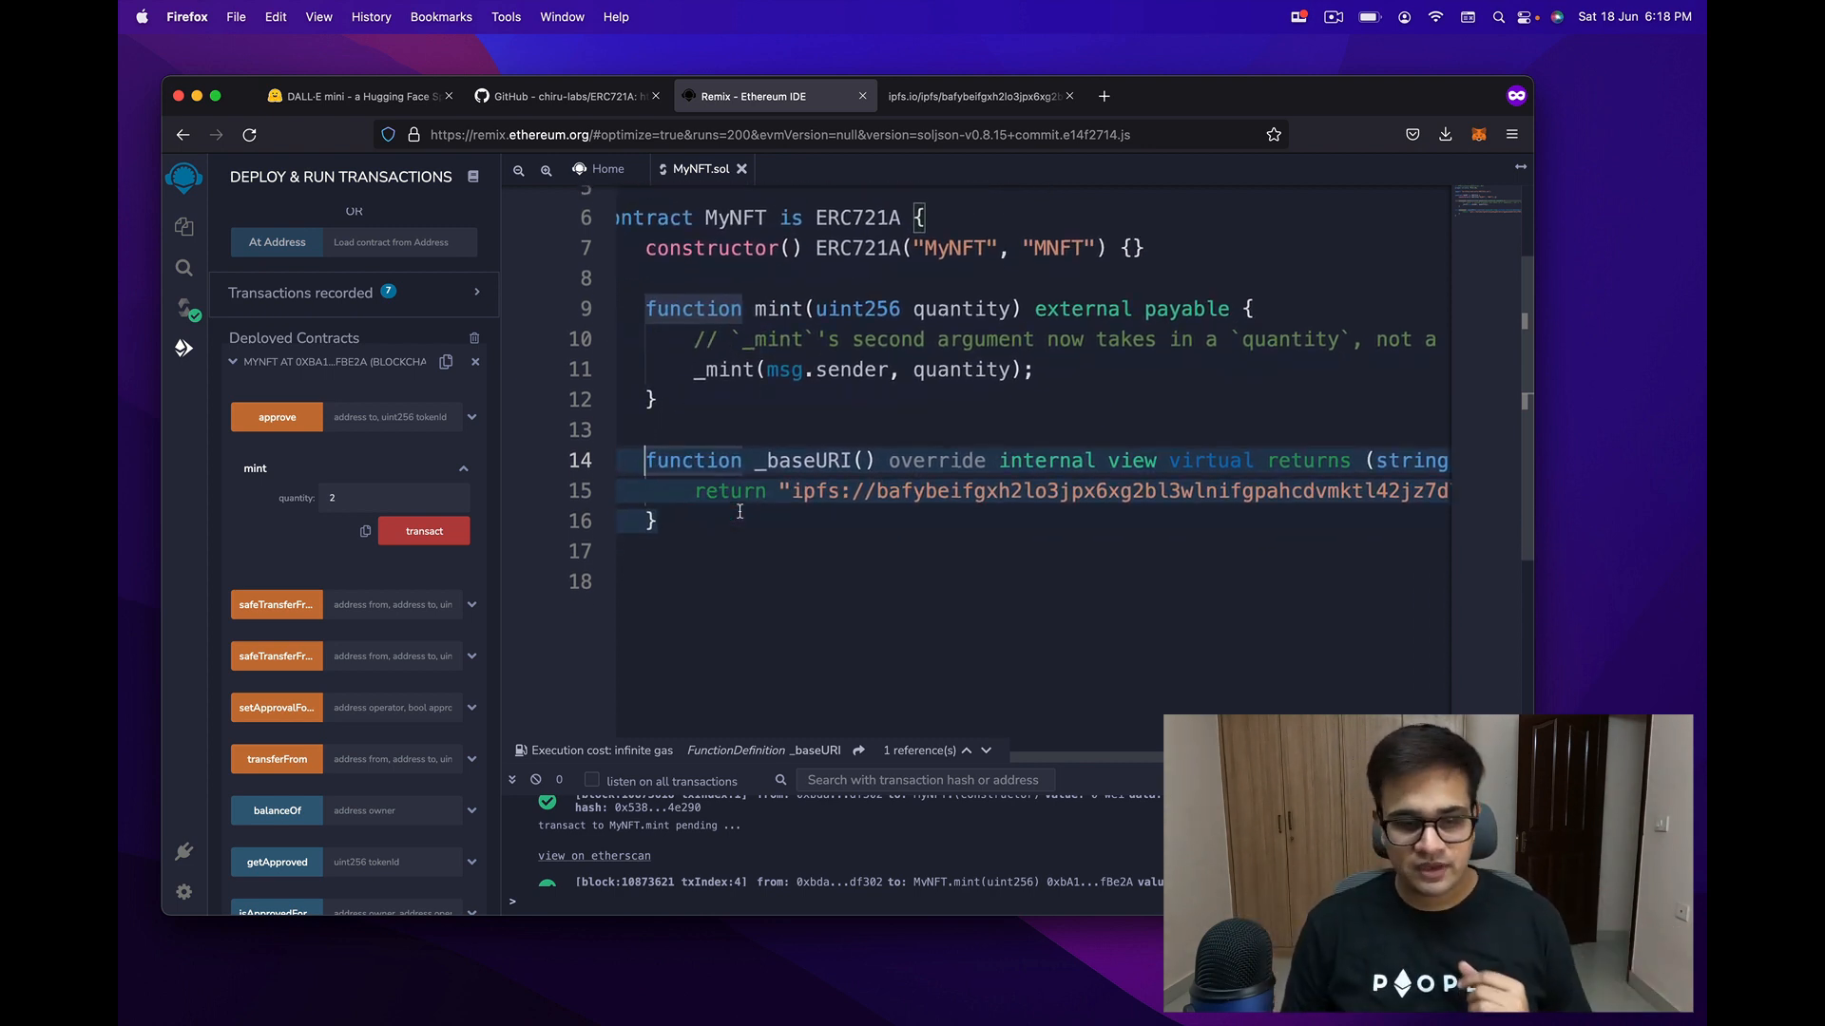
pyautogui.hscroll(3, 770, 511)
pyautogui.scroll(1, 845, 515)
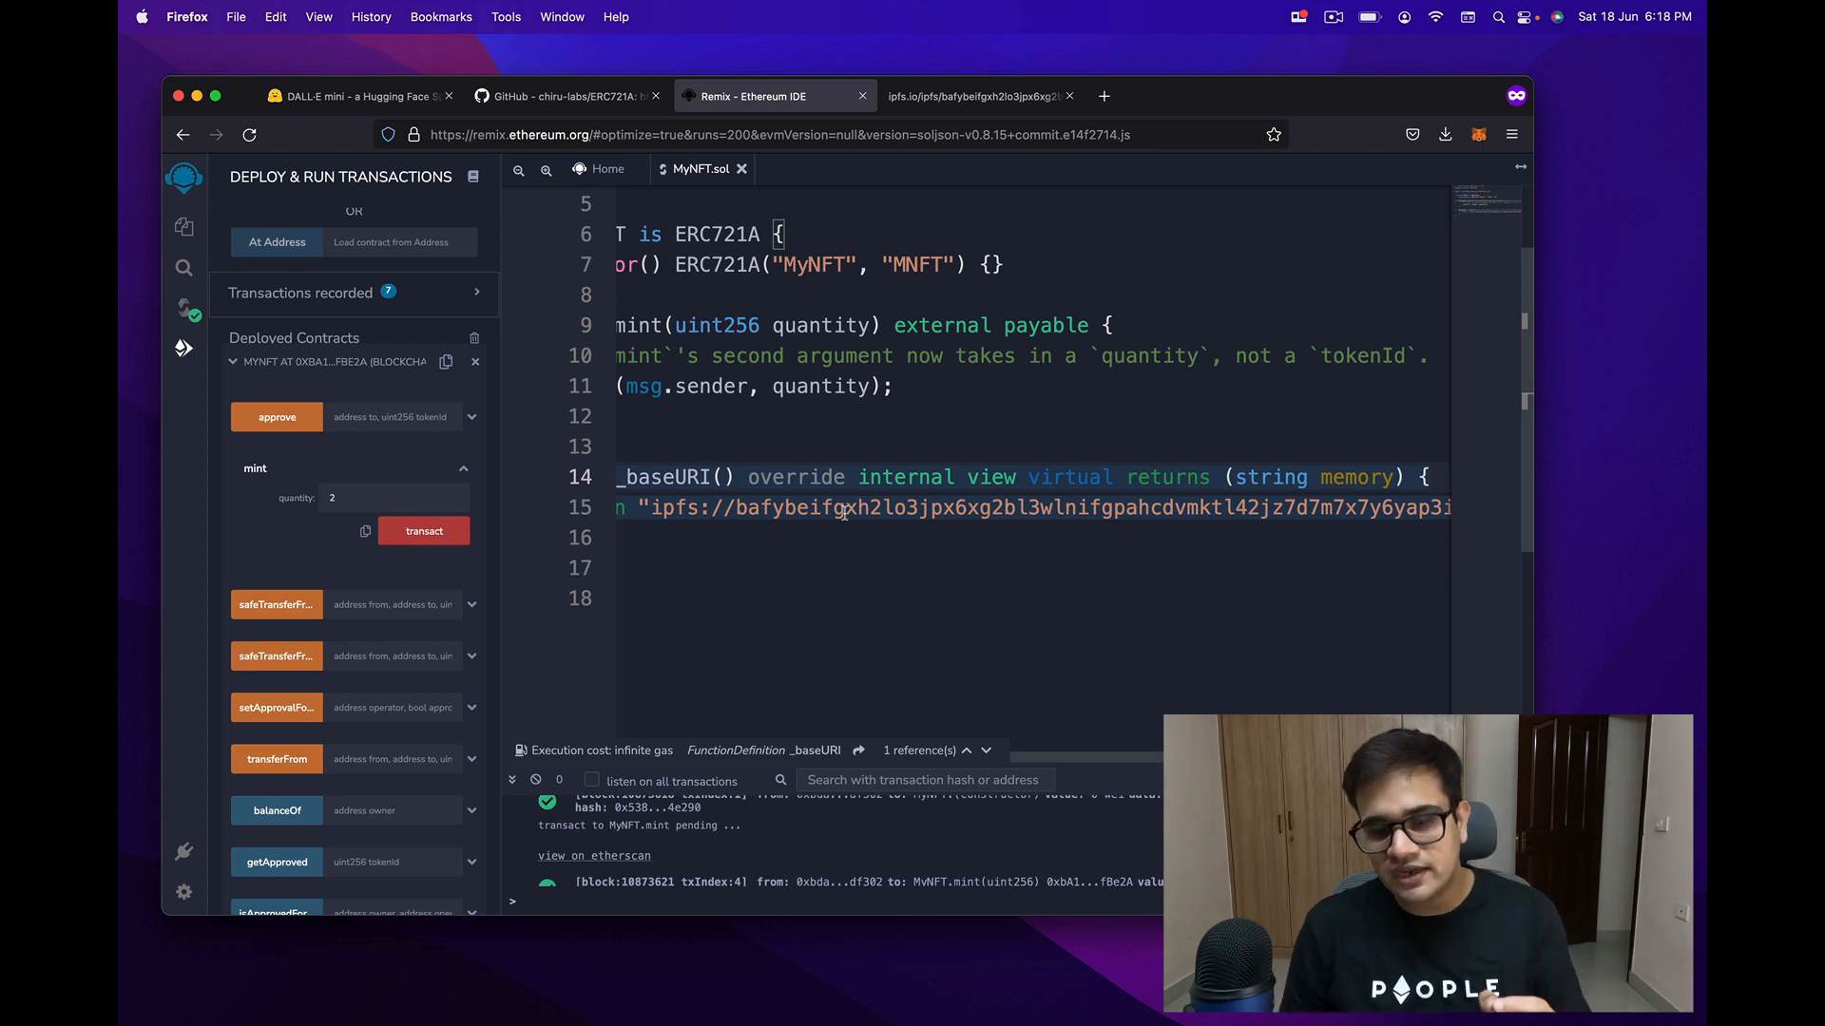
pyautogui.hscroll(2, 846, 515)
pyautogui.scroll(1, 846, 514)
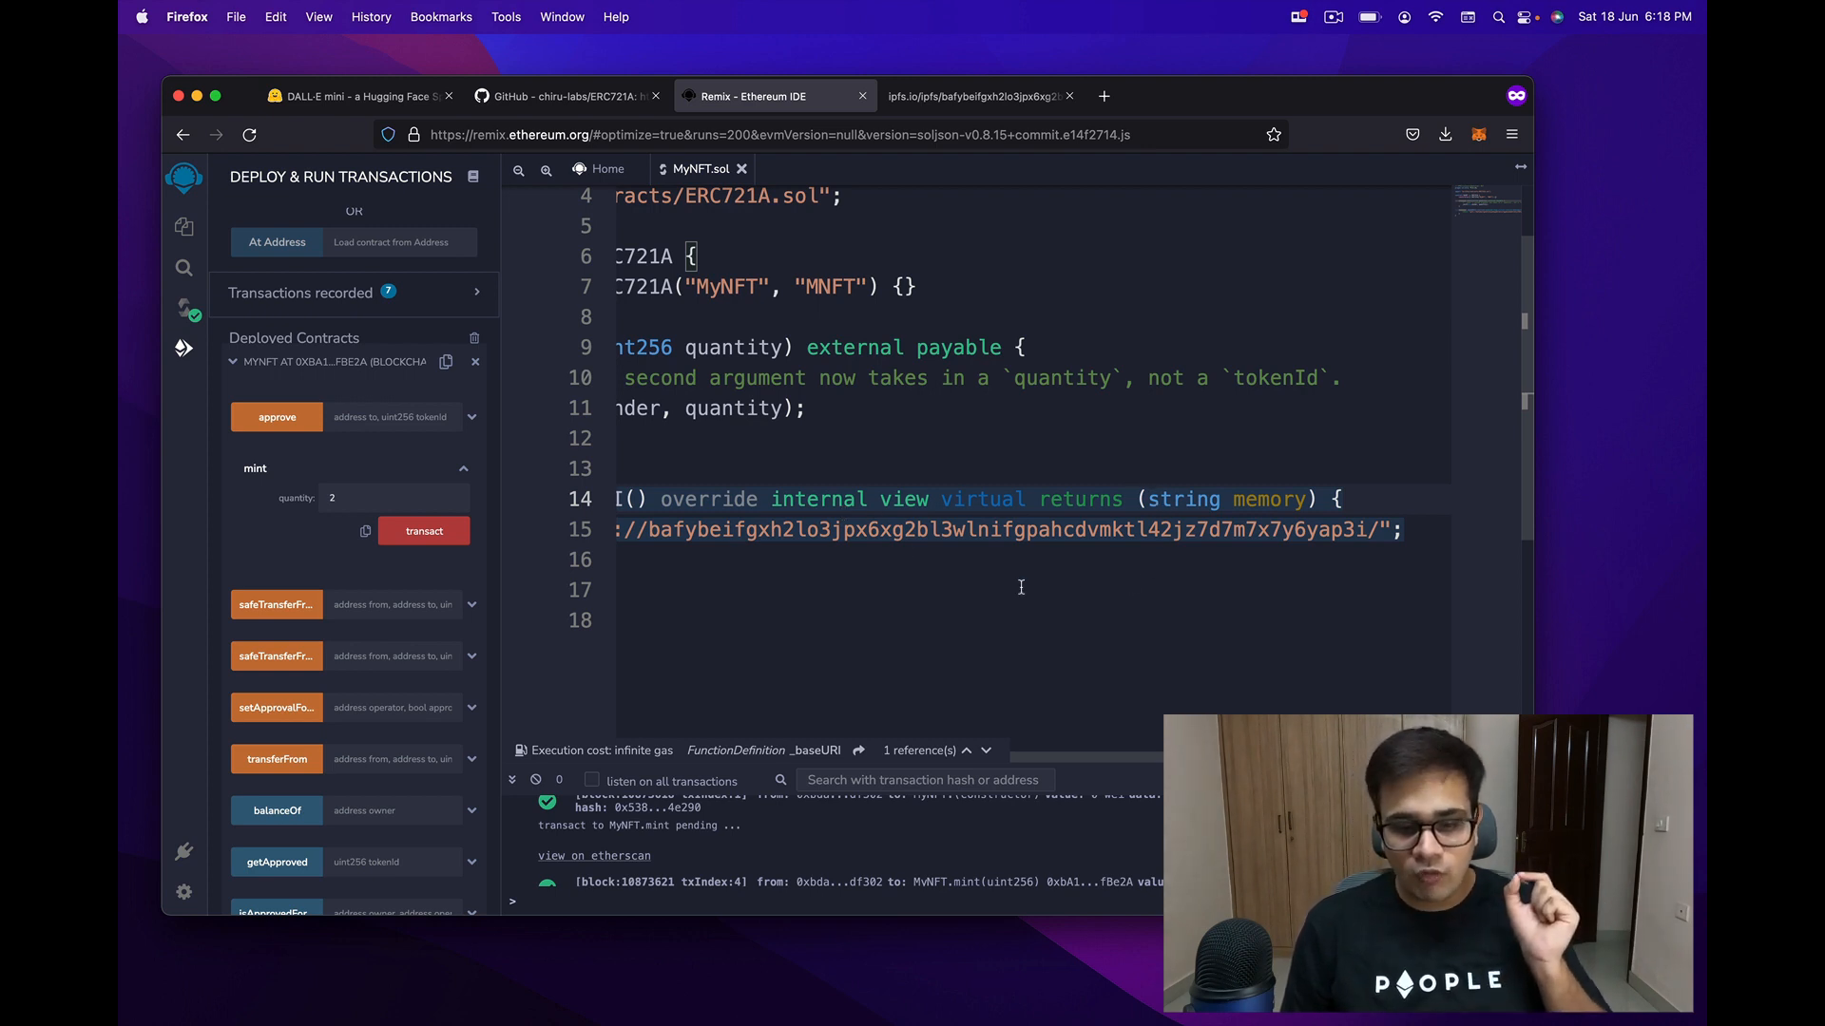
pyautogui.hscroll(-2, 875, 510)
pyautogui.scroll(-1, 835, 515)
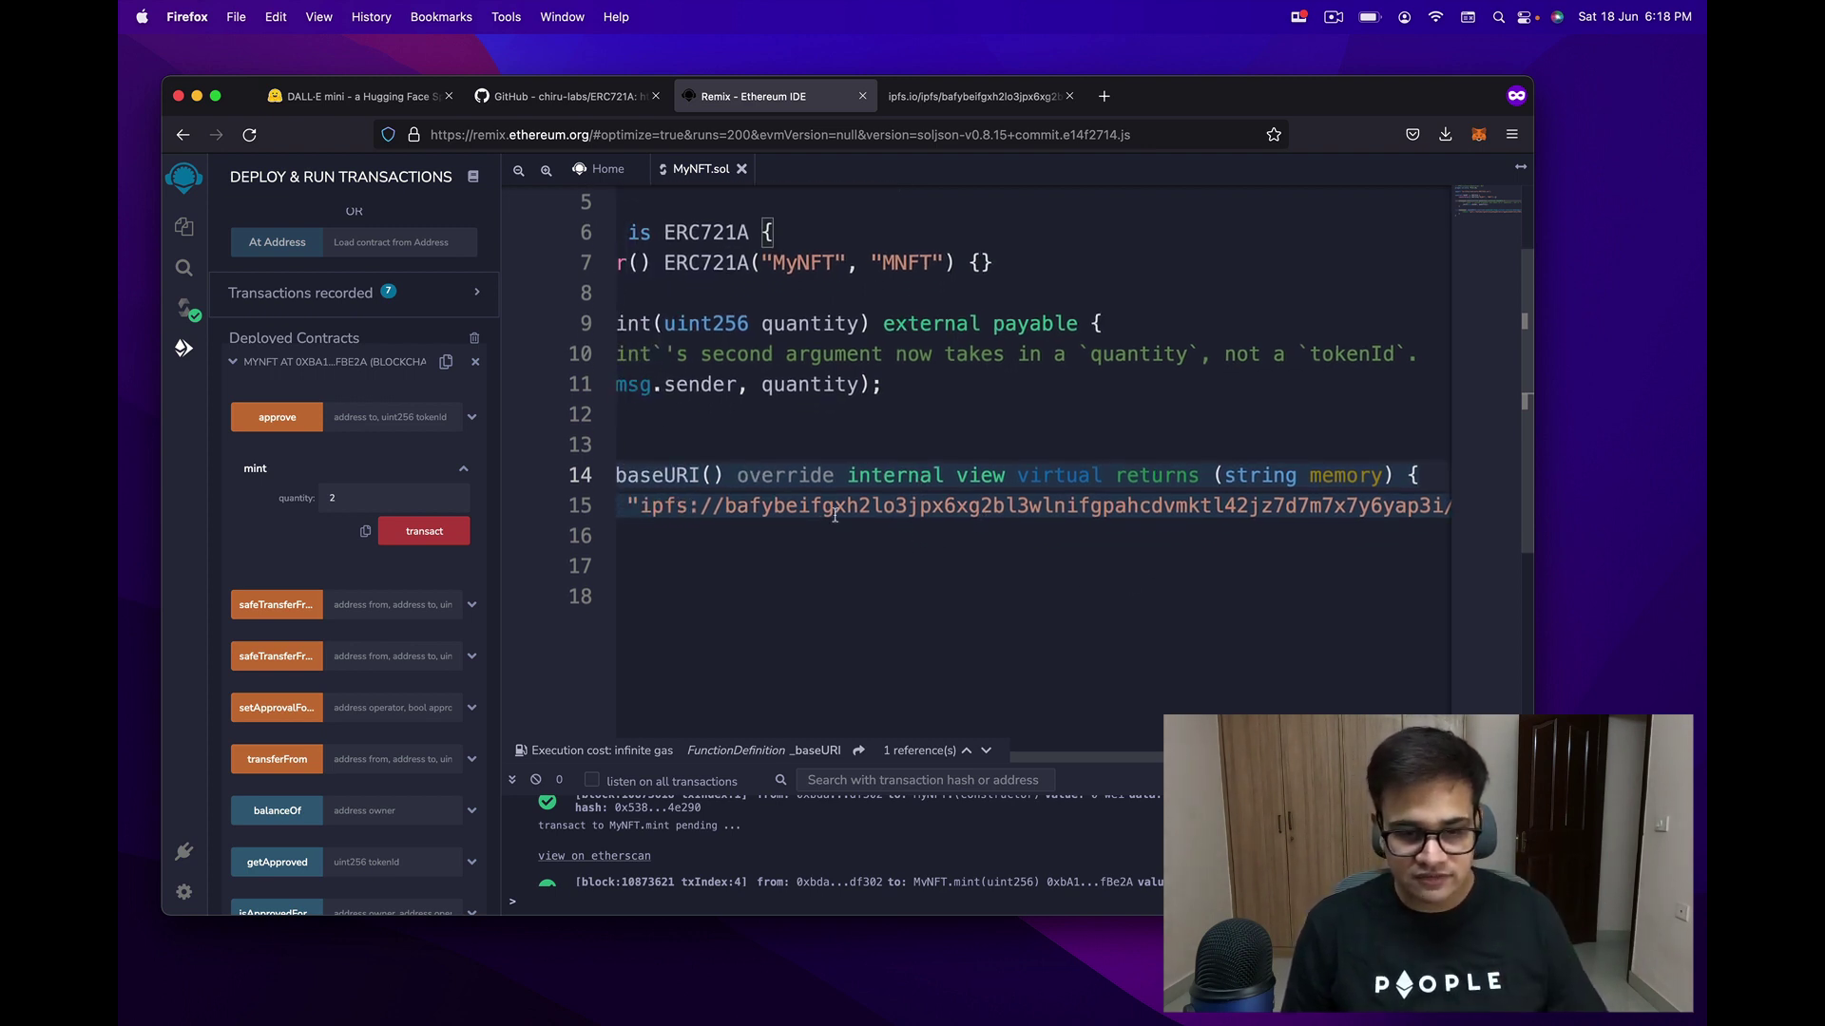
pyautogui.tripleClick(774, 506)
pyautogui.press('super+c')
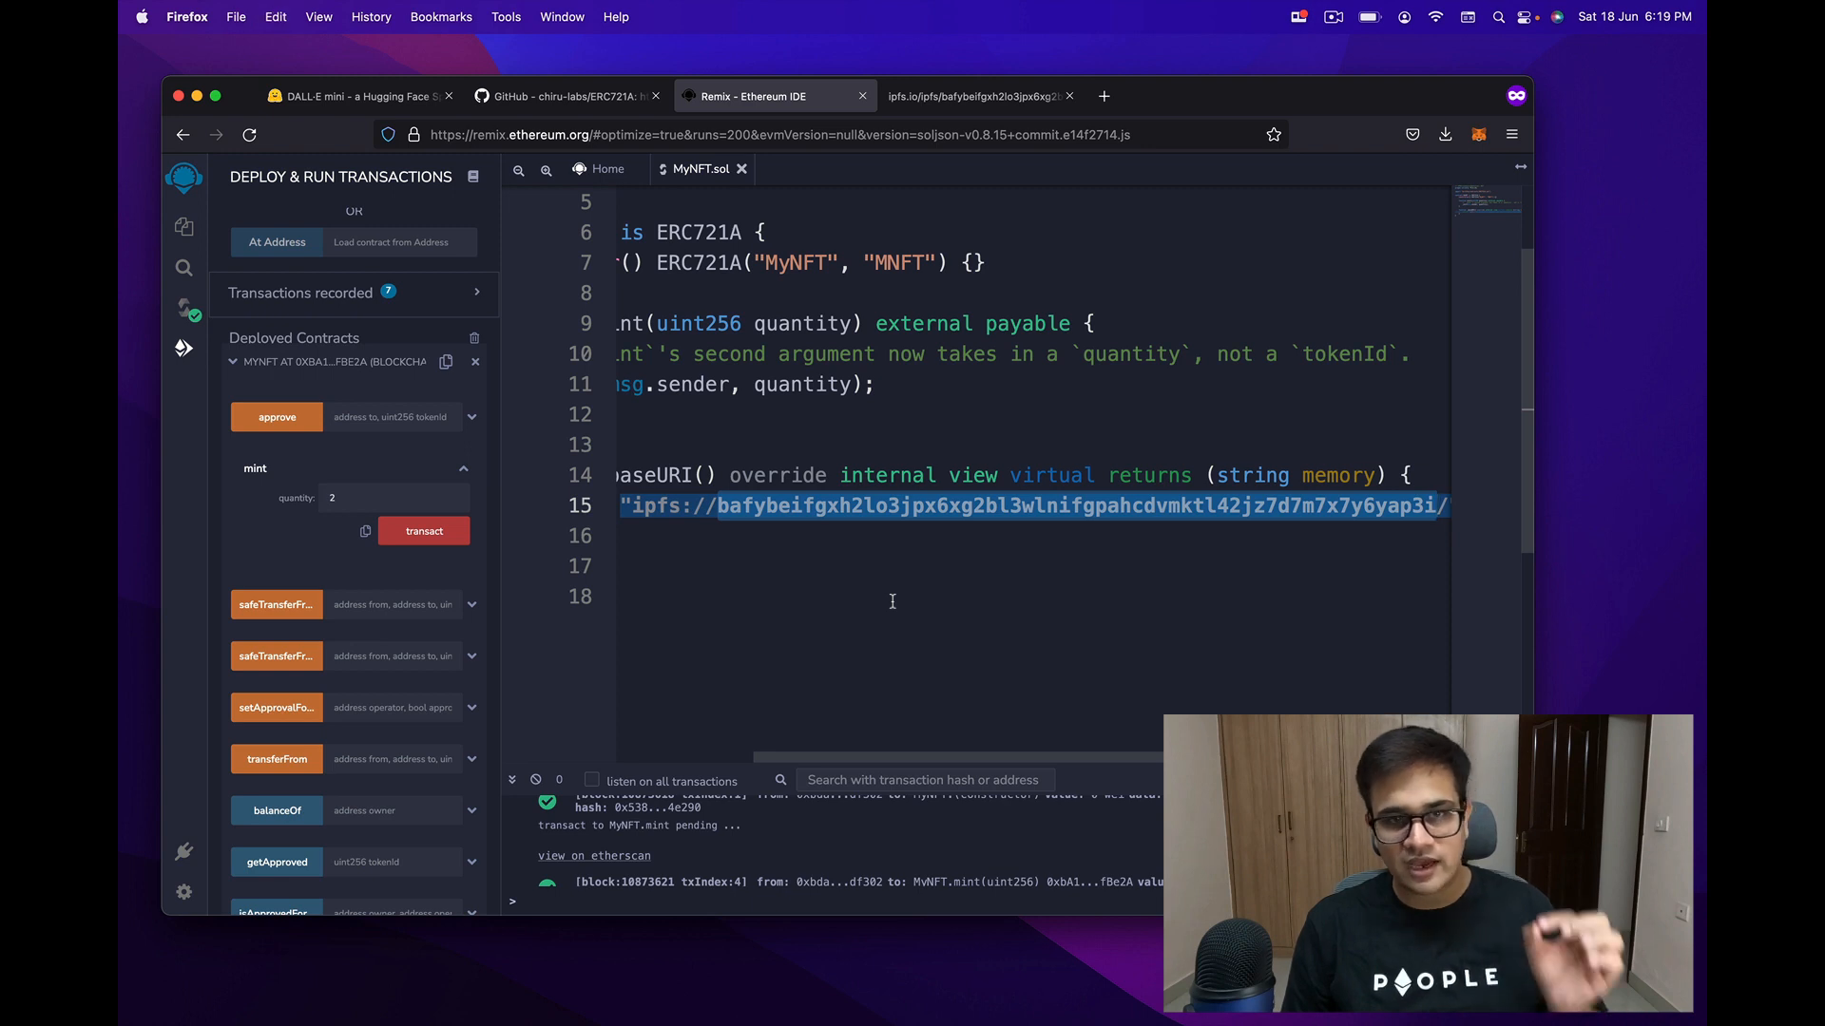
# Step: Paste the gateway address ending in /1 to load the Token 1 metadata JSON
pyautogui.click(970, 96)
pyautogui.click(784, 133)
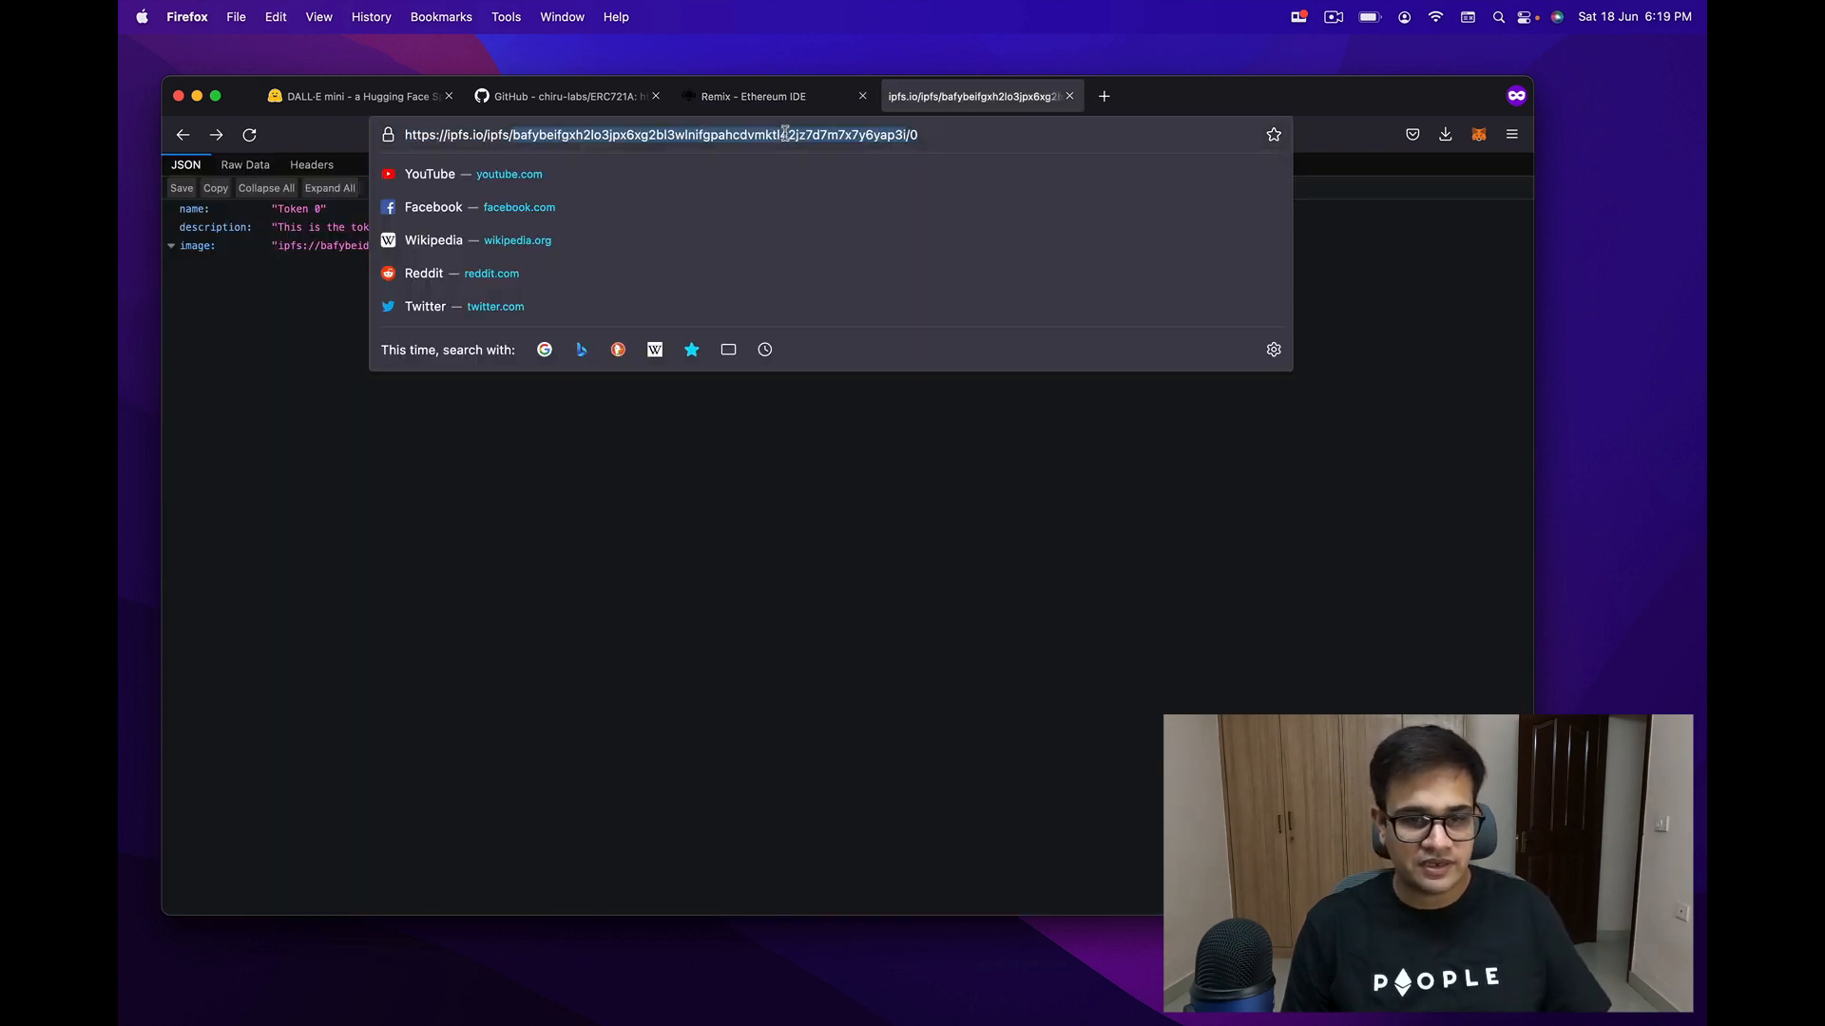
pyautogui.press('super+v')
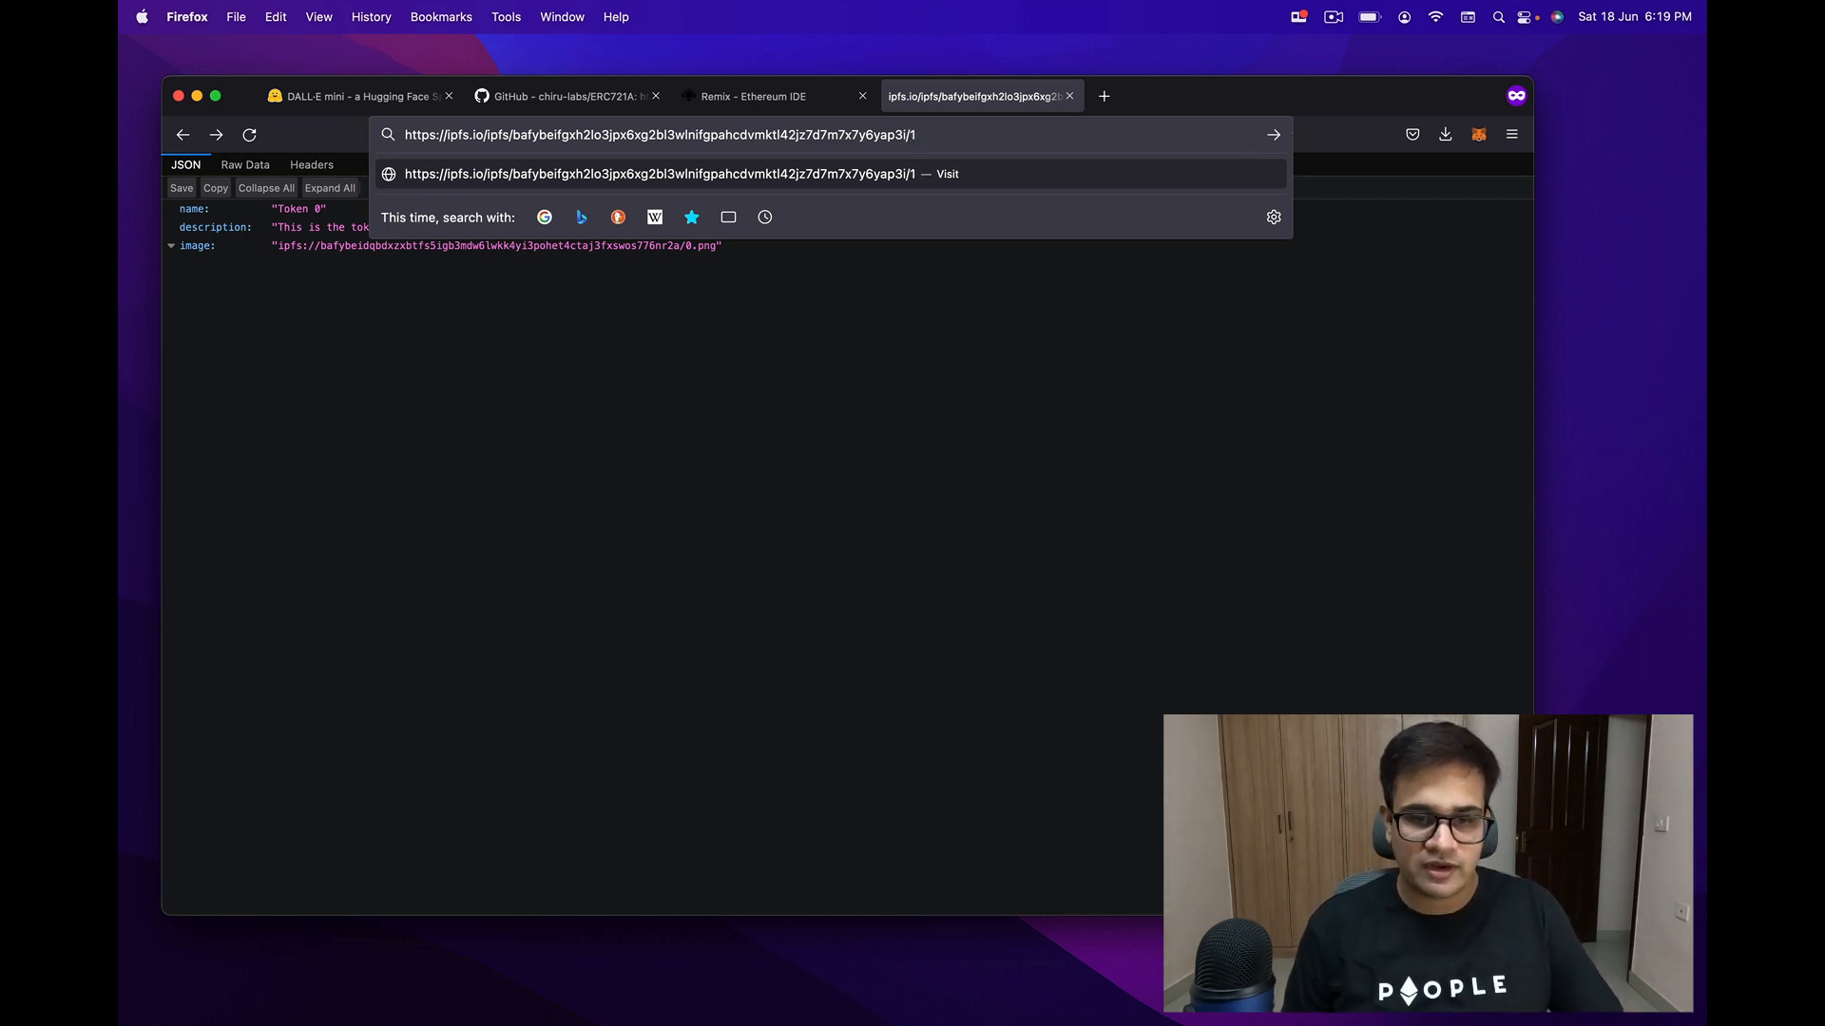
pyautogui.press('Return')
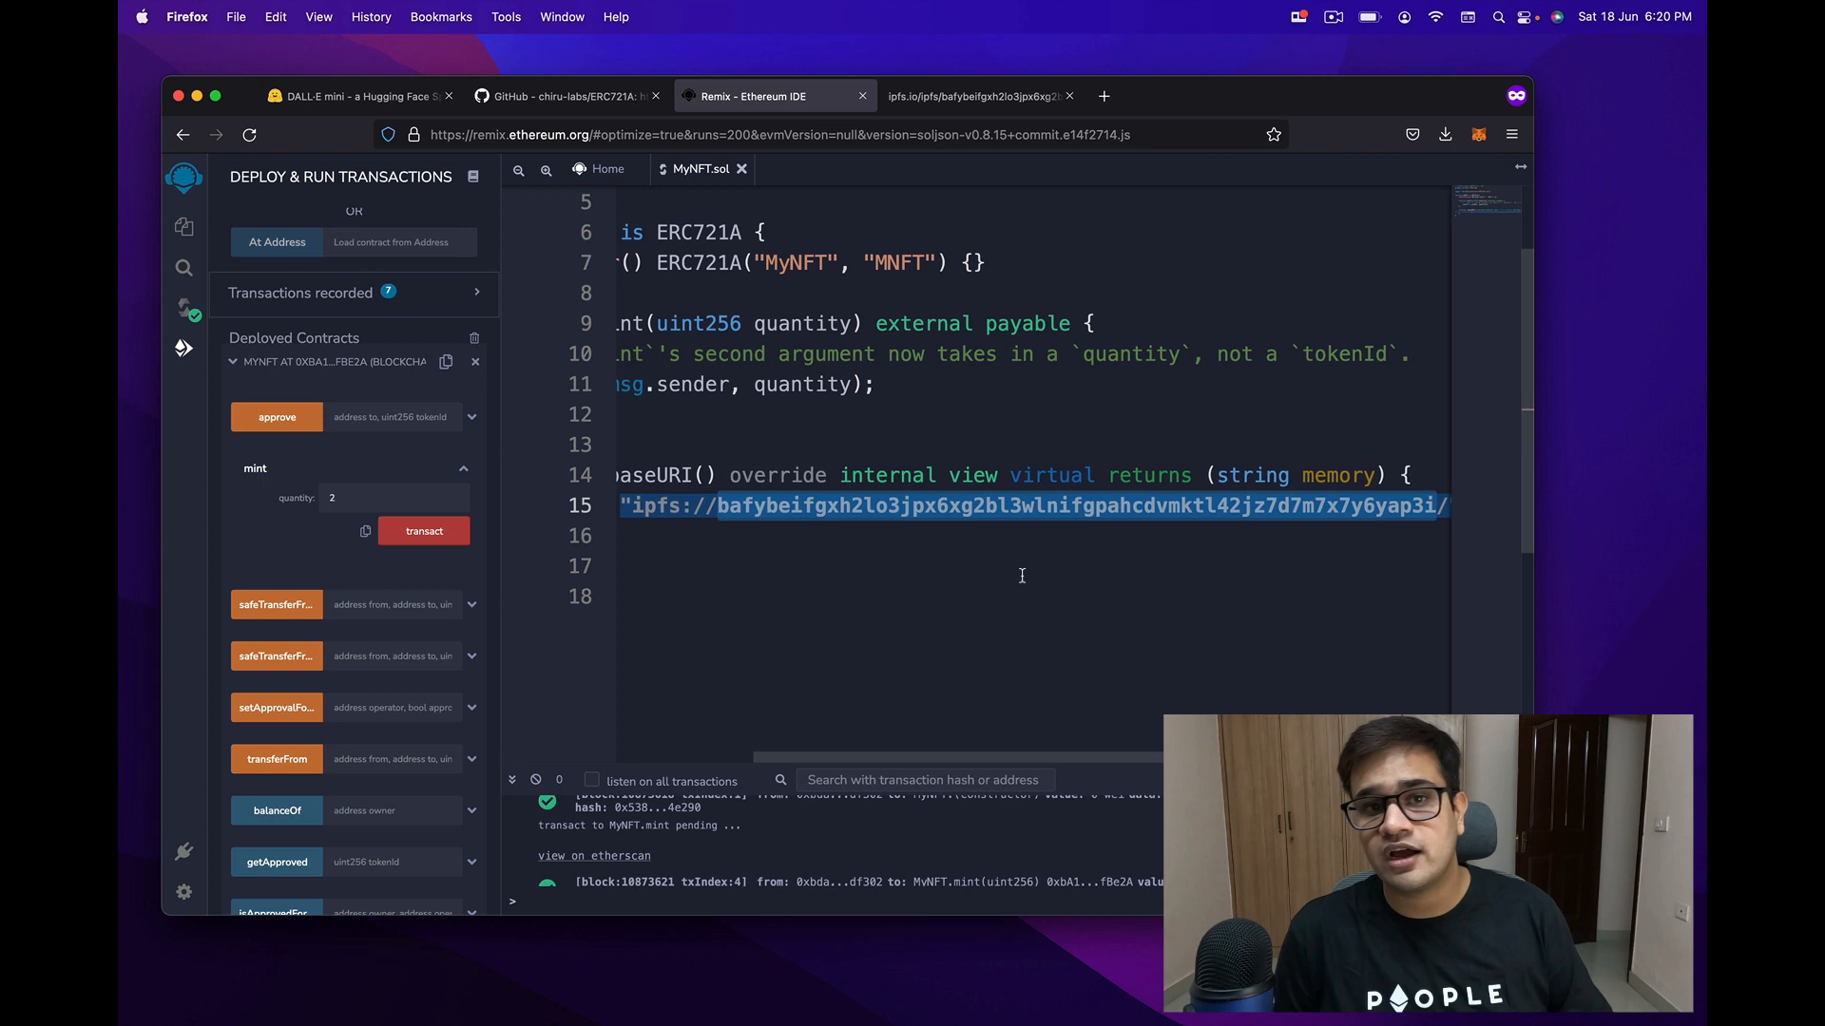
pyautogui.hscroll(-3, 1022, 578)
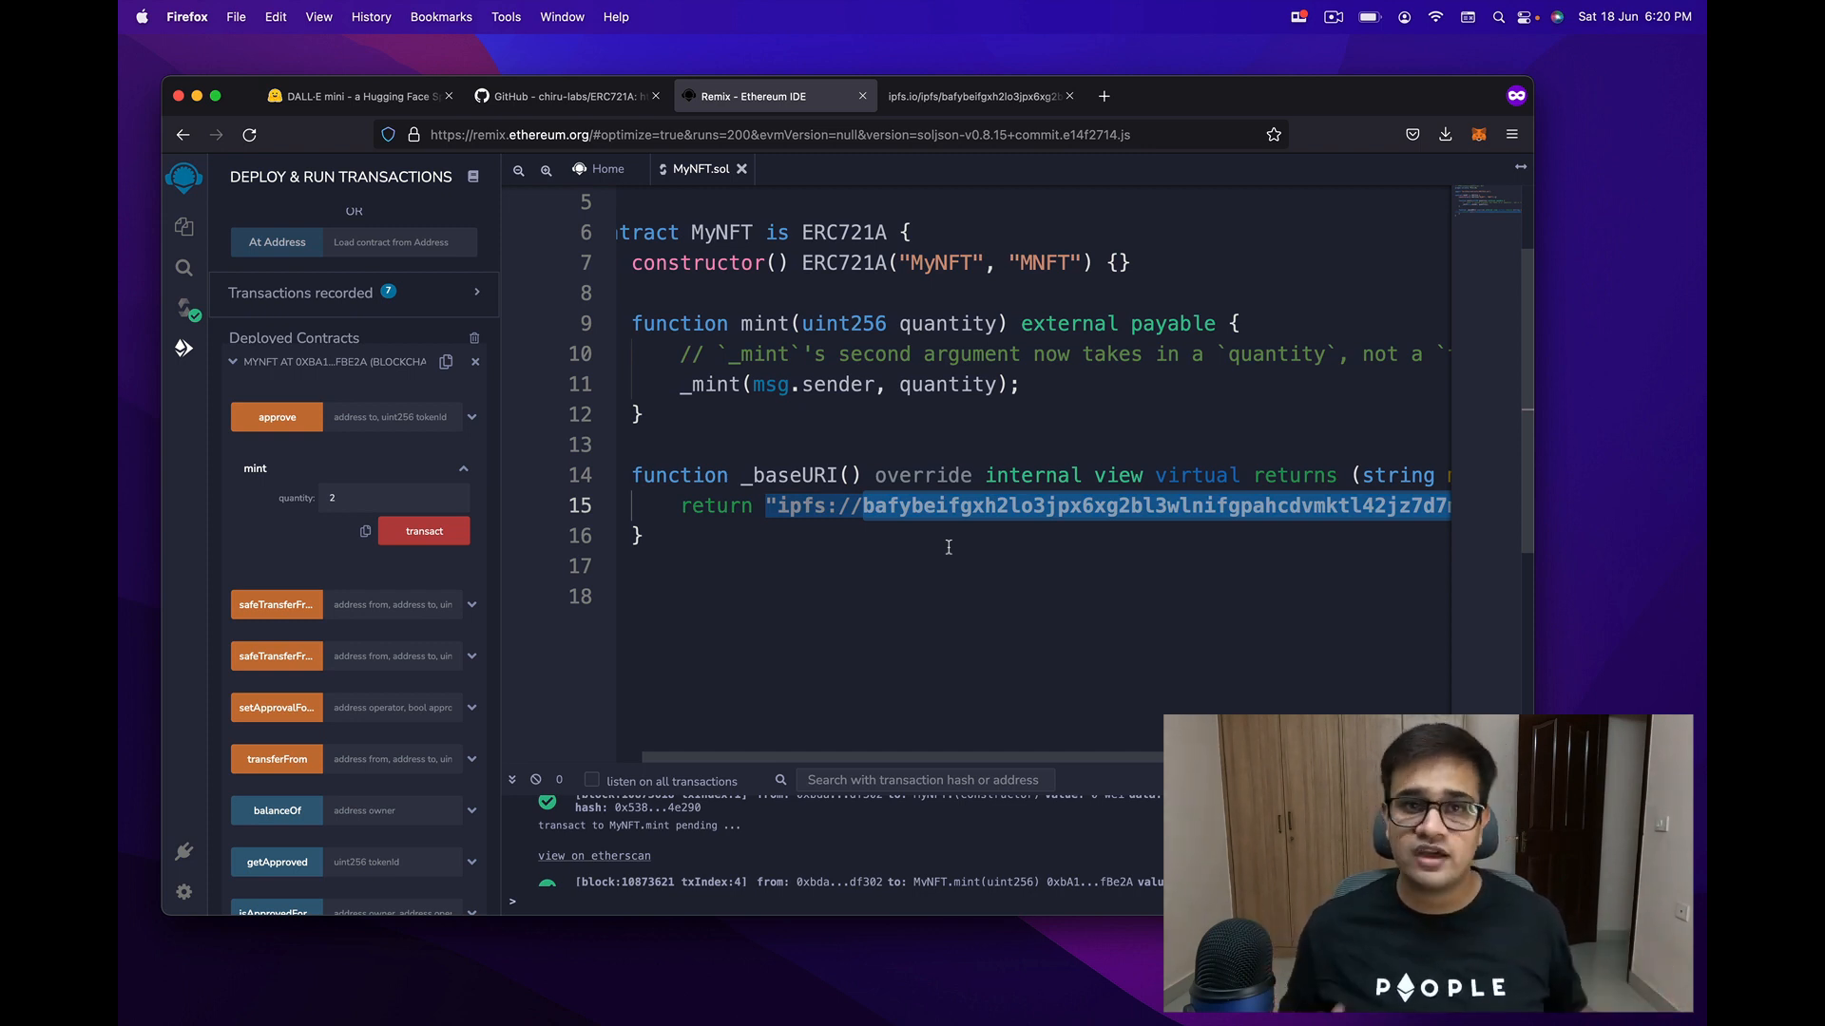
pyautogui.click(948, 546)
pyautogui.scroll(1, 947, 547)
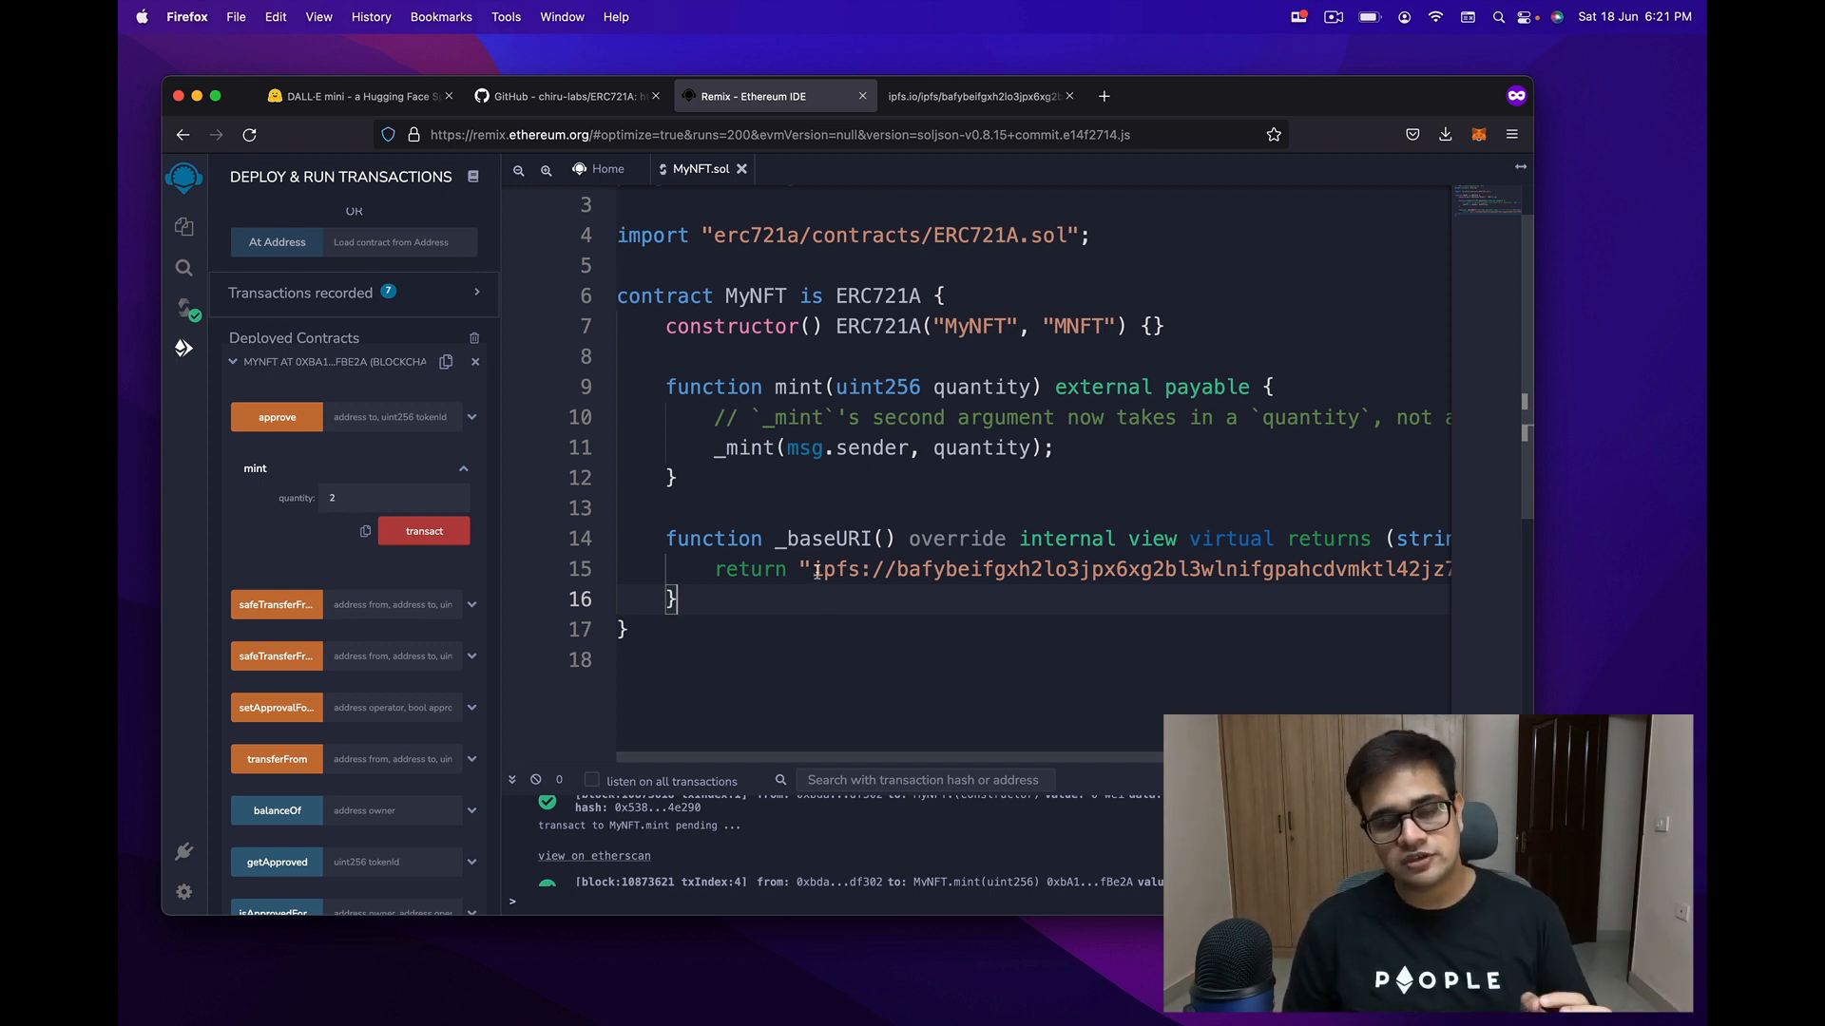
pyautogui.click(817, 568)
pyautogui.hotkey('shift', 'End')
pyautogui.moveTo(1446, 568); pyautogui.dragTo(1431, 568)
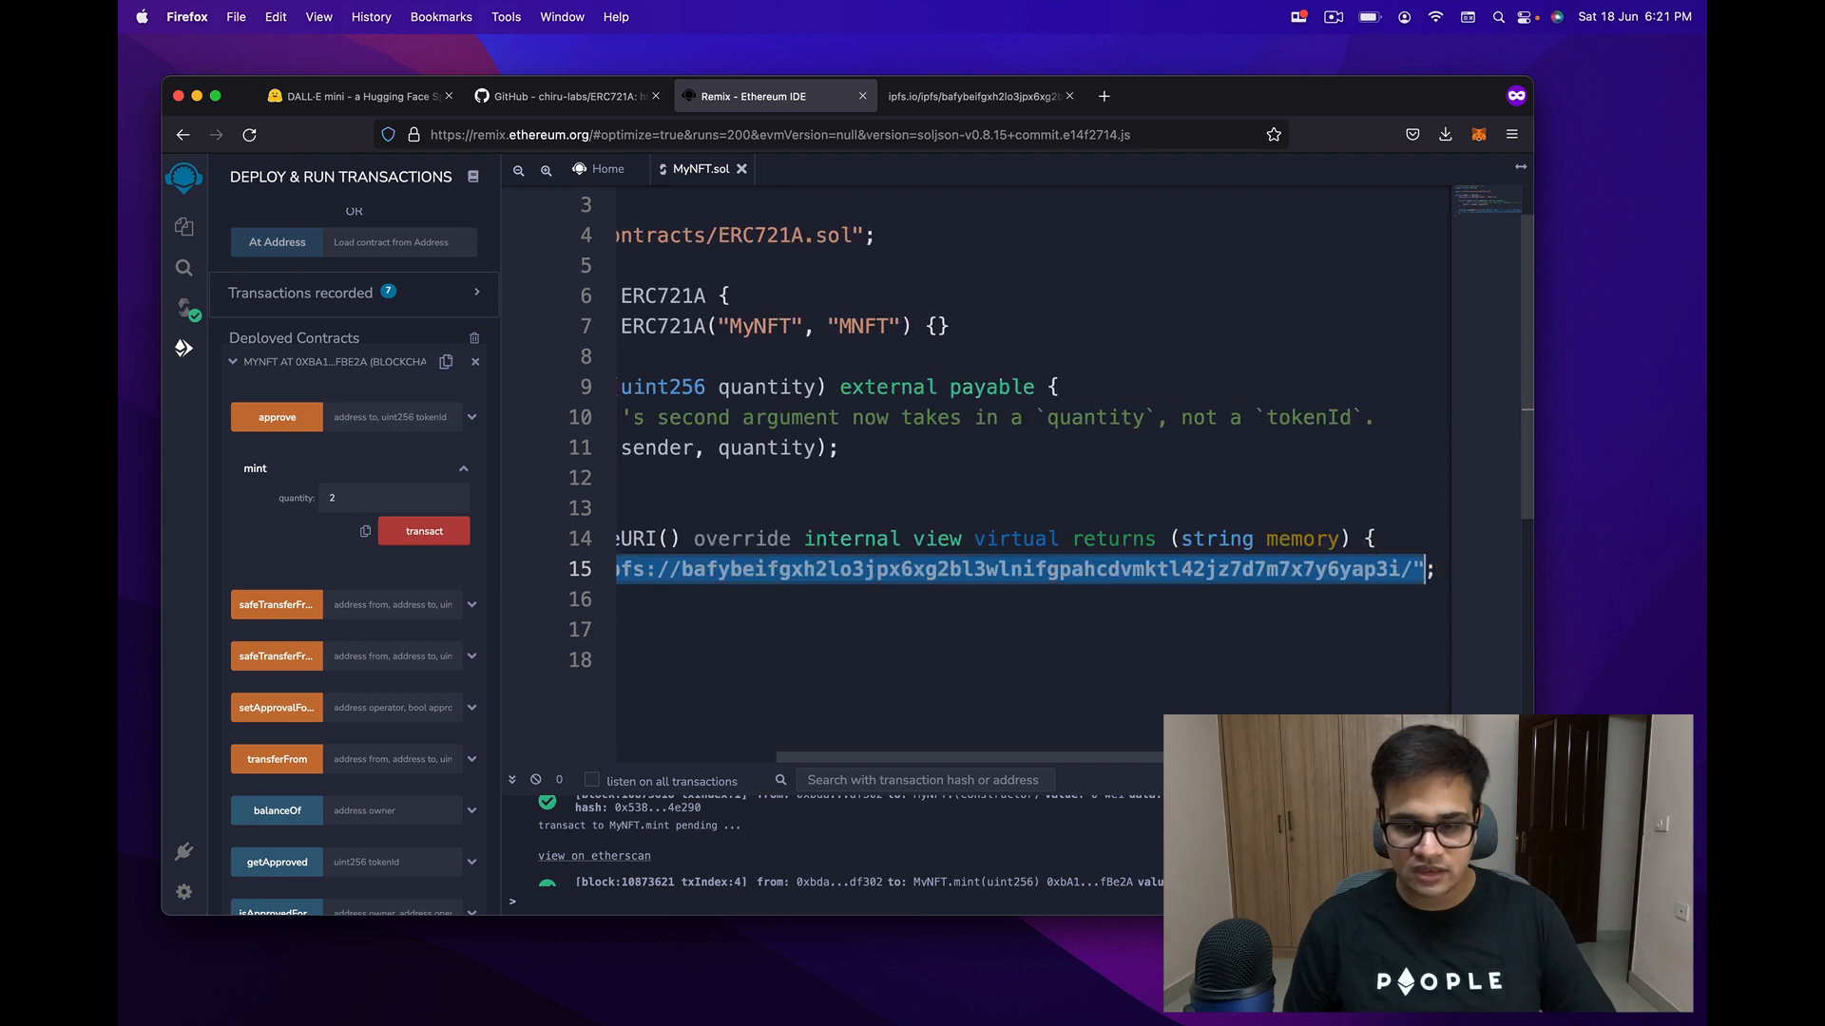
pyautogui.click(1006, 320)
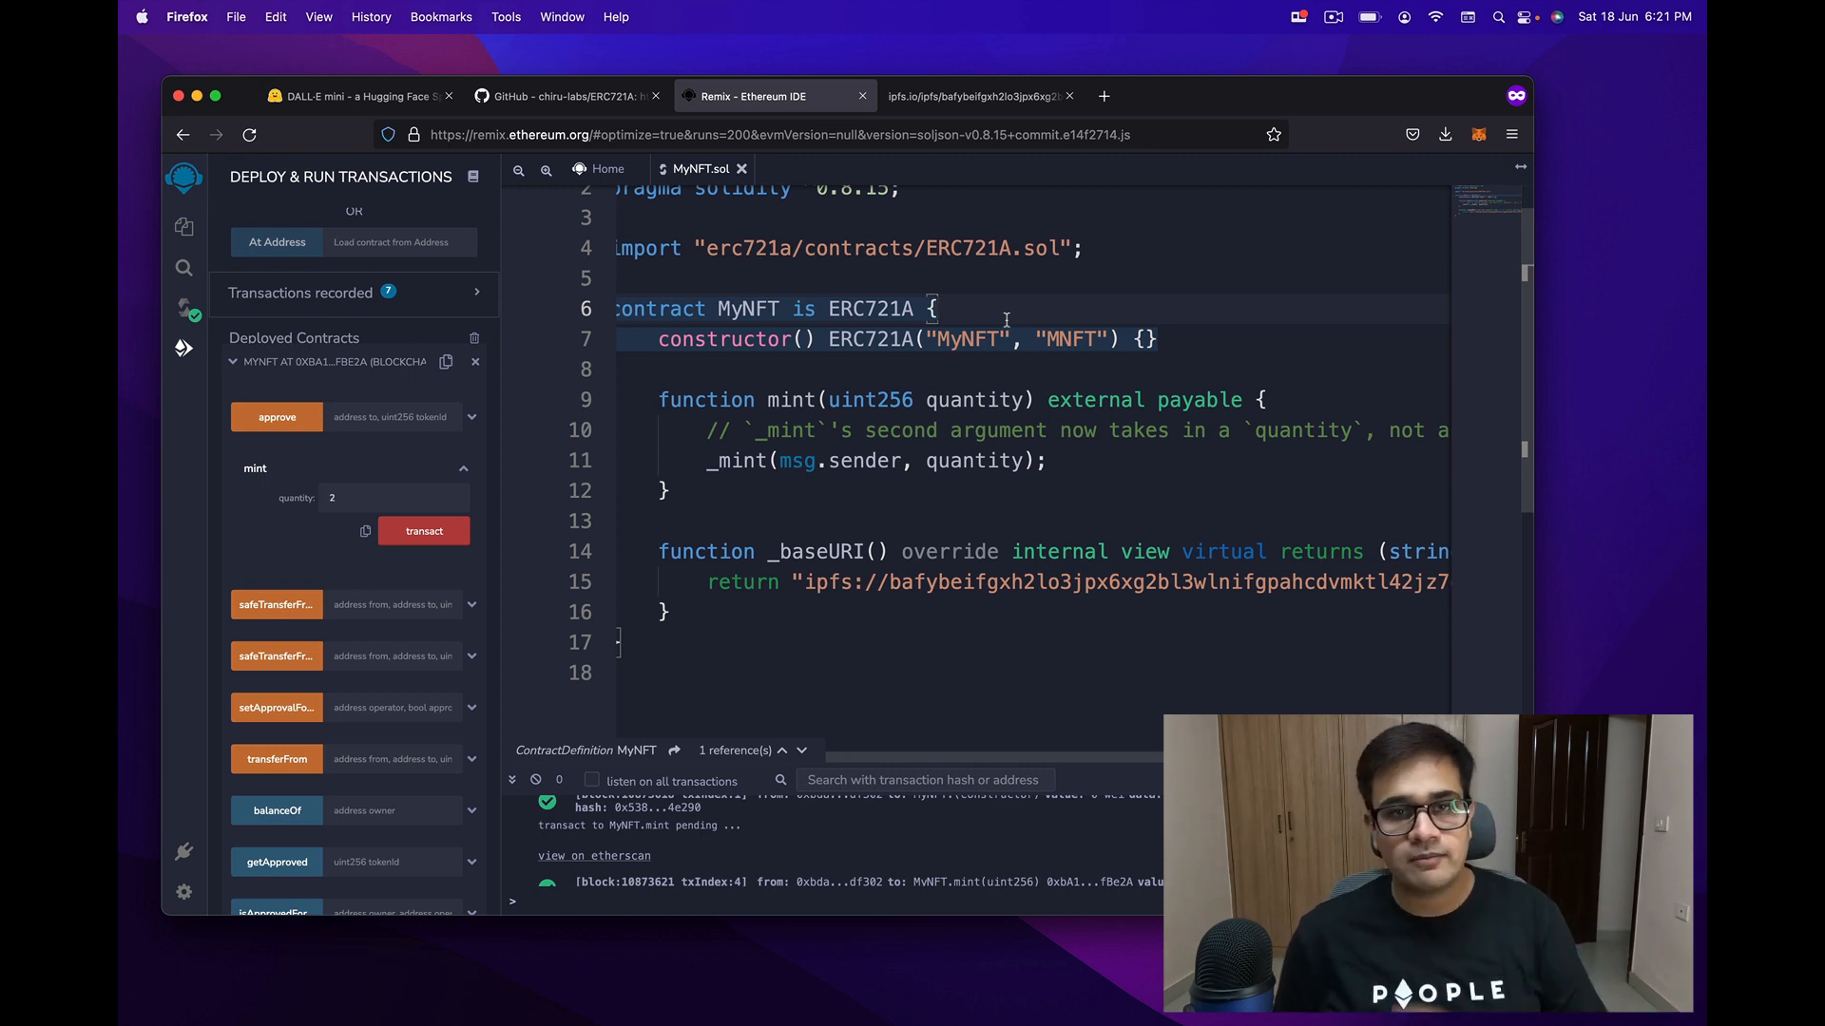
pyautogui.click(1034, 628)
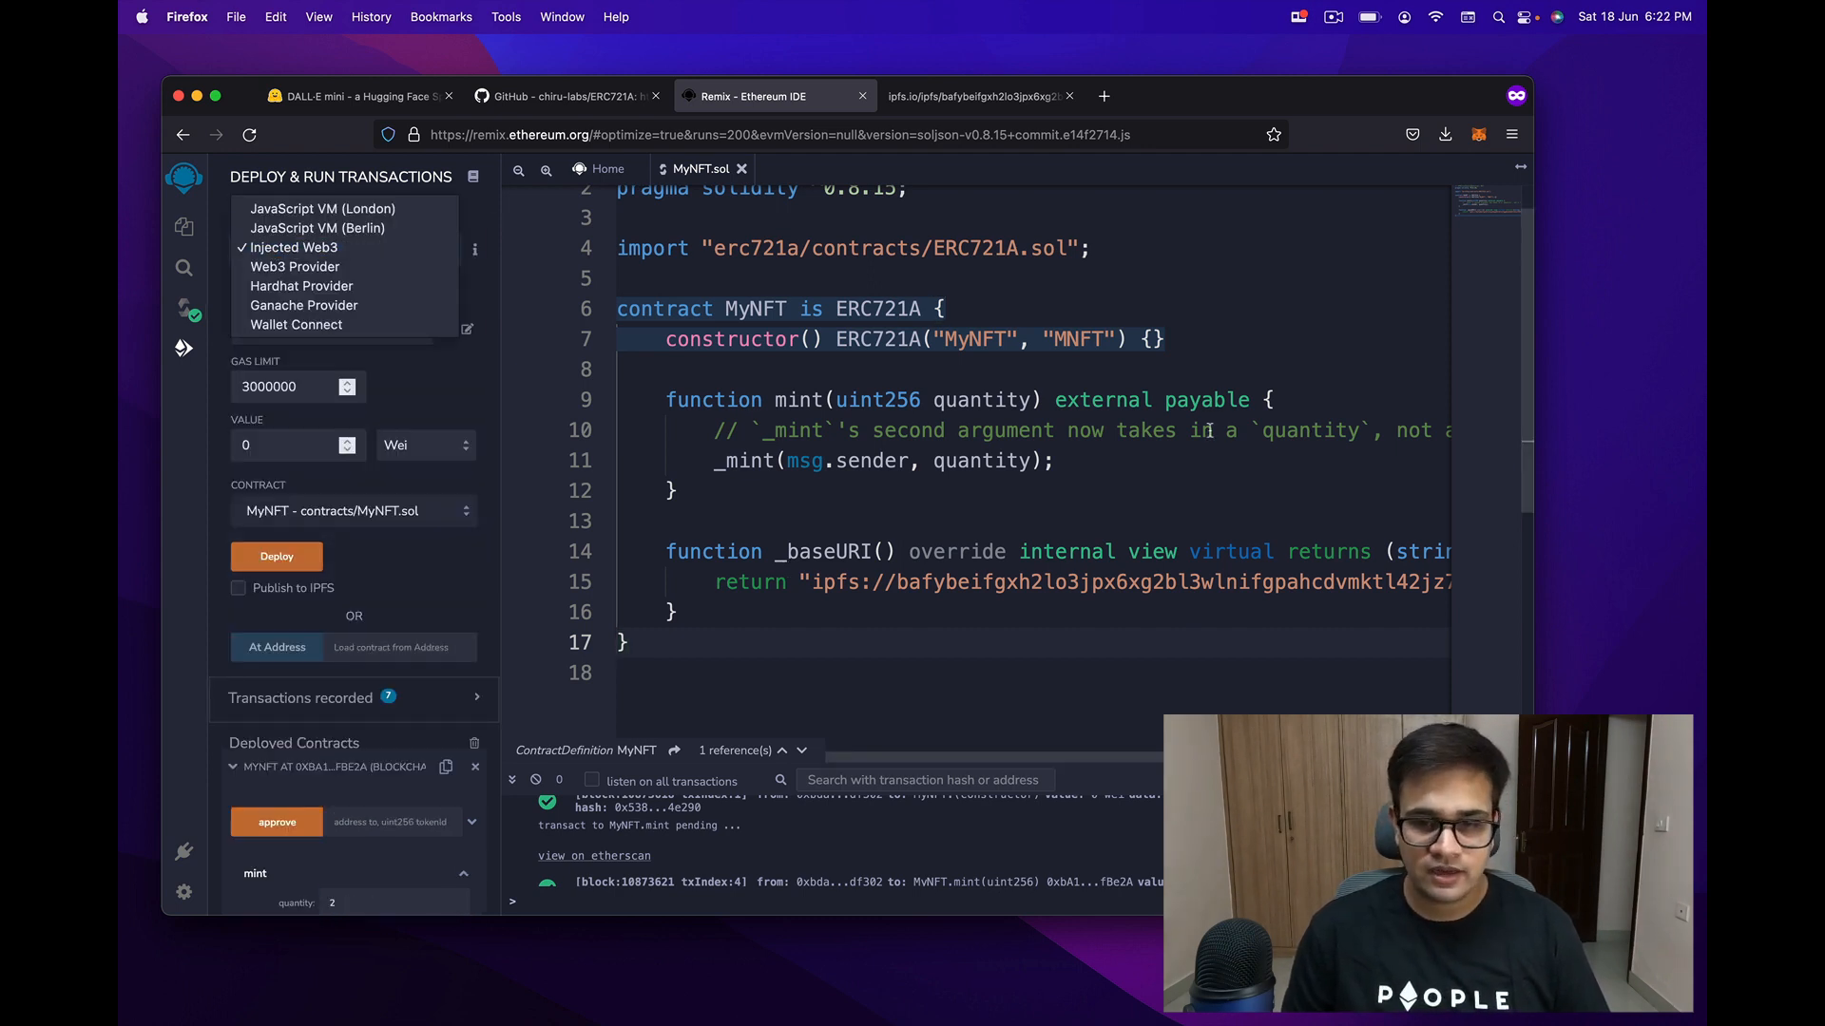
# Step: Keep Injected Web3 on Rinkeby, deploy MyNFT, and approve the transaction in MetaMask
pyautogui.click(932, 387)
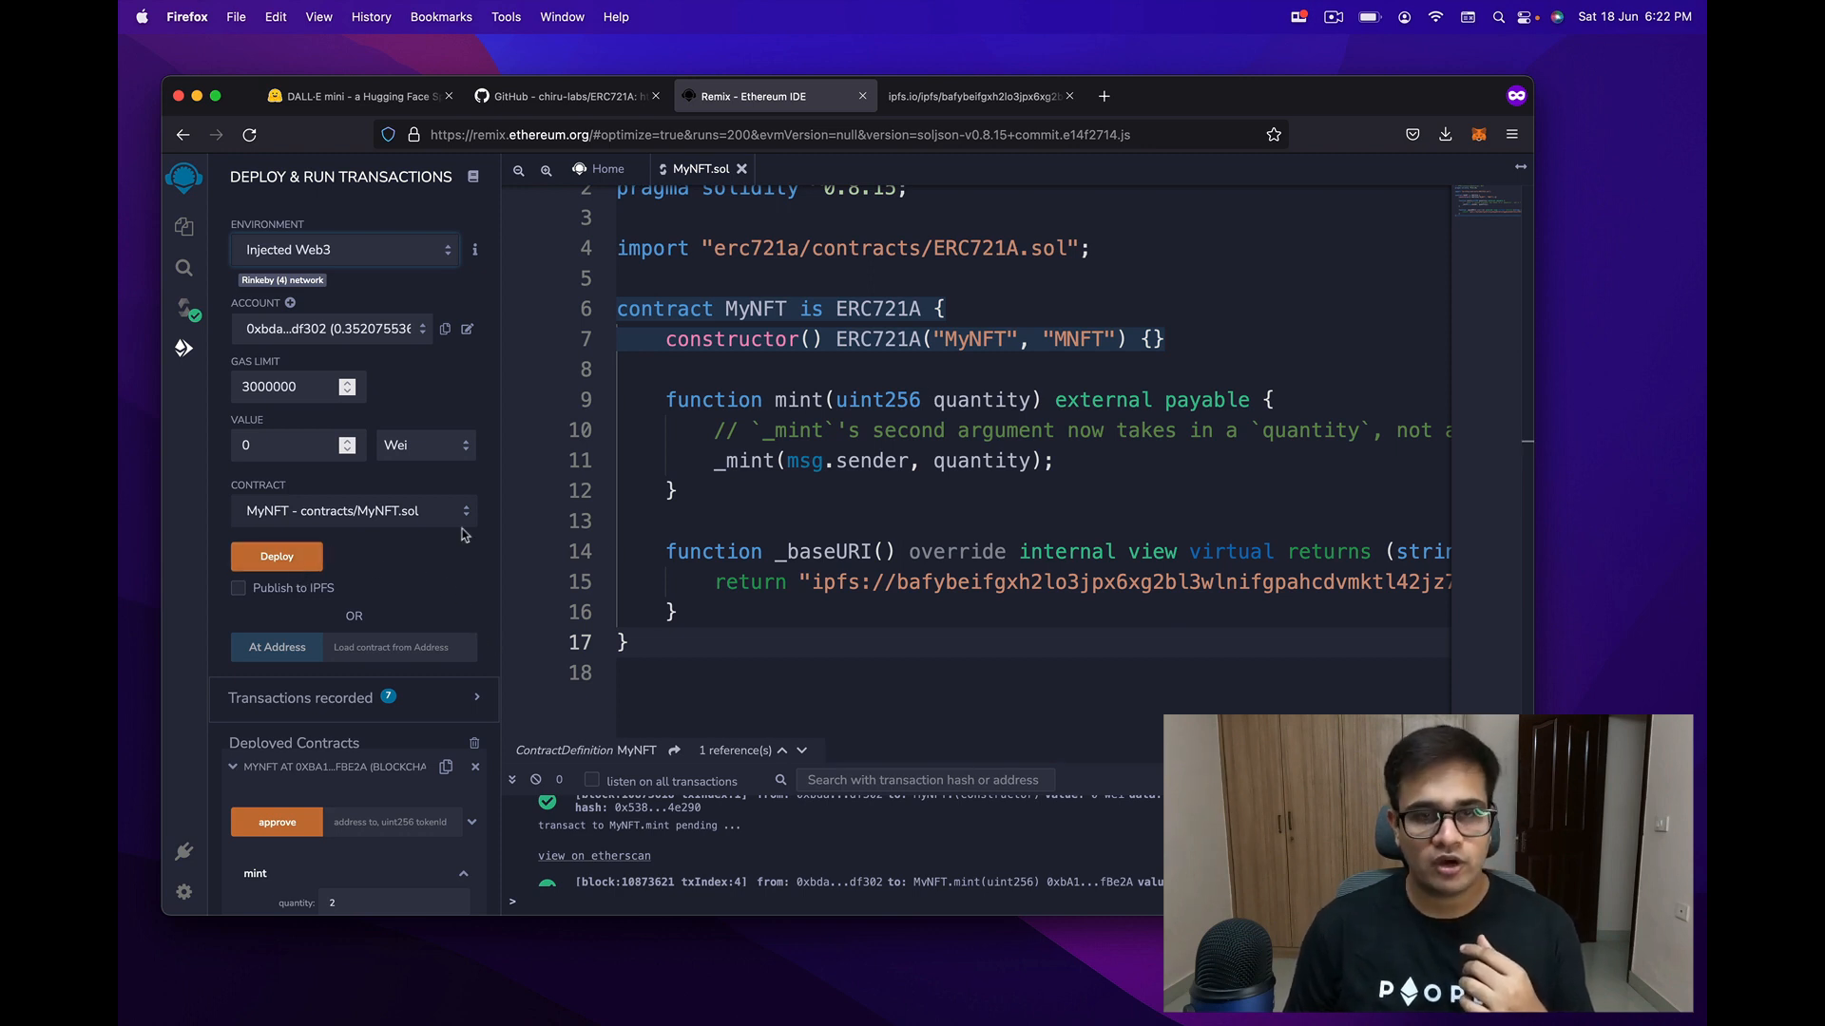
pyautogui.scroll(-5, 461, 535)
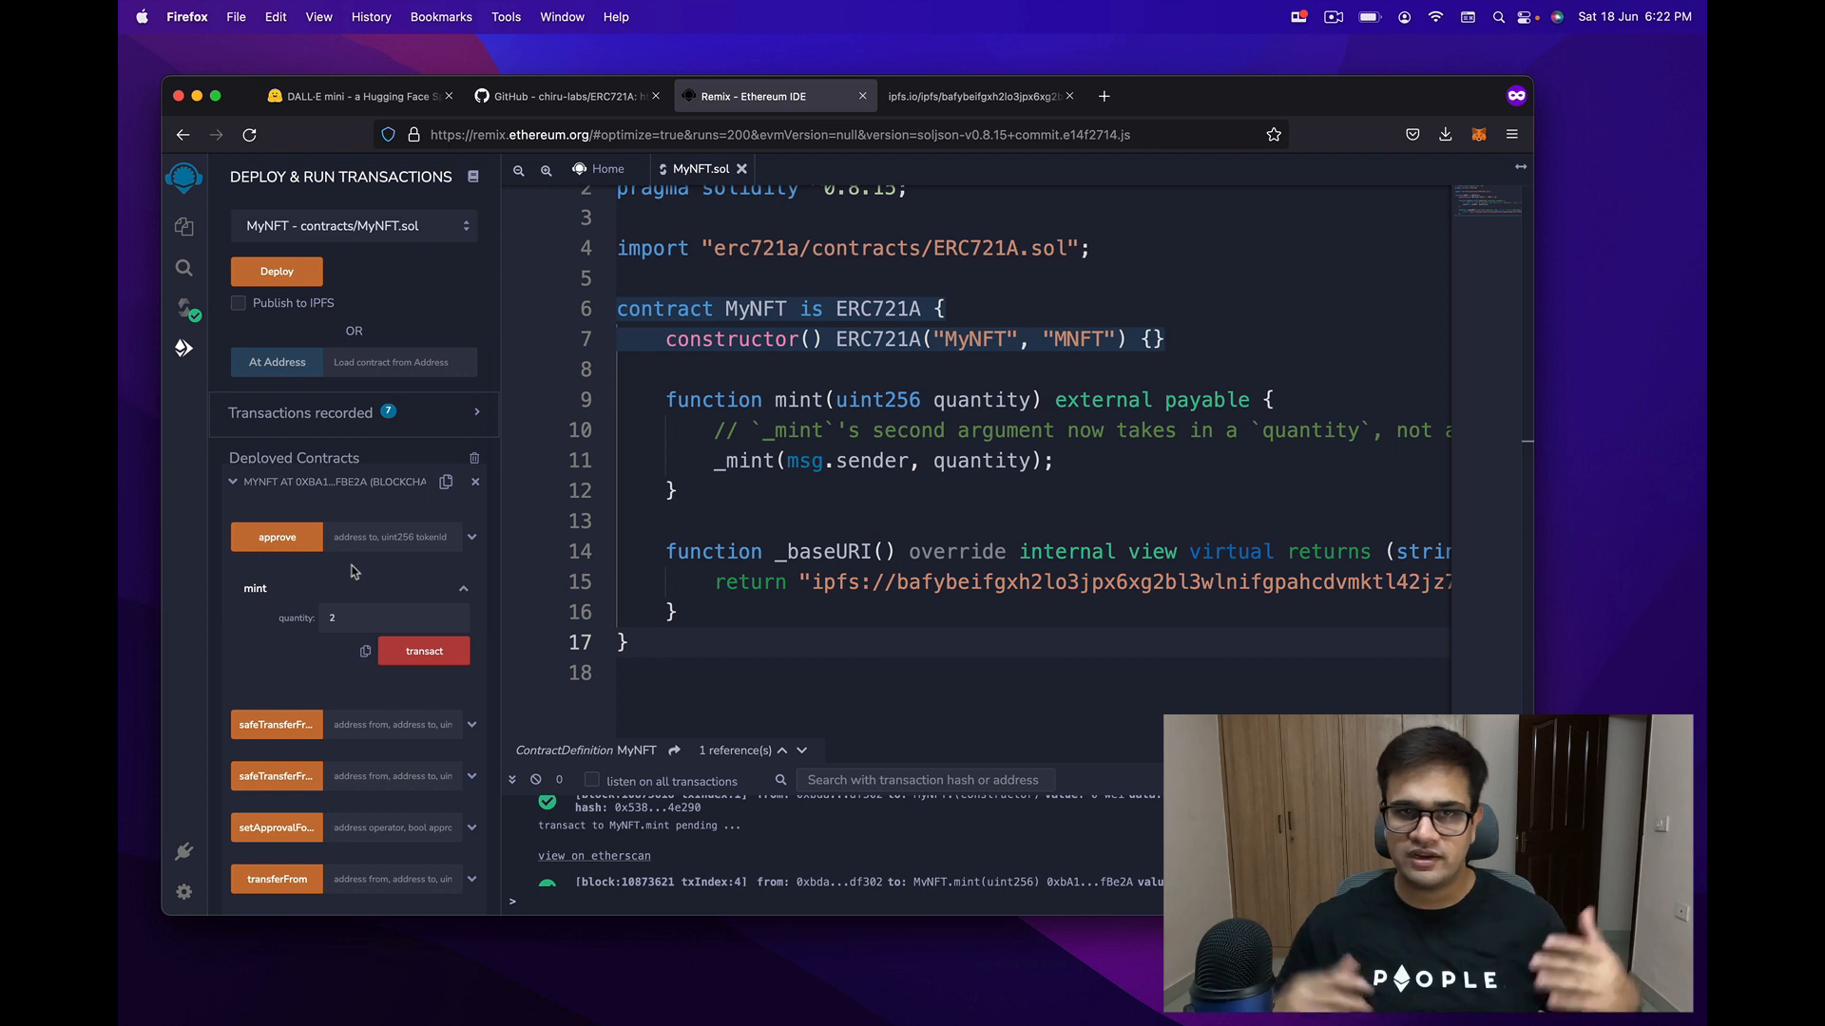
pyautogui.scroll(5, 371, 571)
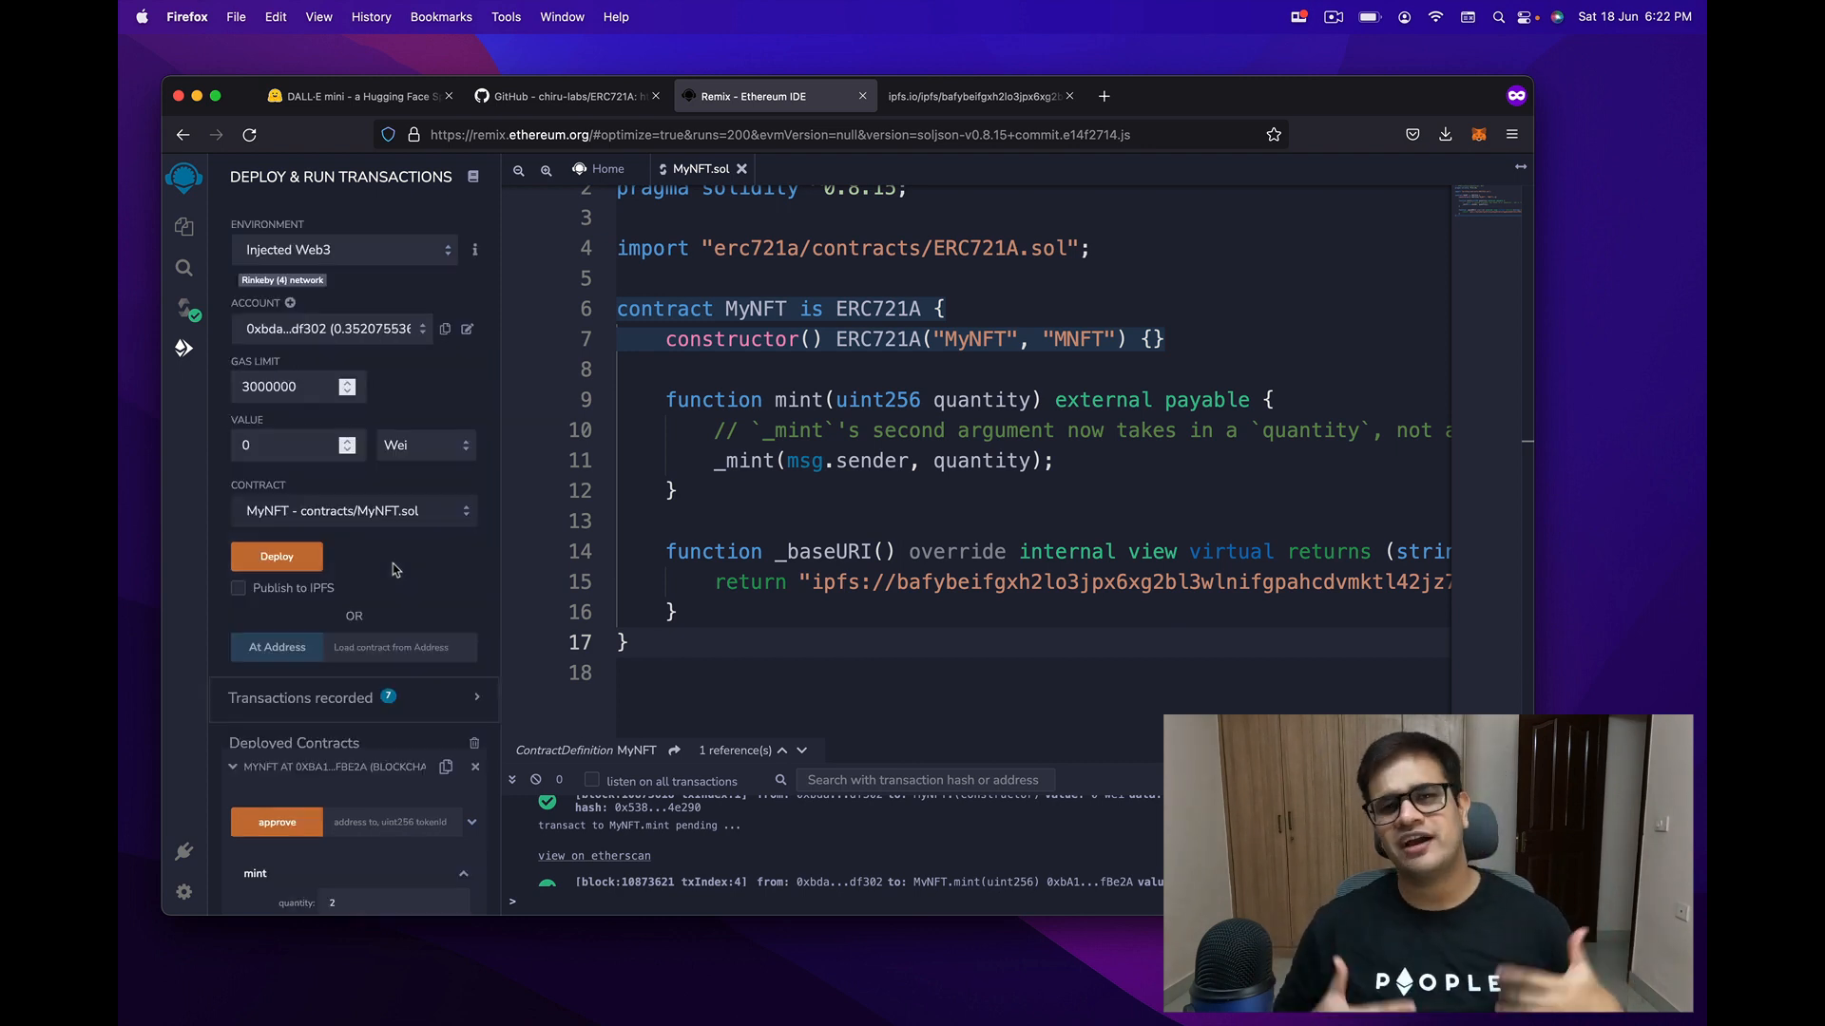
pyautogui.click(342, 253)
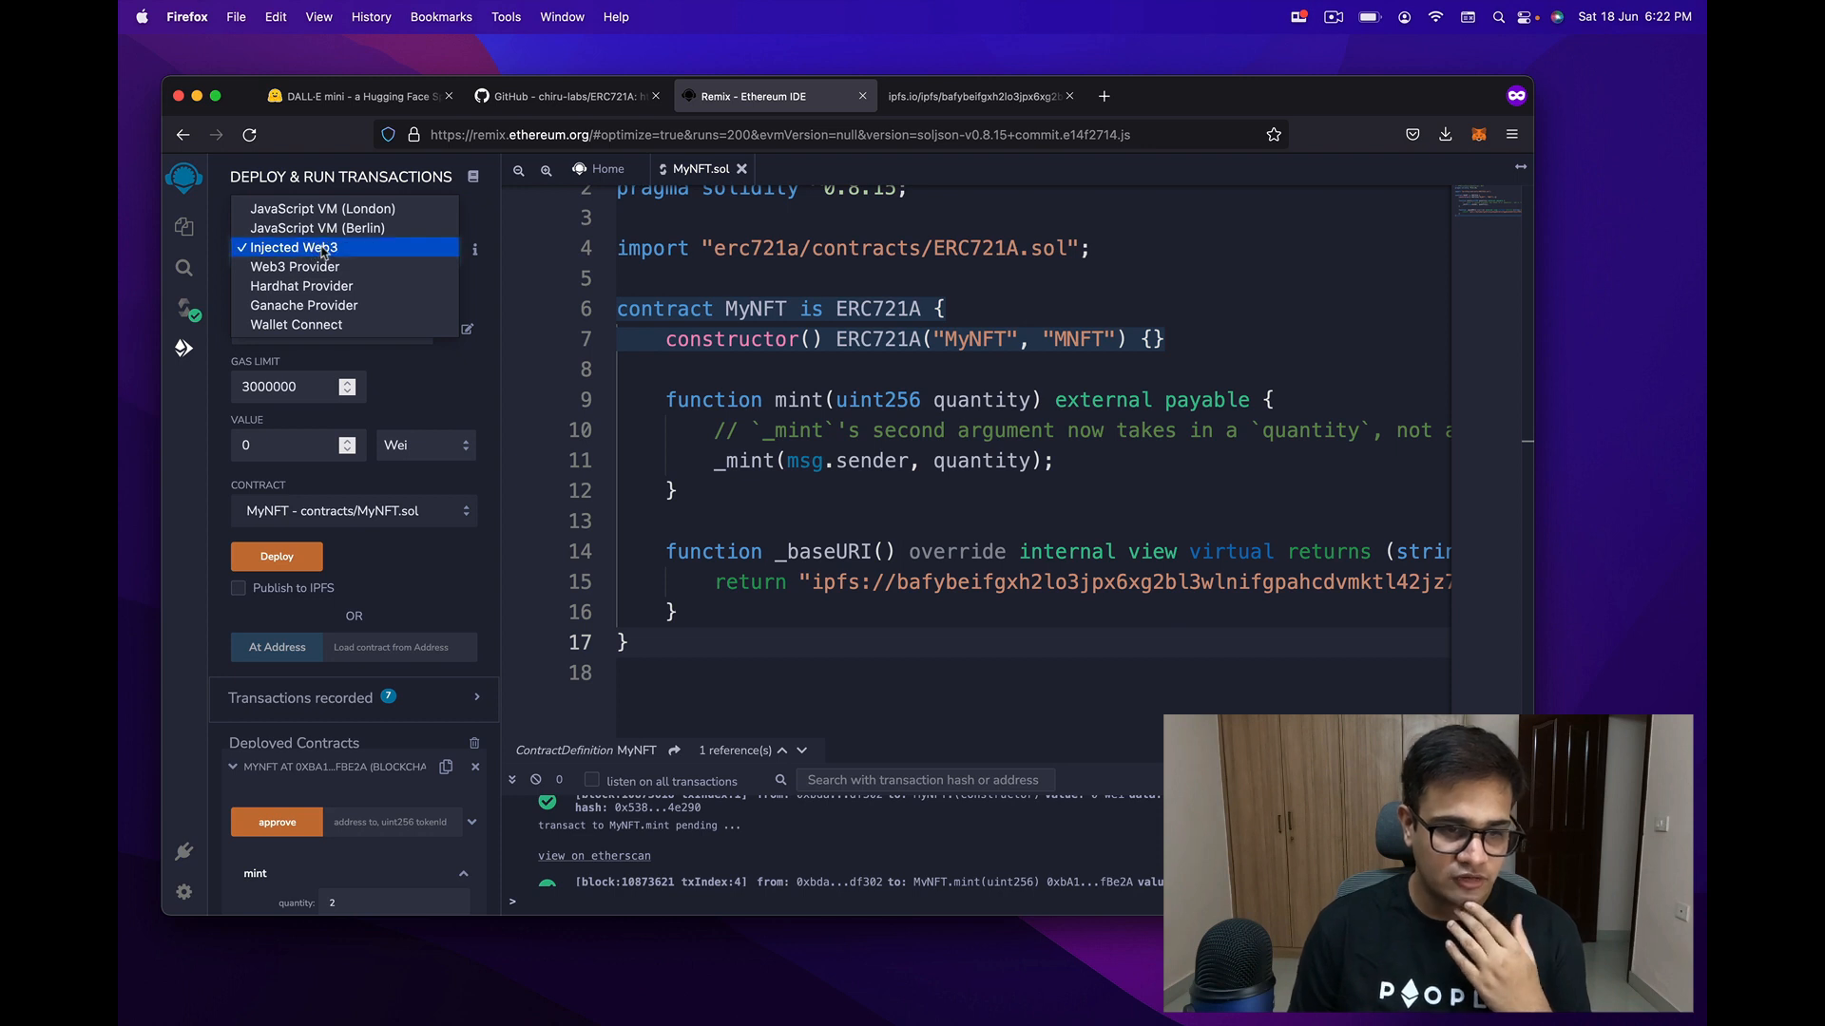
pyautogui.click(325, 251)
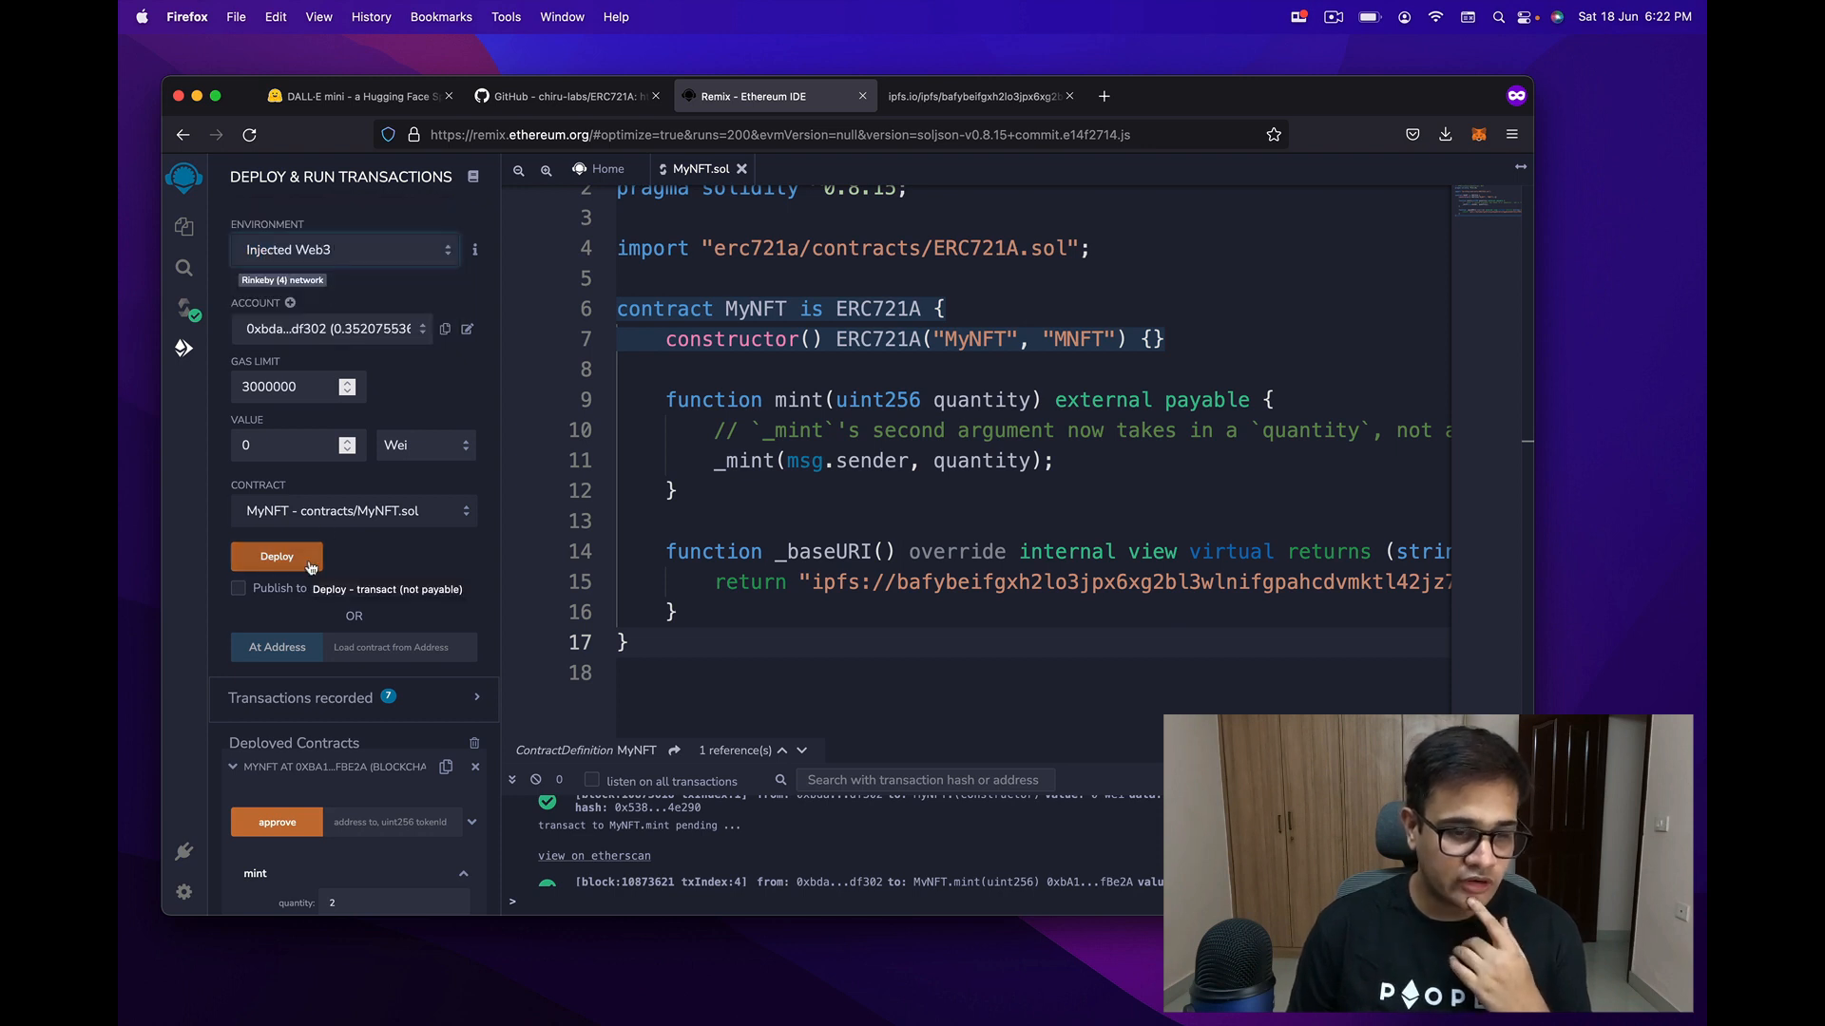
pyautogui.click(309, 563)
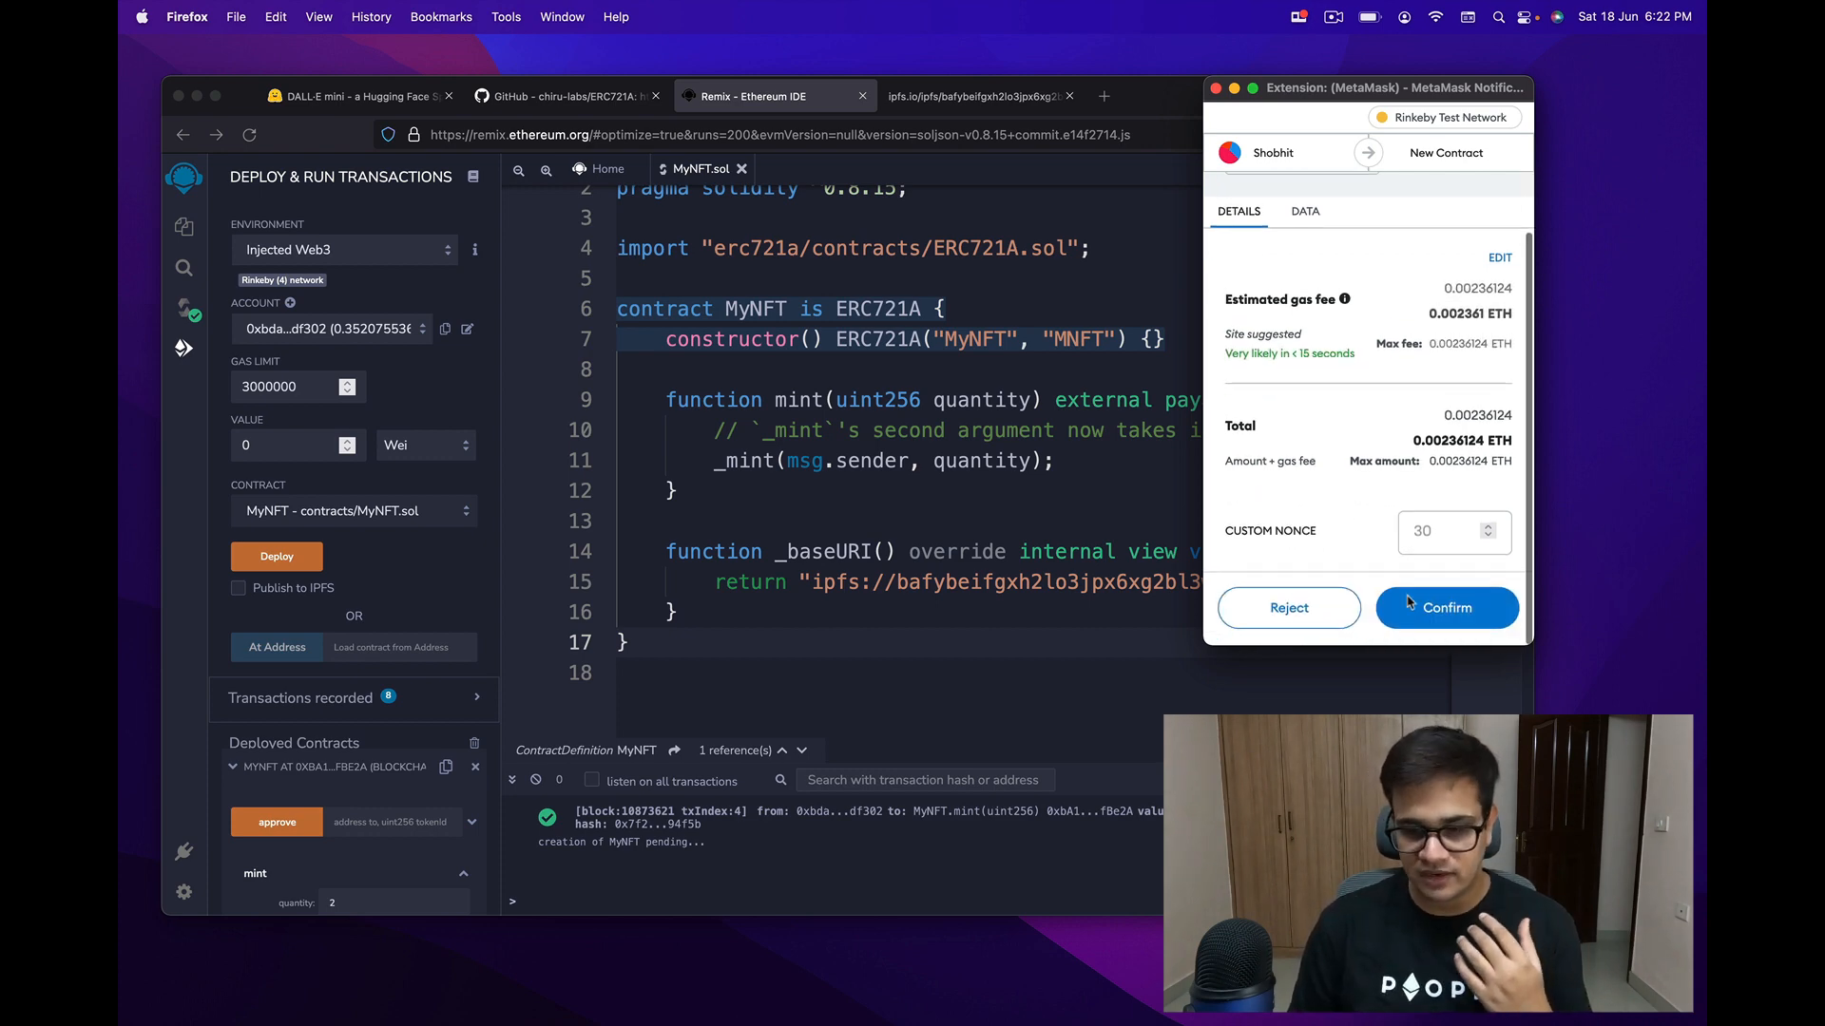
pyautogui.click(1445, 616)
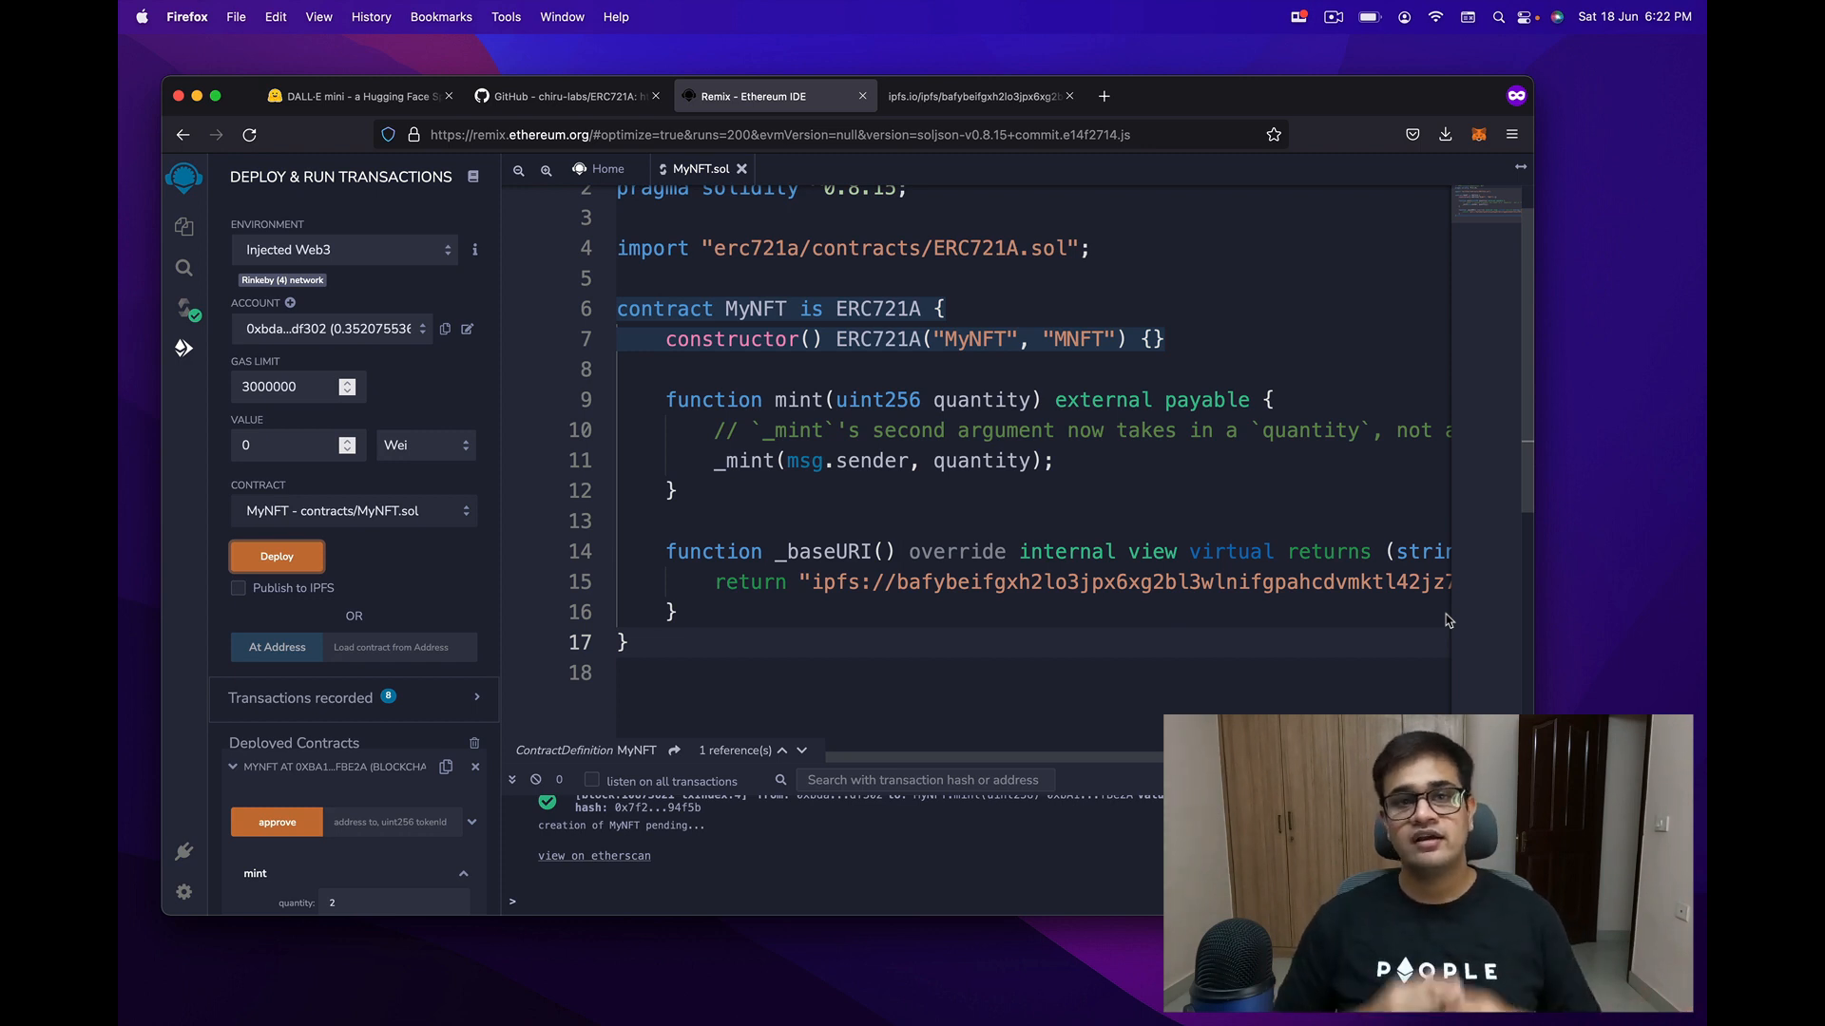
pyautogui.scroll(-5, 325, 471)
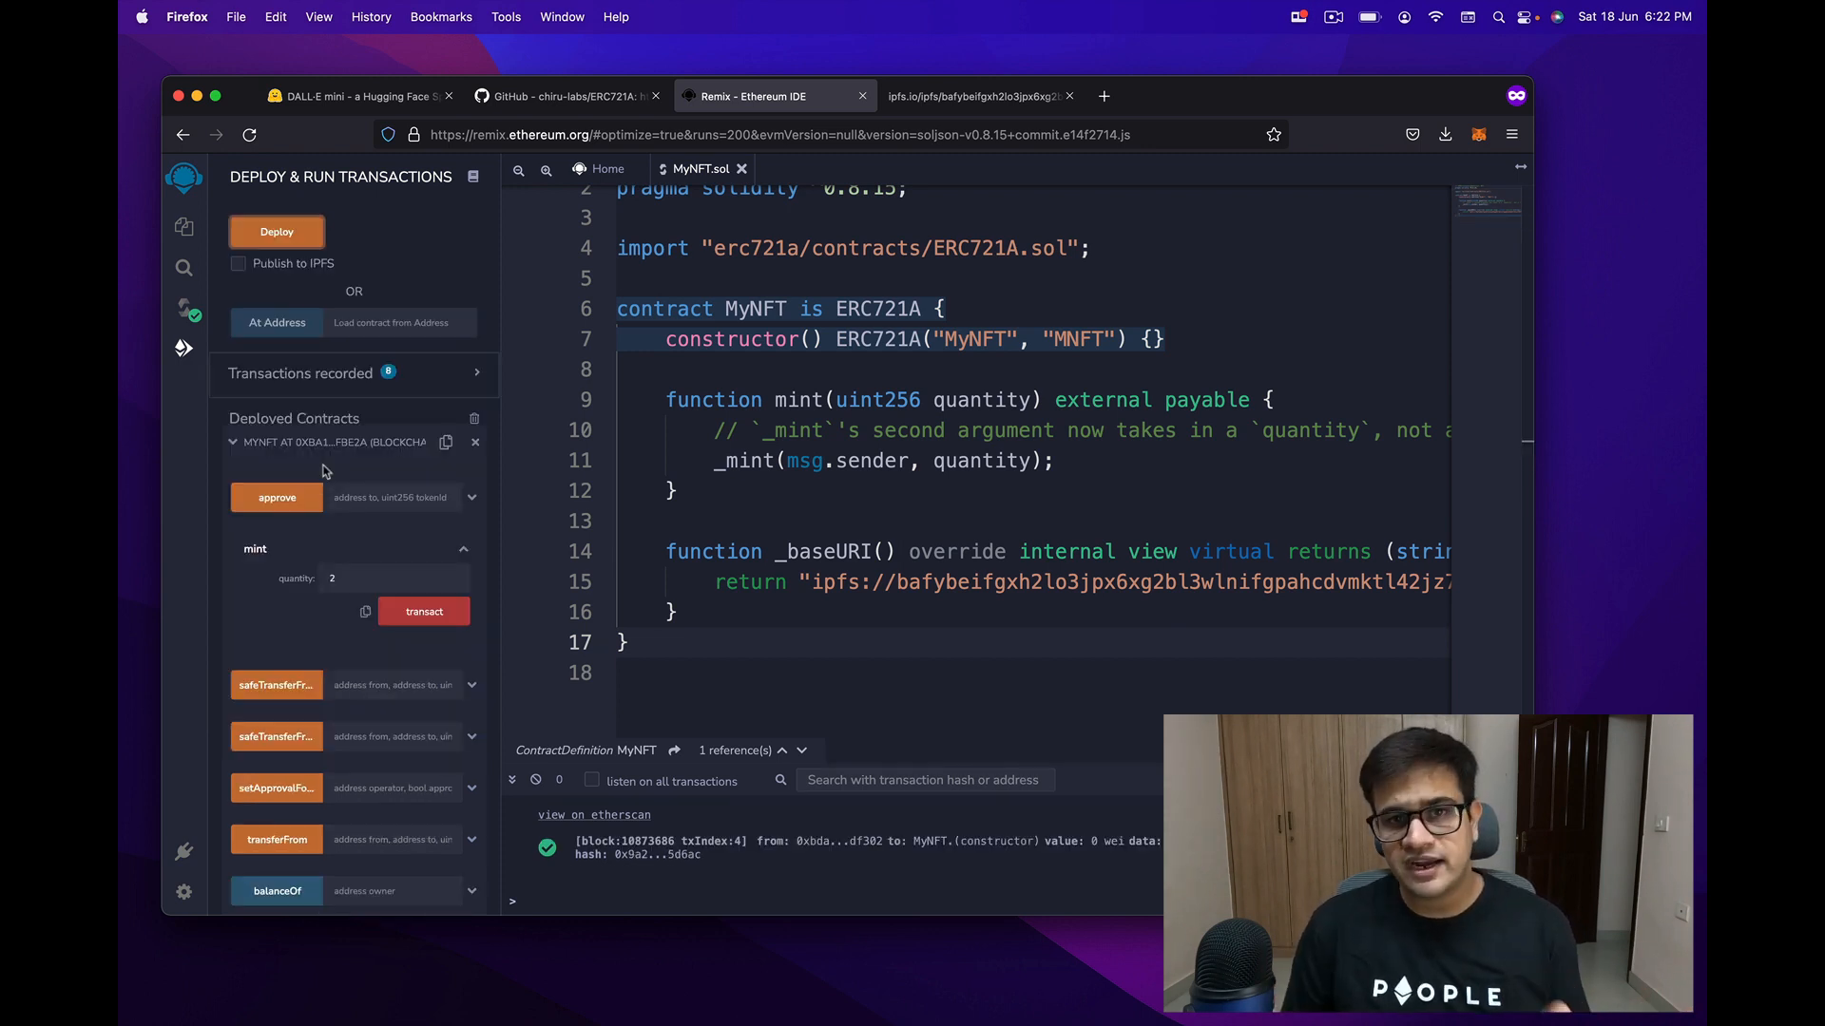
pyautogui.scroll(-3, 281, 460)
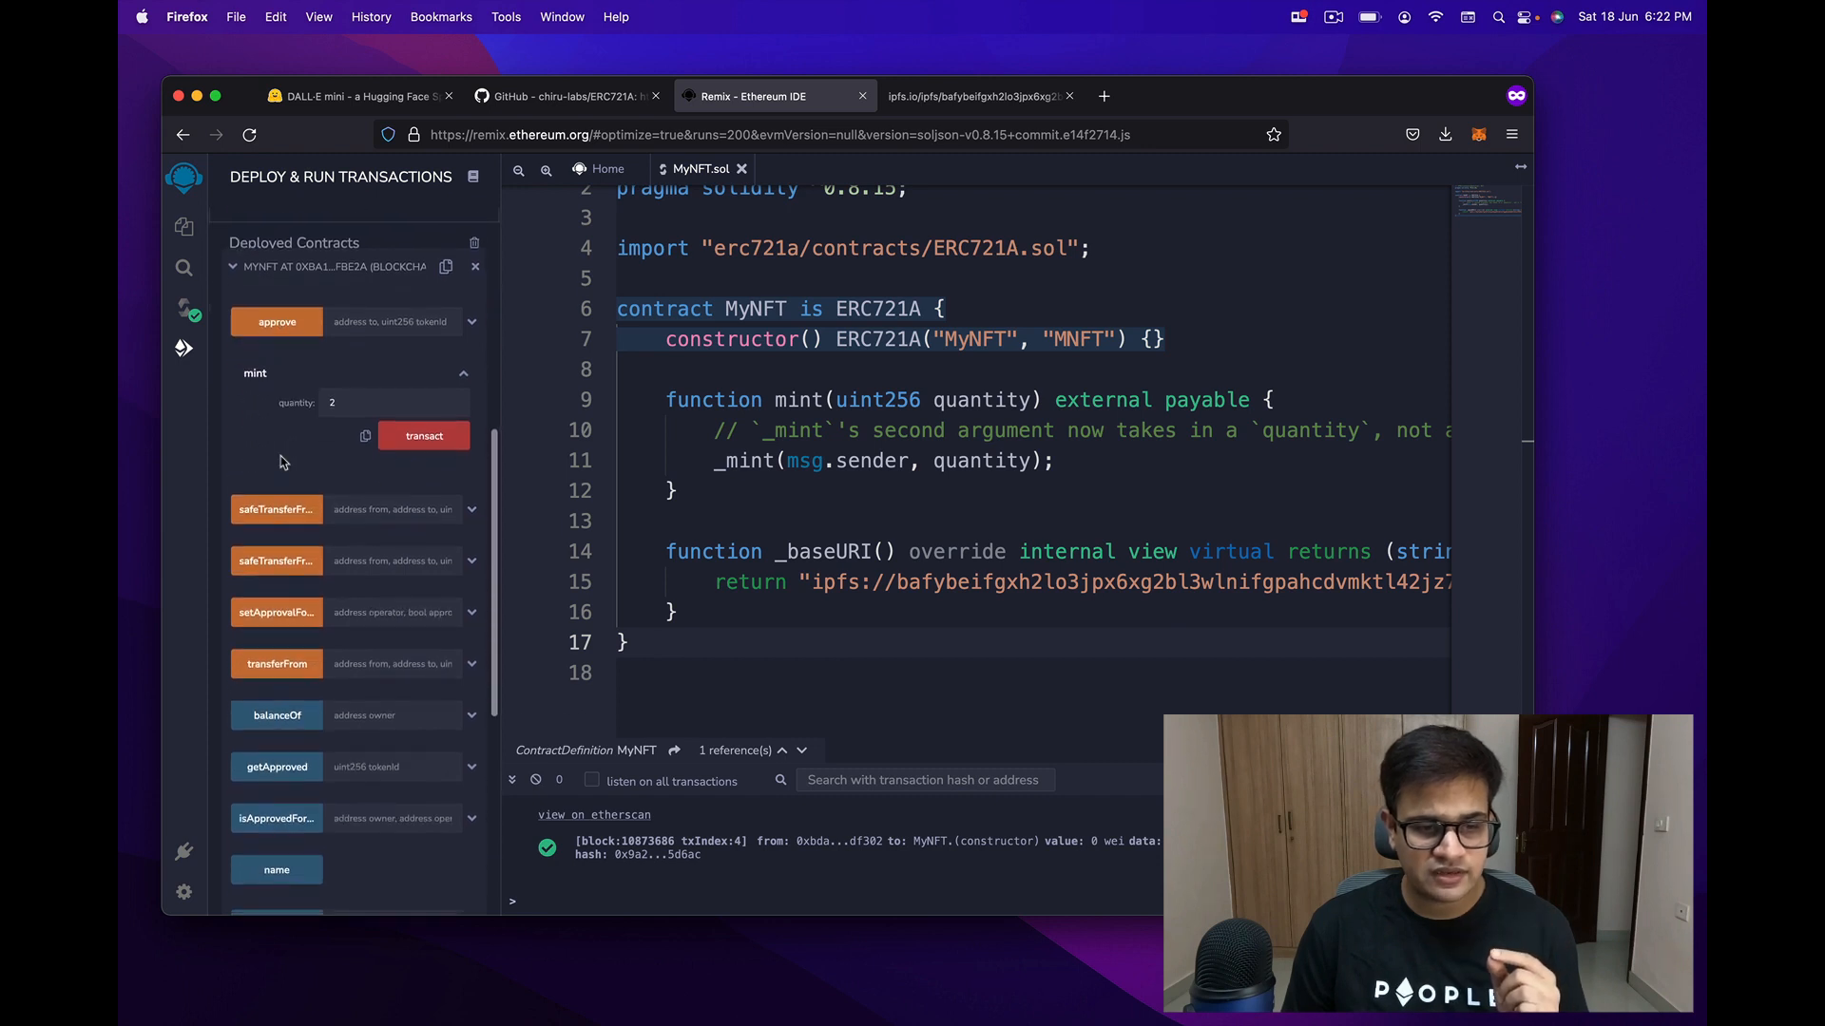
pyautogui.scroll(-2, 280, 461)
pyautogui.scroll(-5, 282, 461)
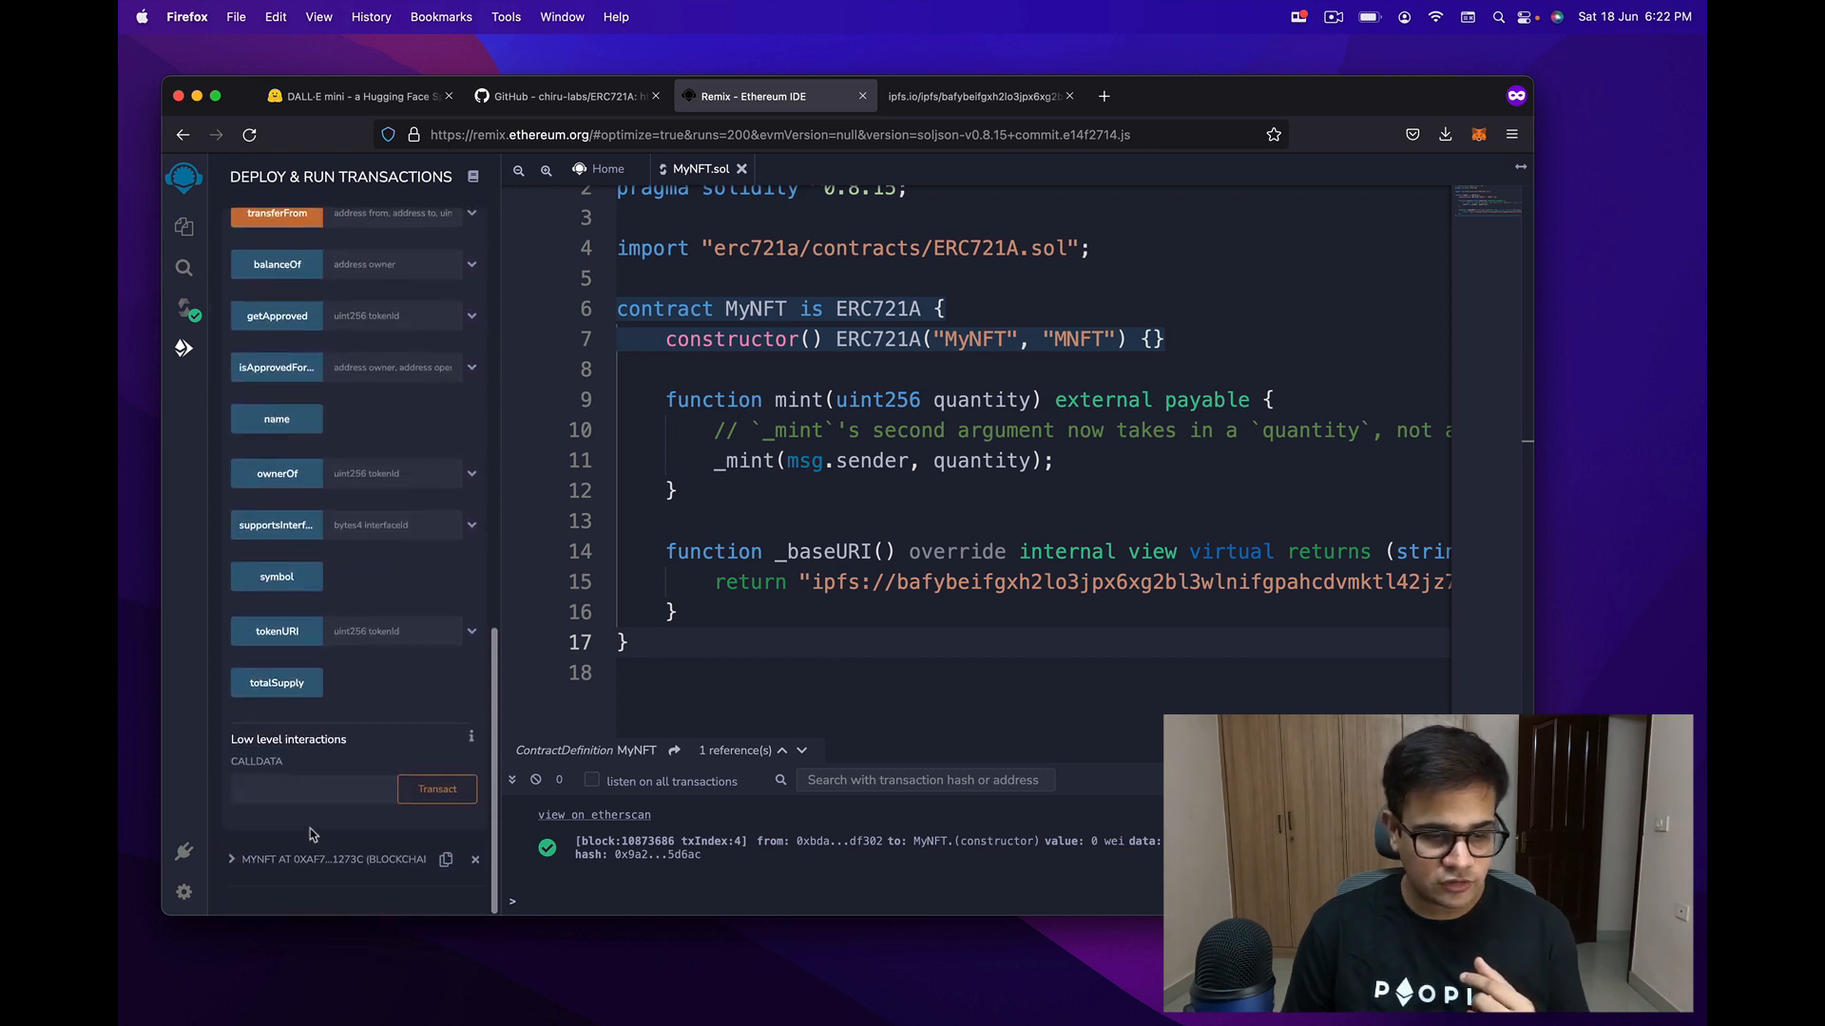
# Step: Expand the deployed MyNFT instance and send mint with quantity 27, confirming in MetaMask
pyautogui.click(233, 865)
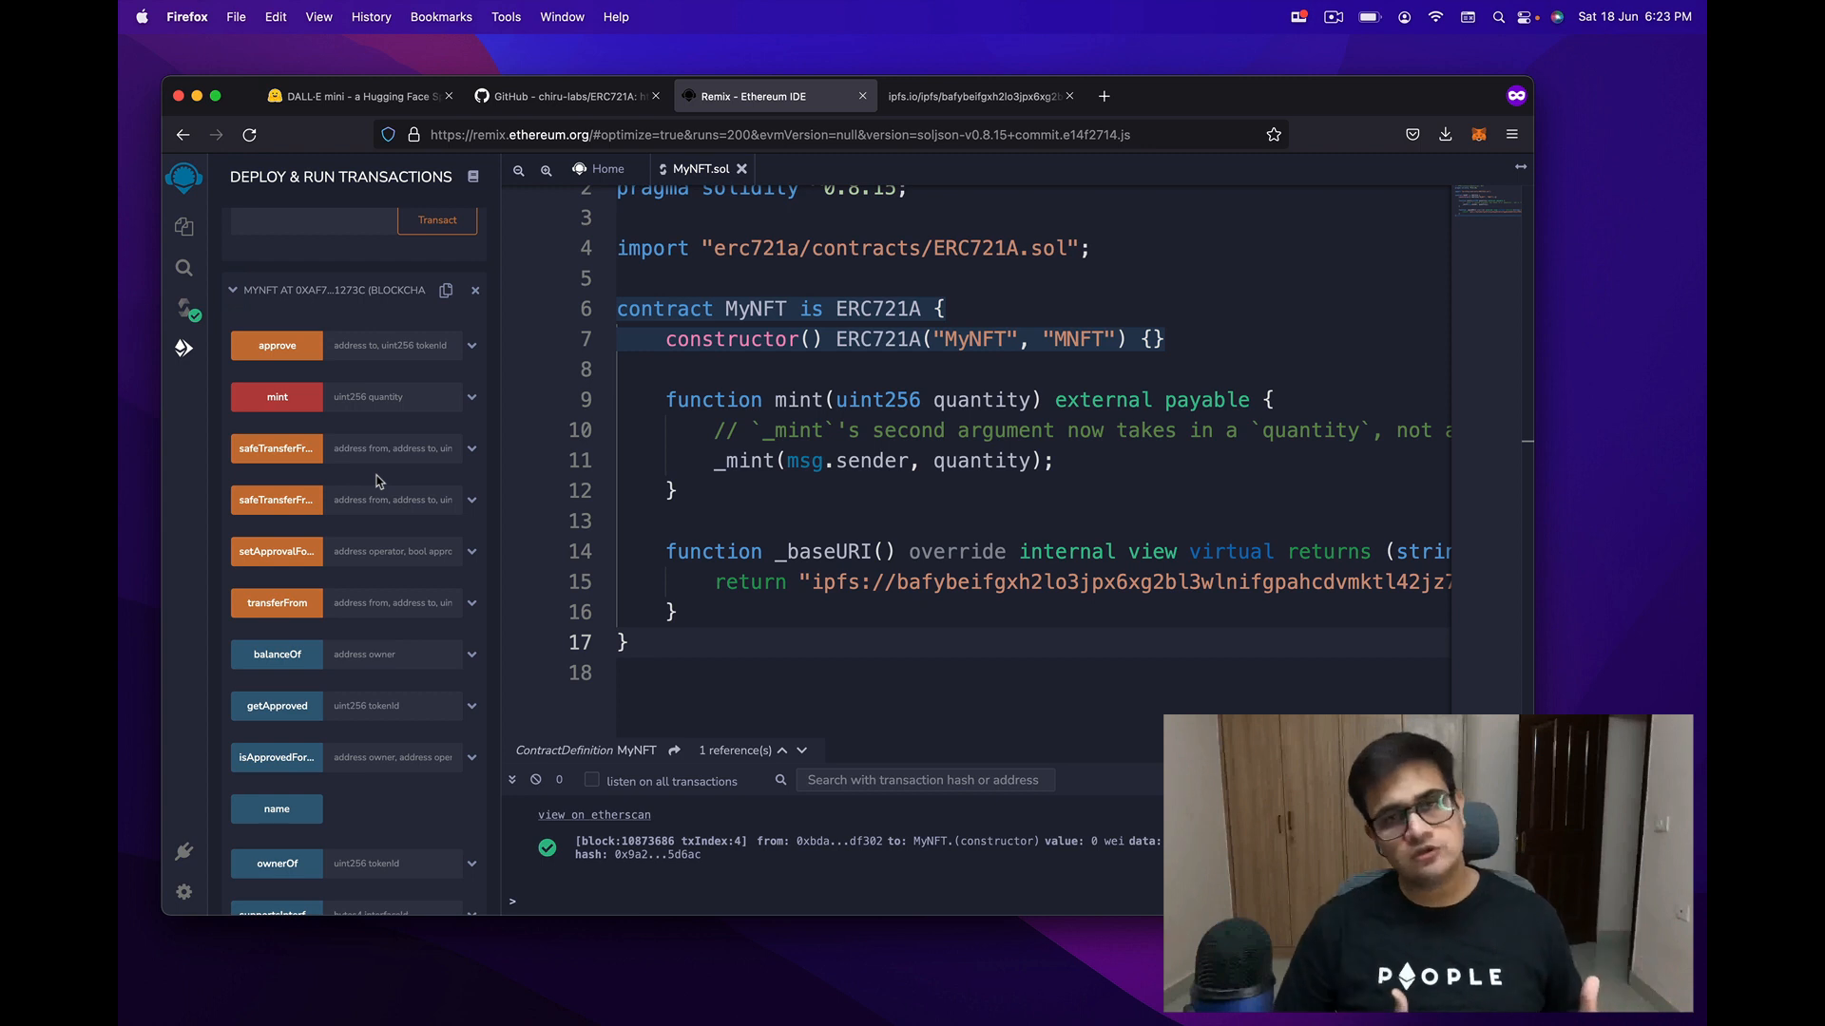
pyautogui.click(472, 398)
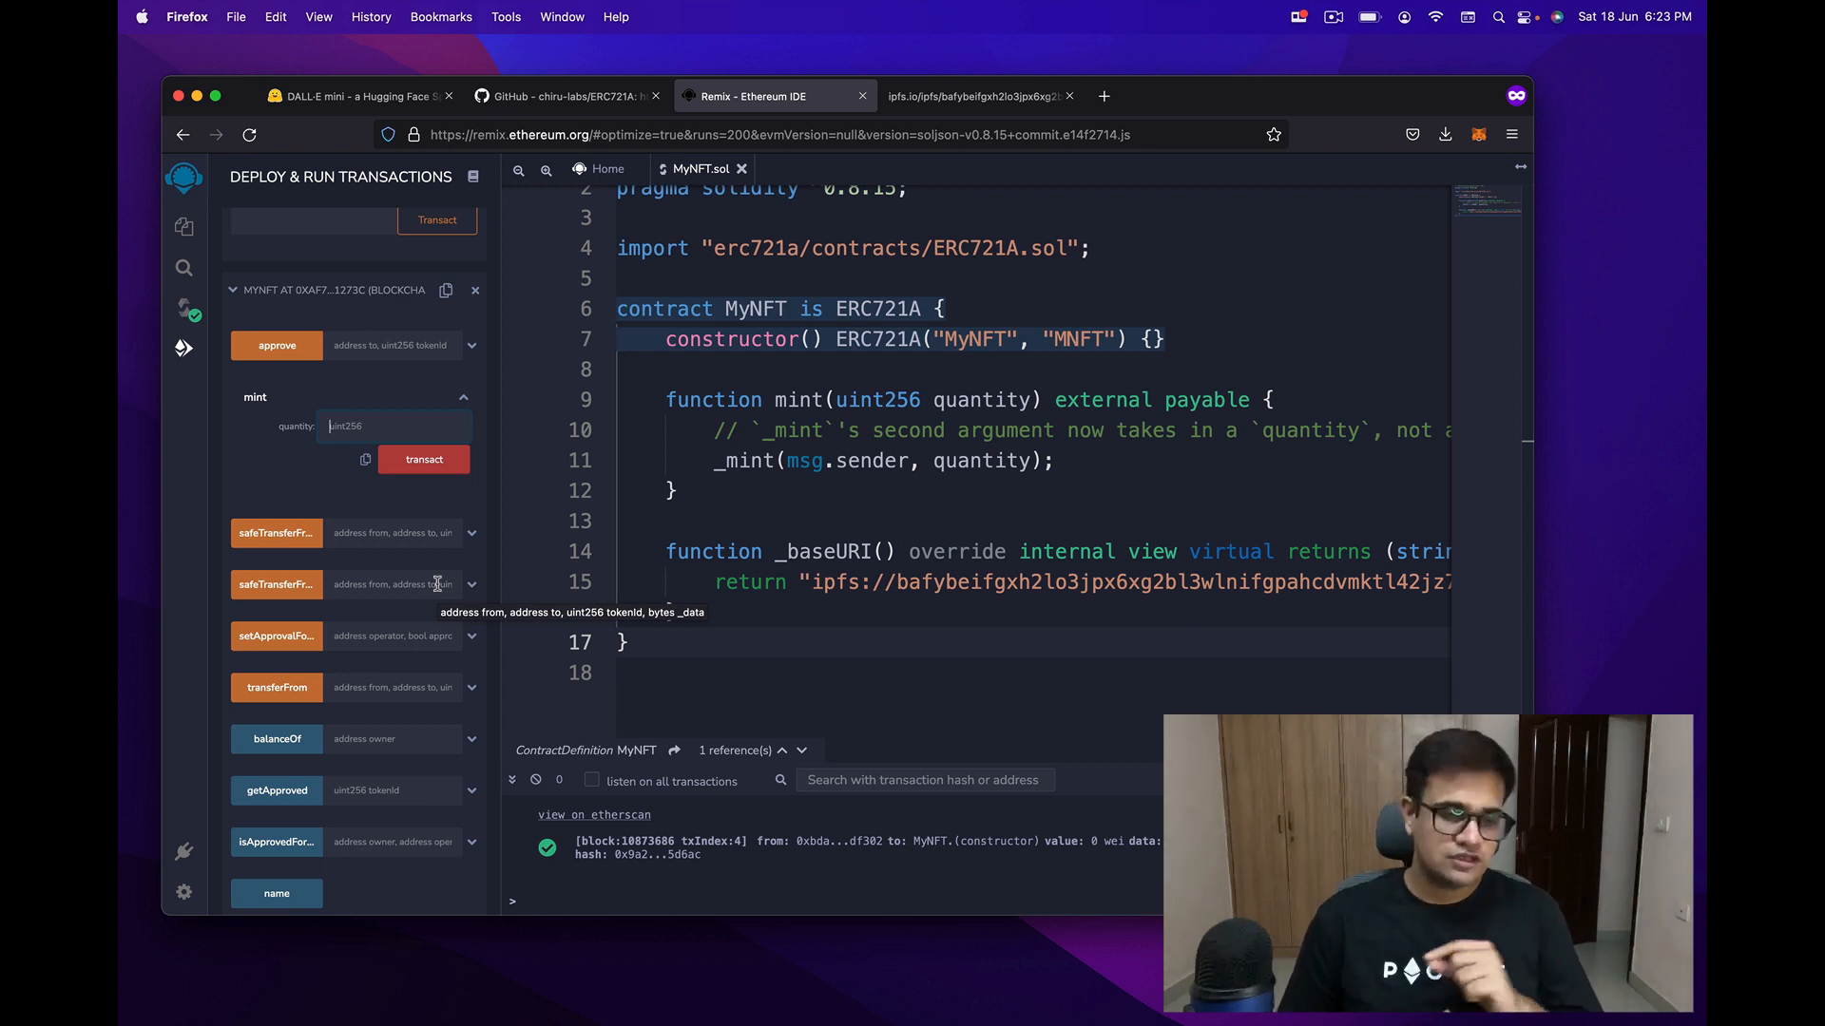
pyautogui.write('27')
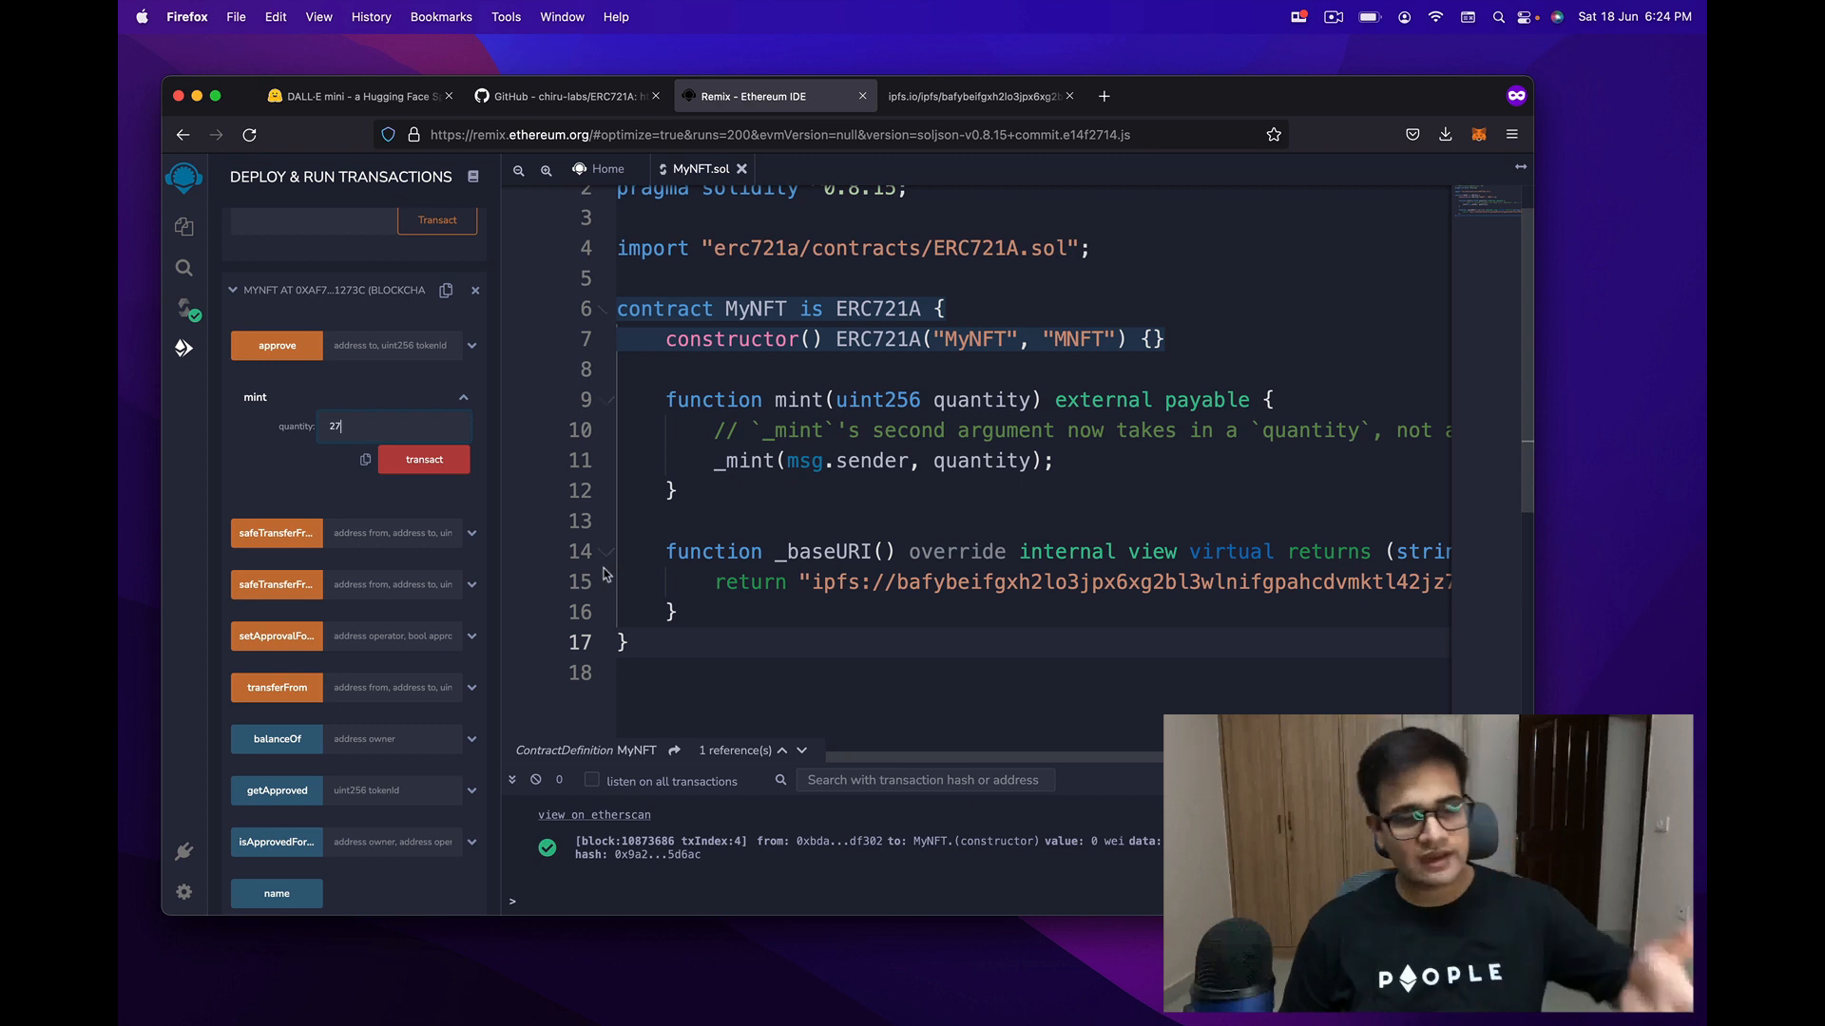
pyautogui.click(430, 464)
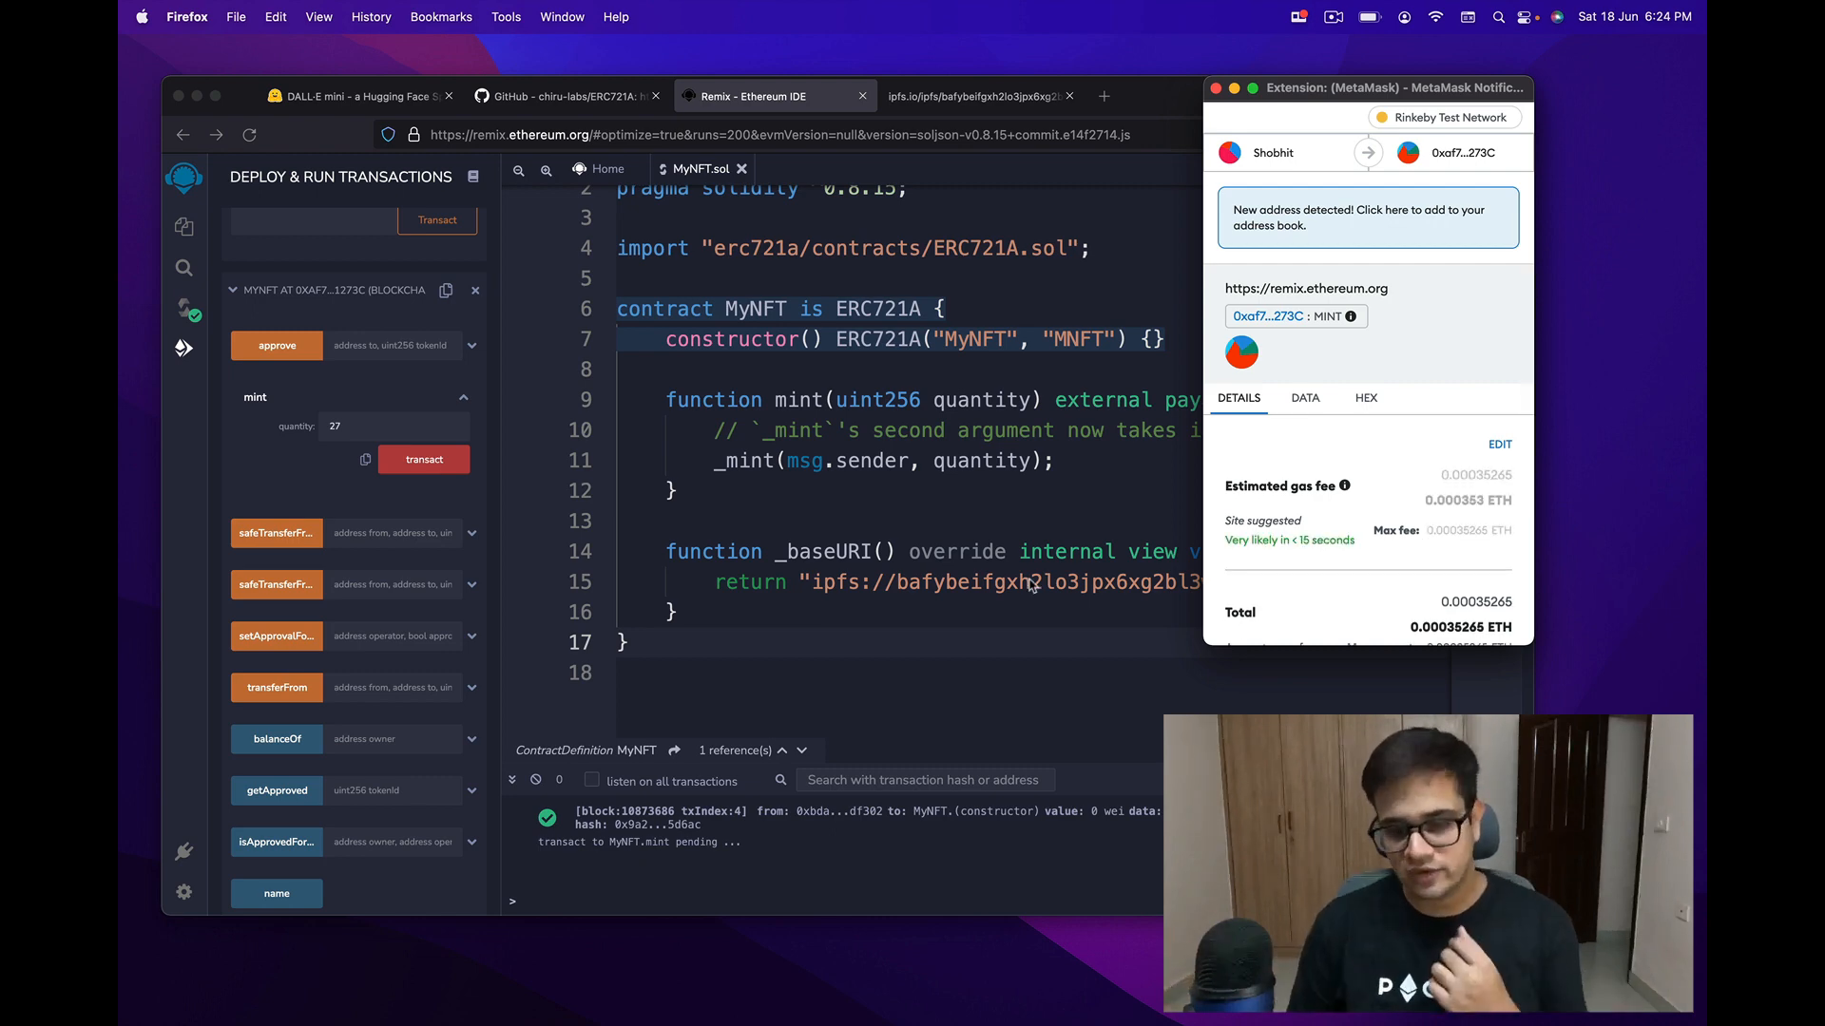
pyautogui.scroll(-3, 1369, 542)
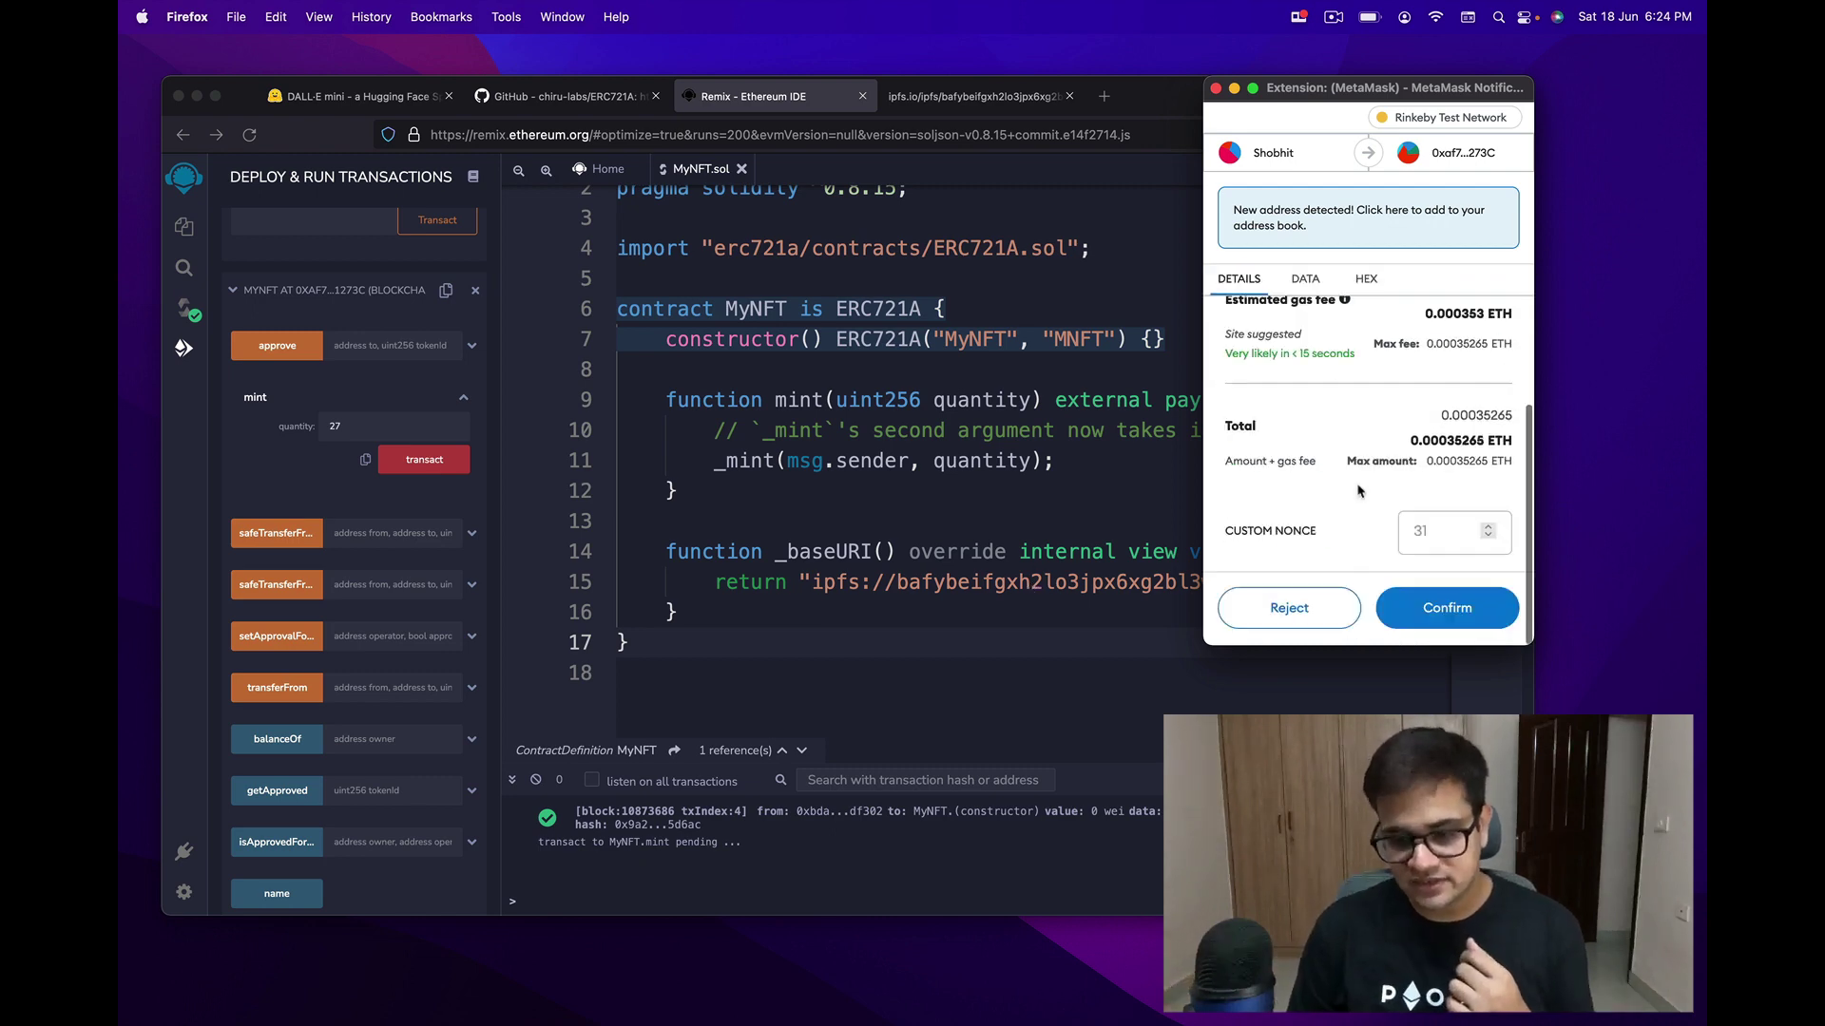
pyautogui.click(1435, 614)
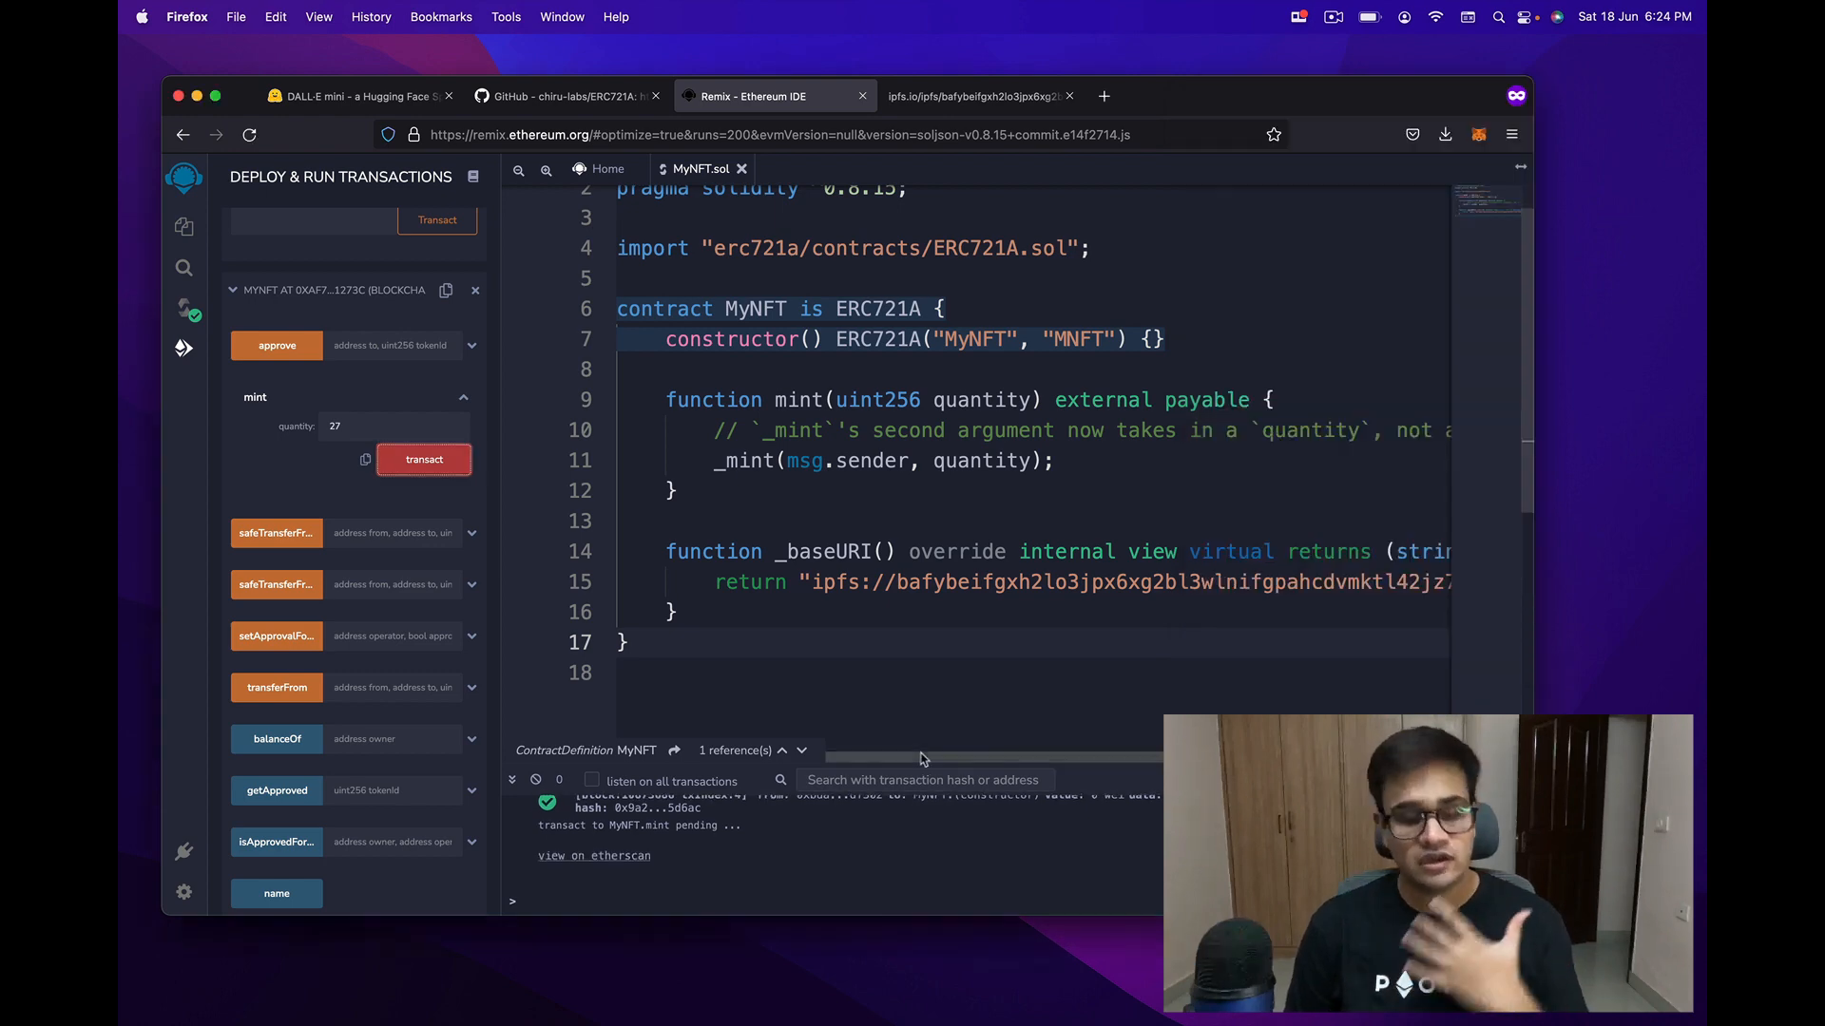
# Step: View the mint transaction on Etherscan from the Remix terminal link
pyautogui.click(584, 858)
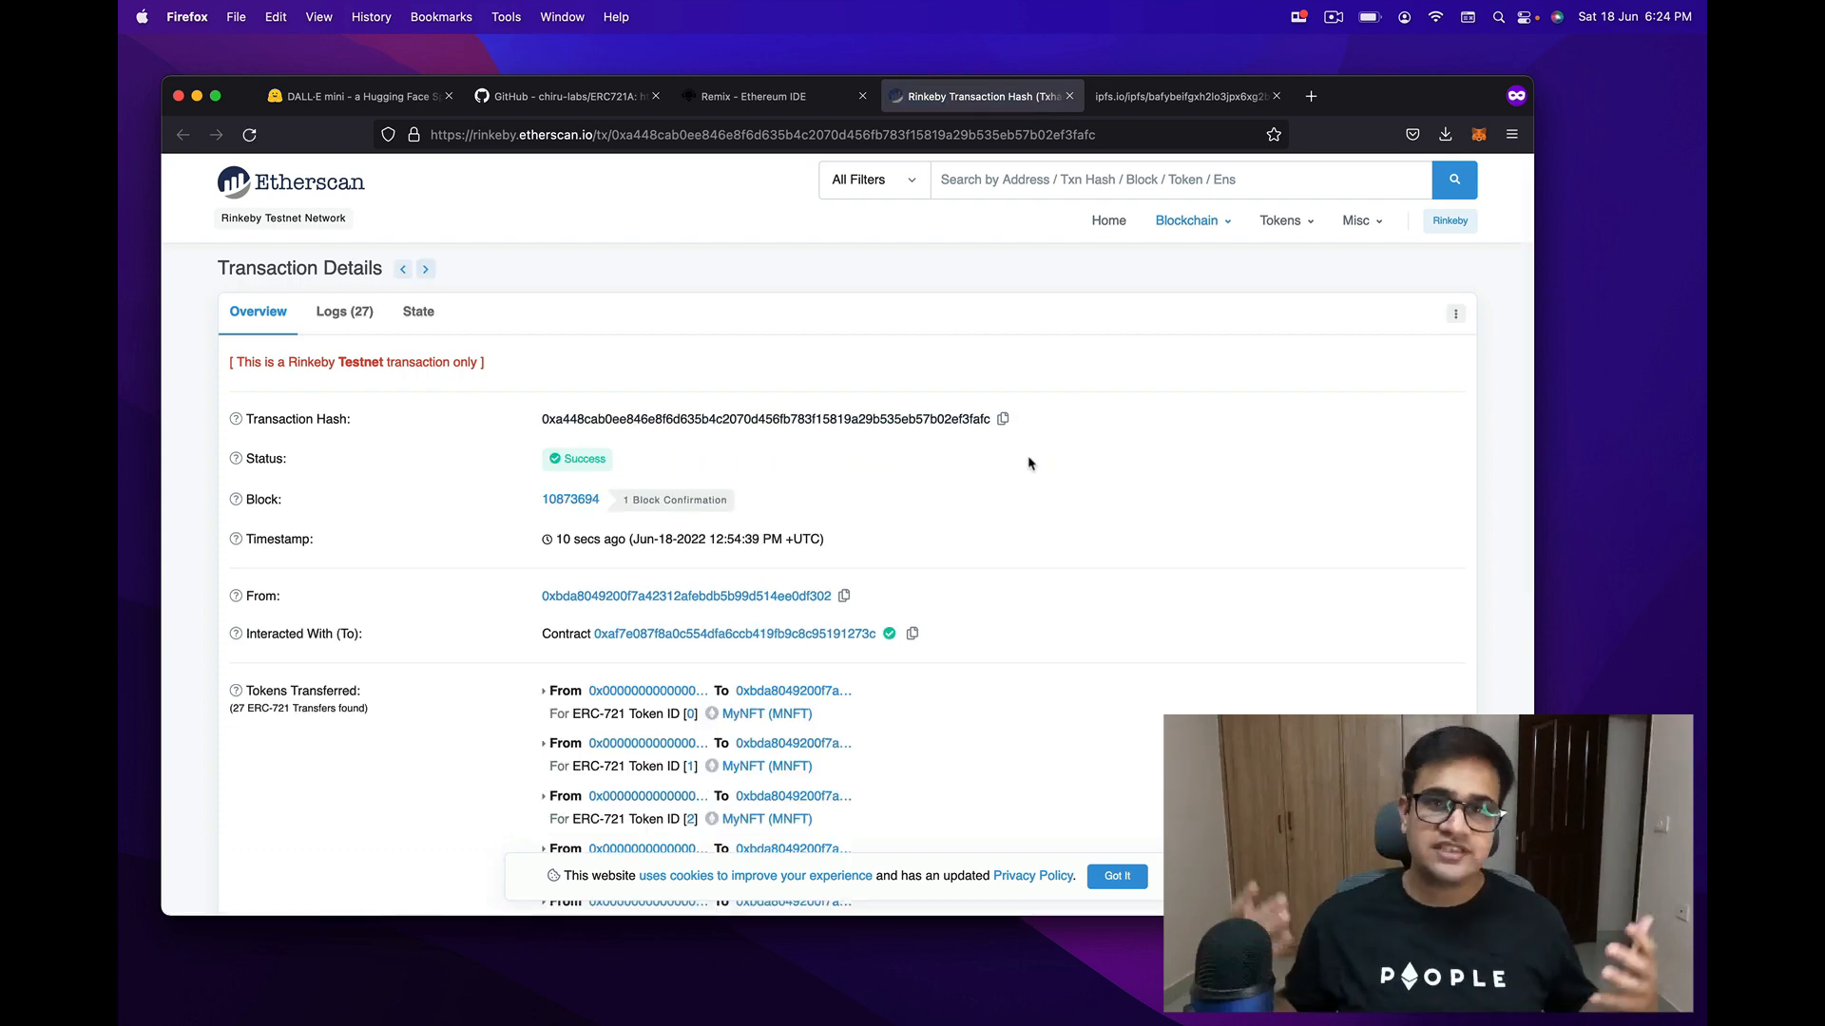
pyautogui.scroll(-3, 1028, 462)
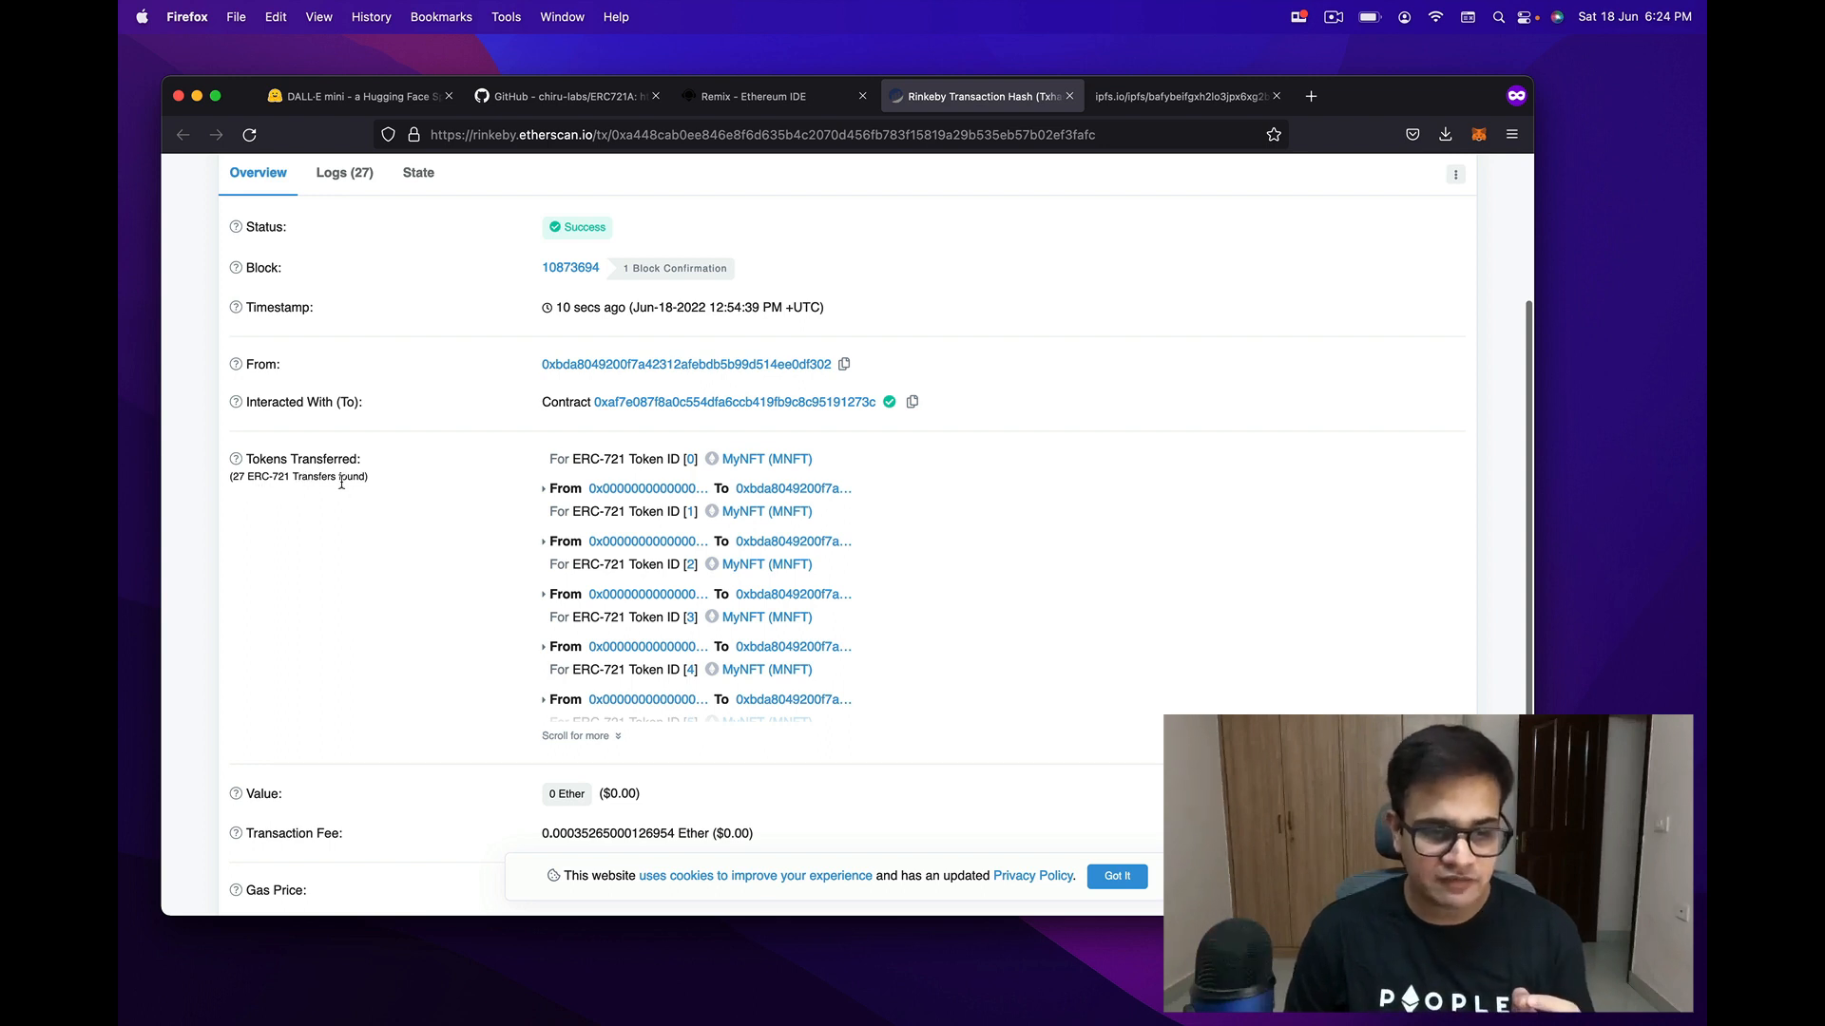
pyautogui.scroll(1, 858, 569)
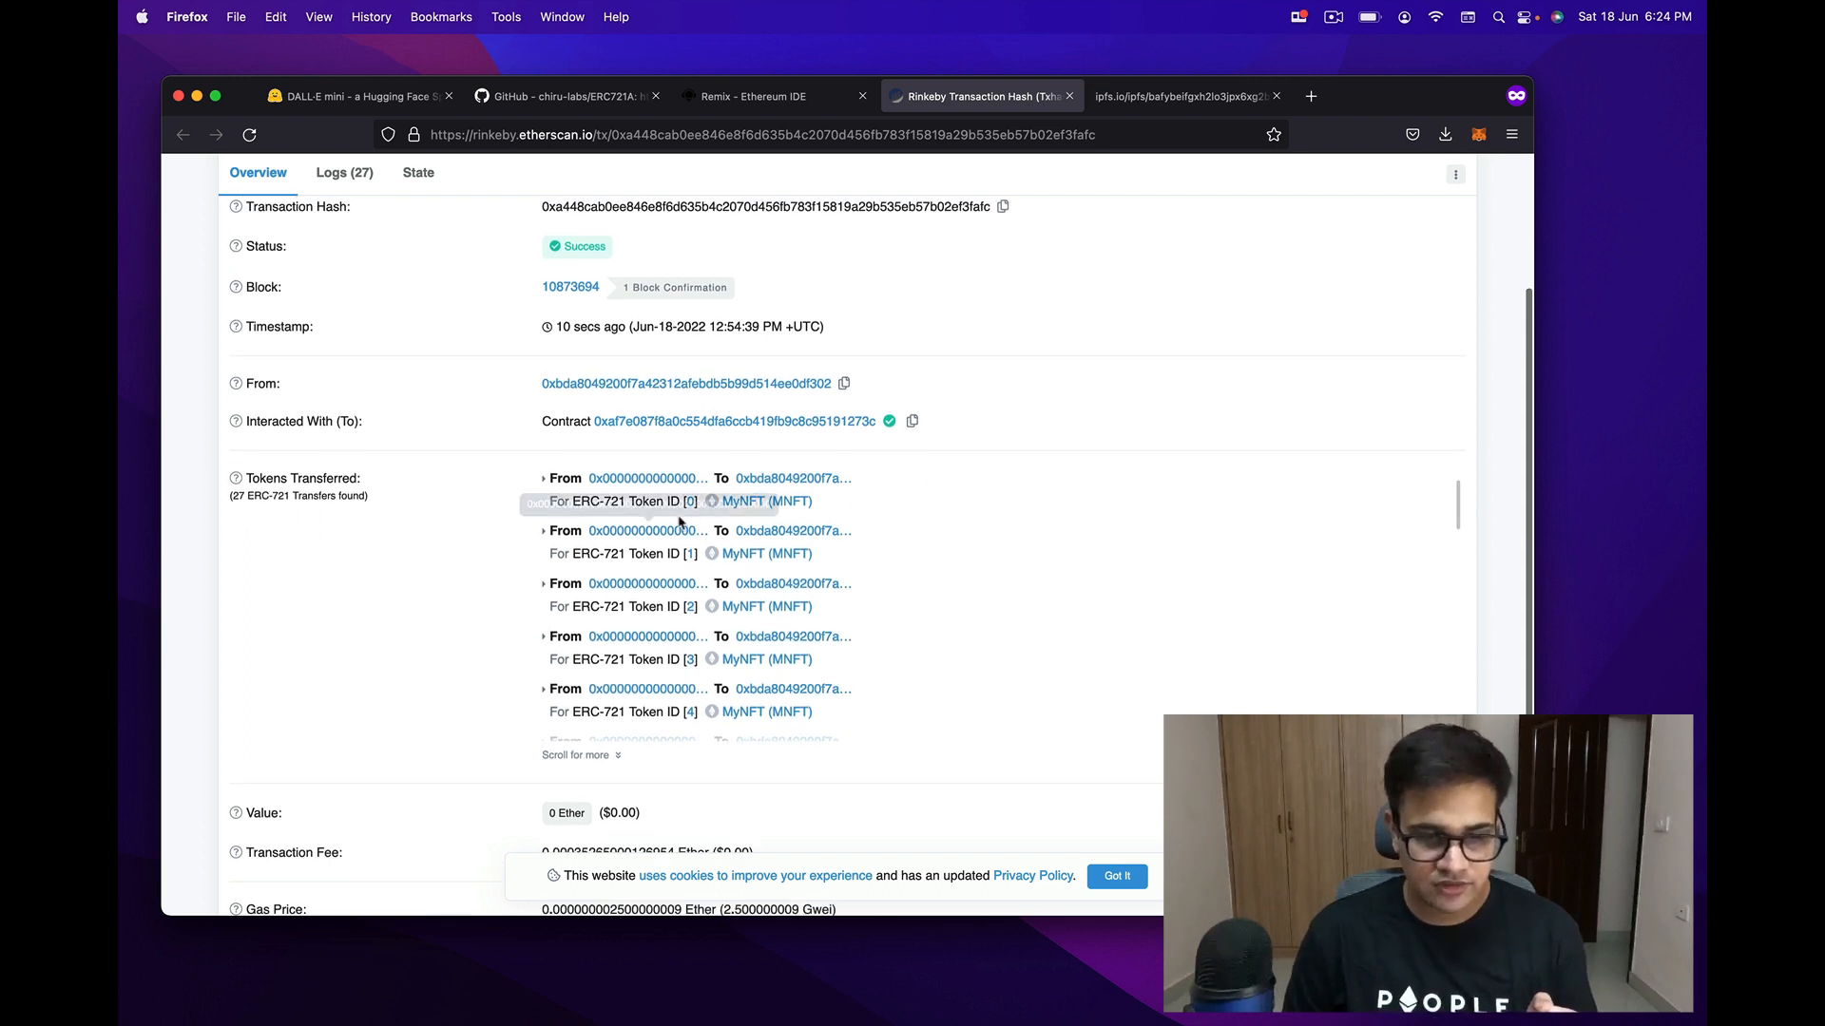
pyautogui.scroll(-5, 925, 610)
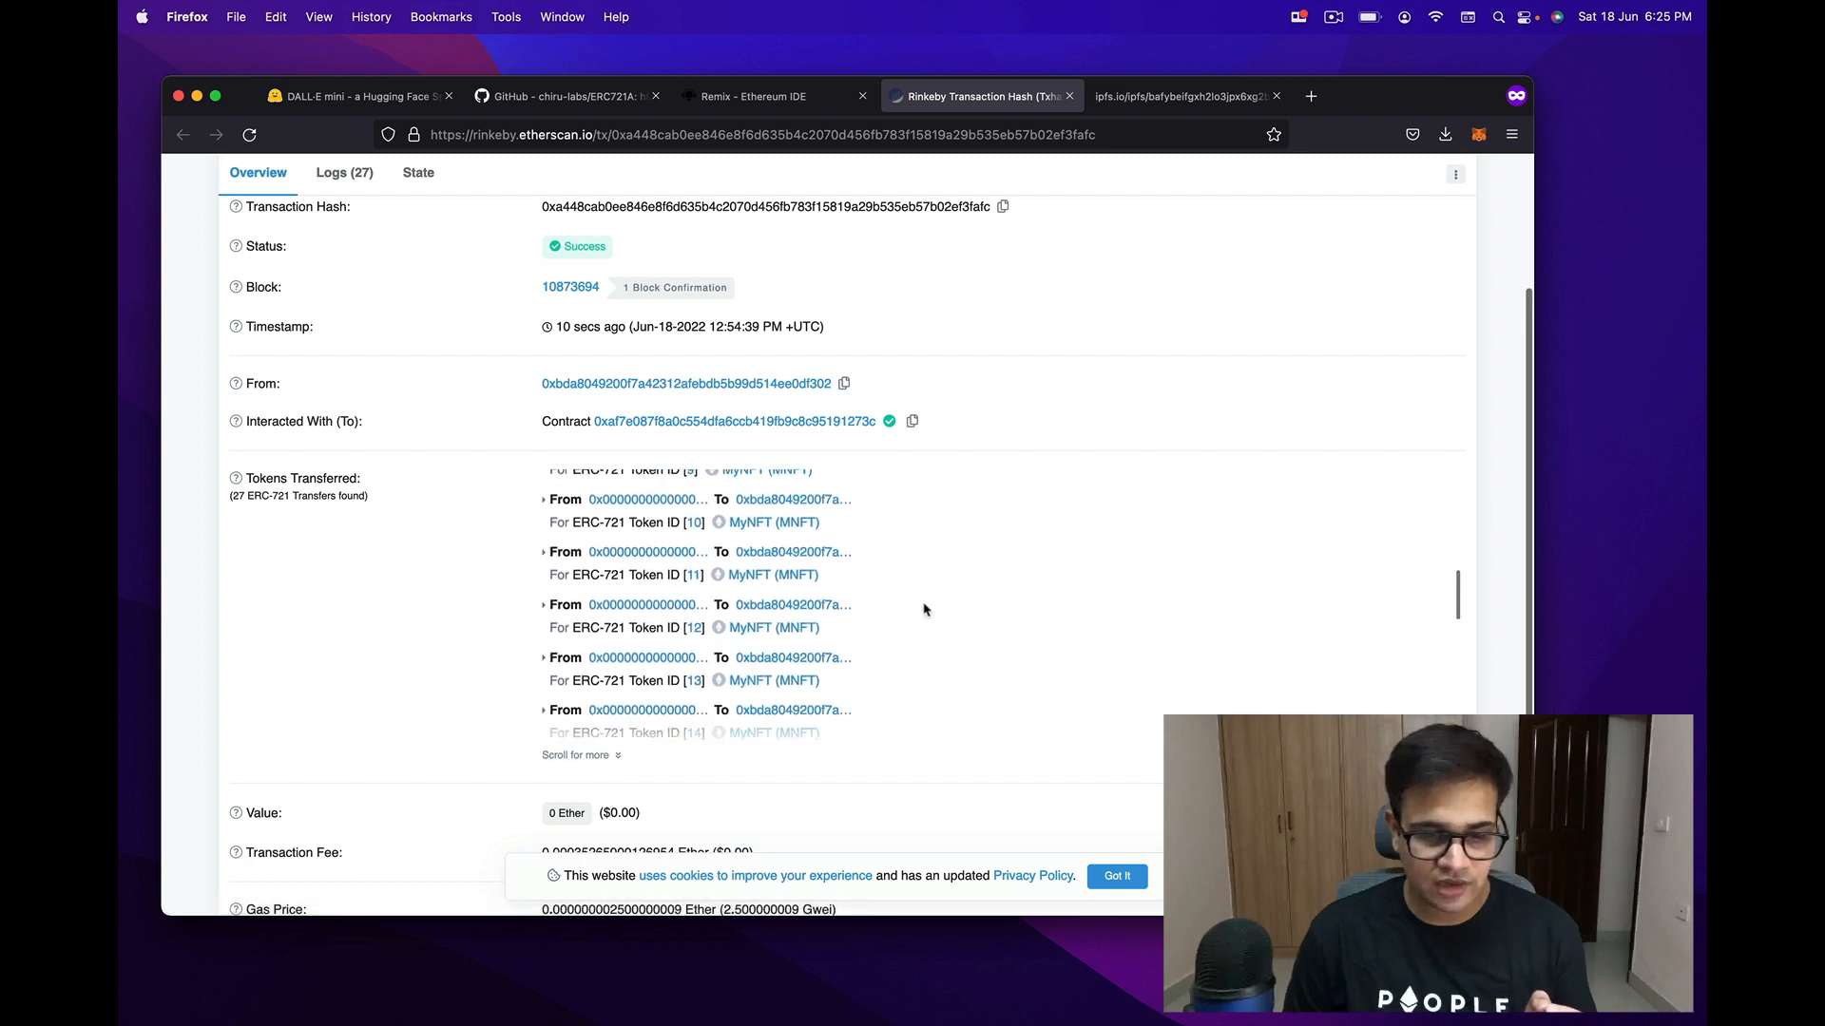
pyautogui.scroll(-5, 923, 611)
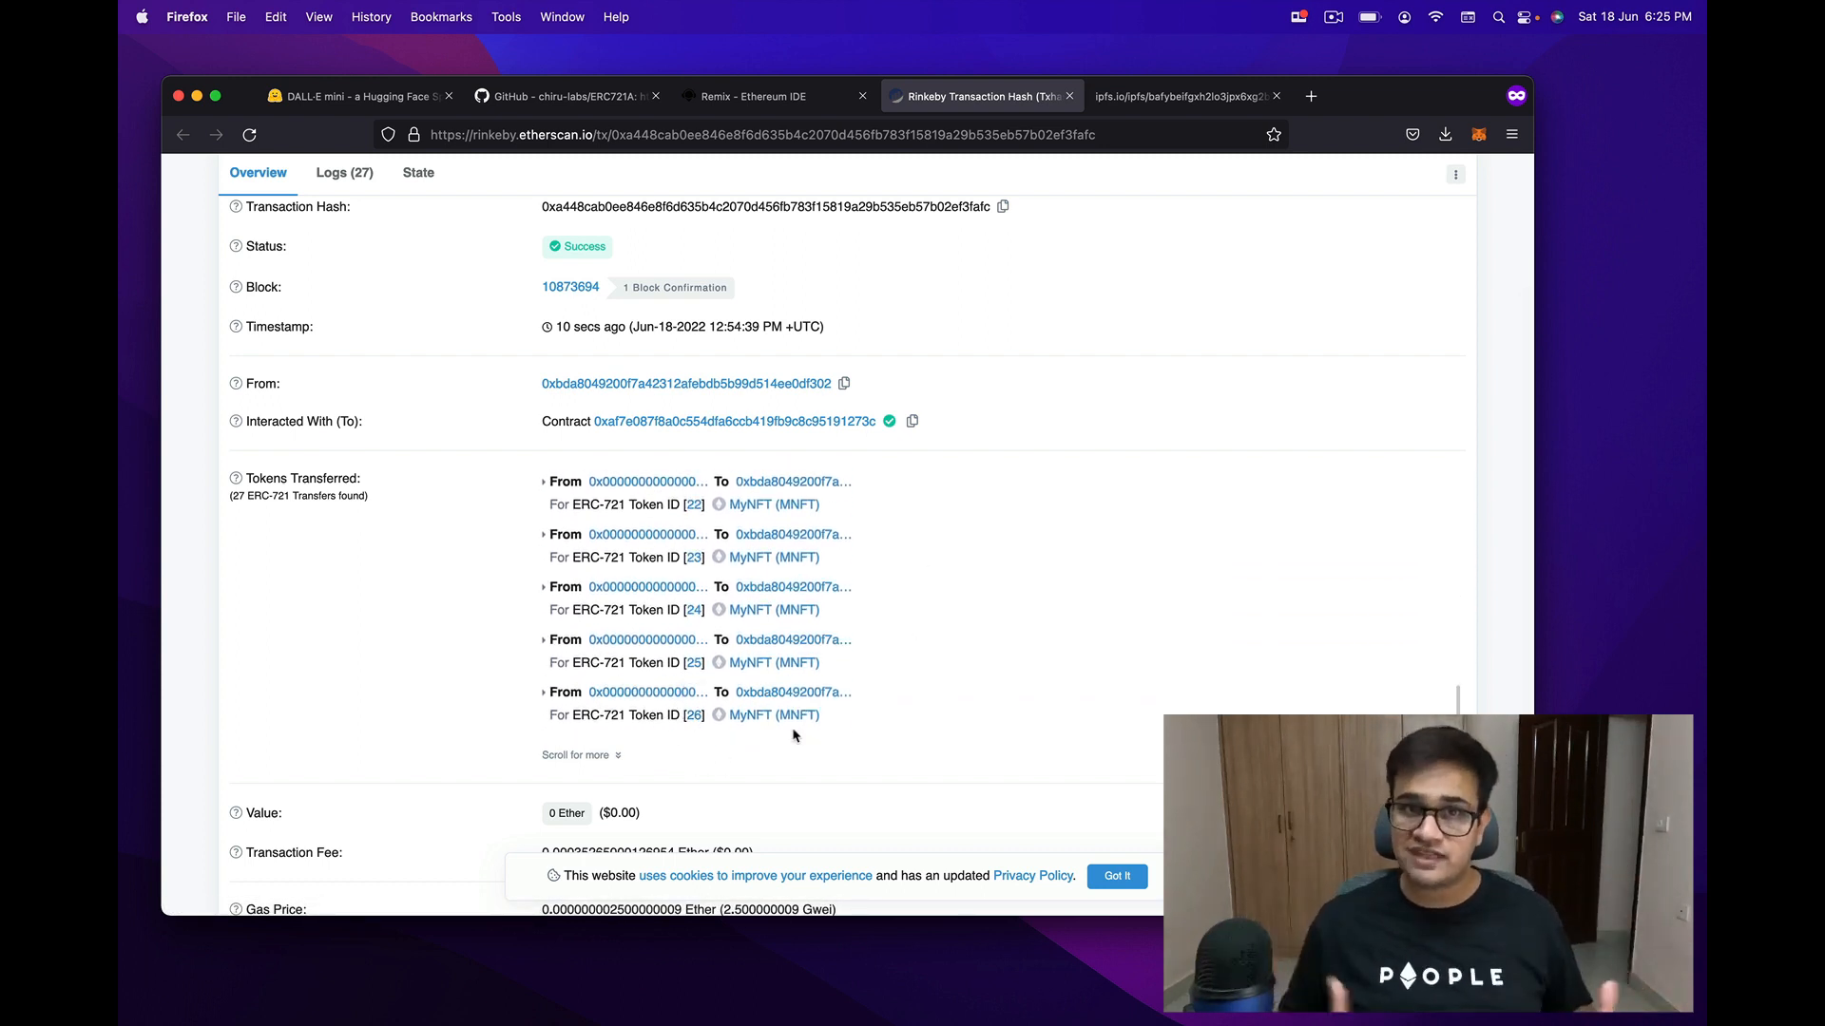
pyautogui.scroll(-3, 479, 693)
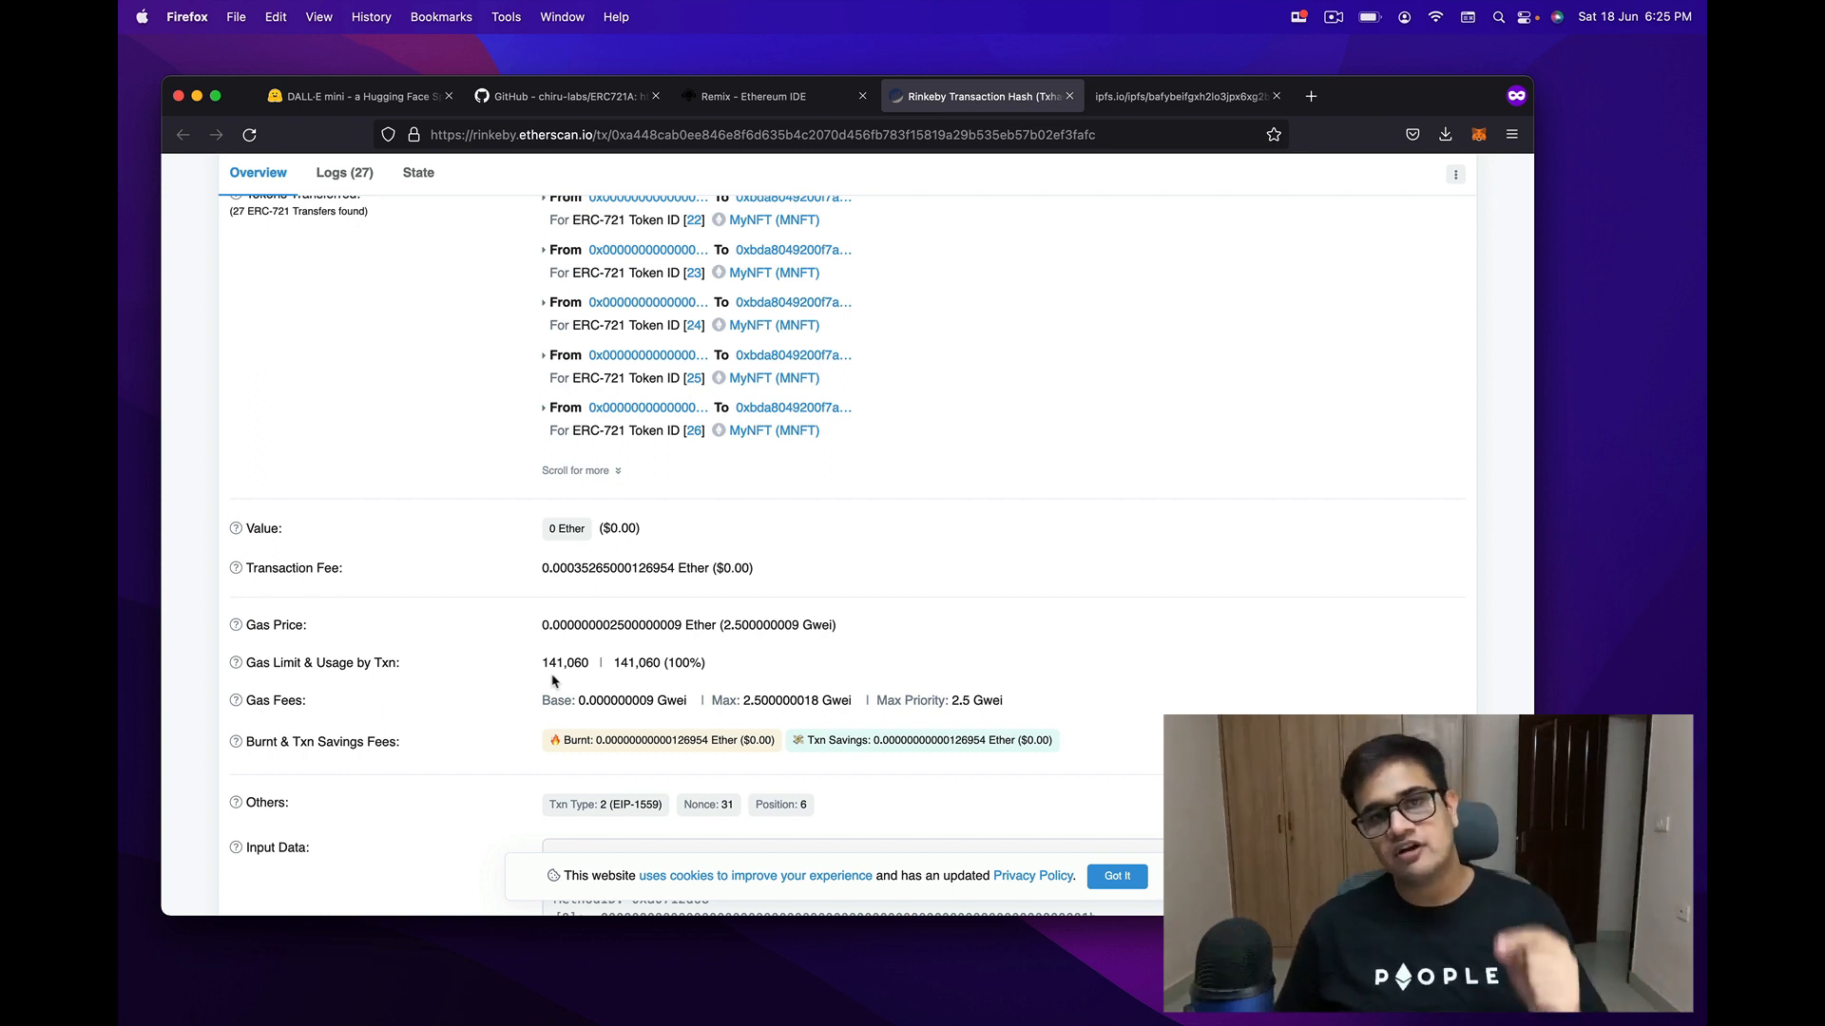
# Step: Load OpenSea testnets in a new private tab, go to owned NFTs, and view Token 5
pyautogui.press('super+t')
pyautogui.write('ope')
pyautogui.press('BackSpace')
pyautogui.press('BackSpace')
pyautogui.press('BackSpace')
pyautogui.write('te')
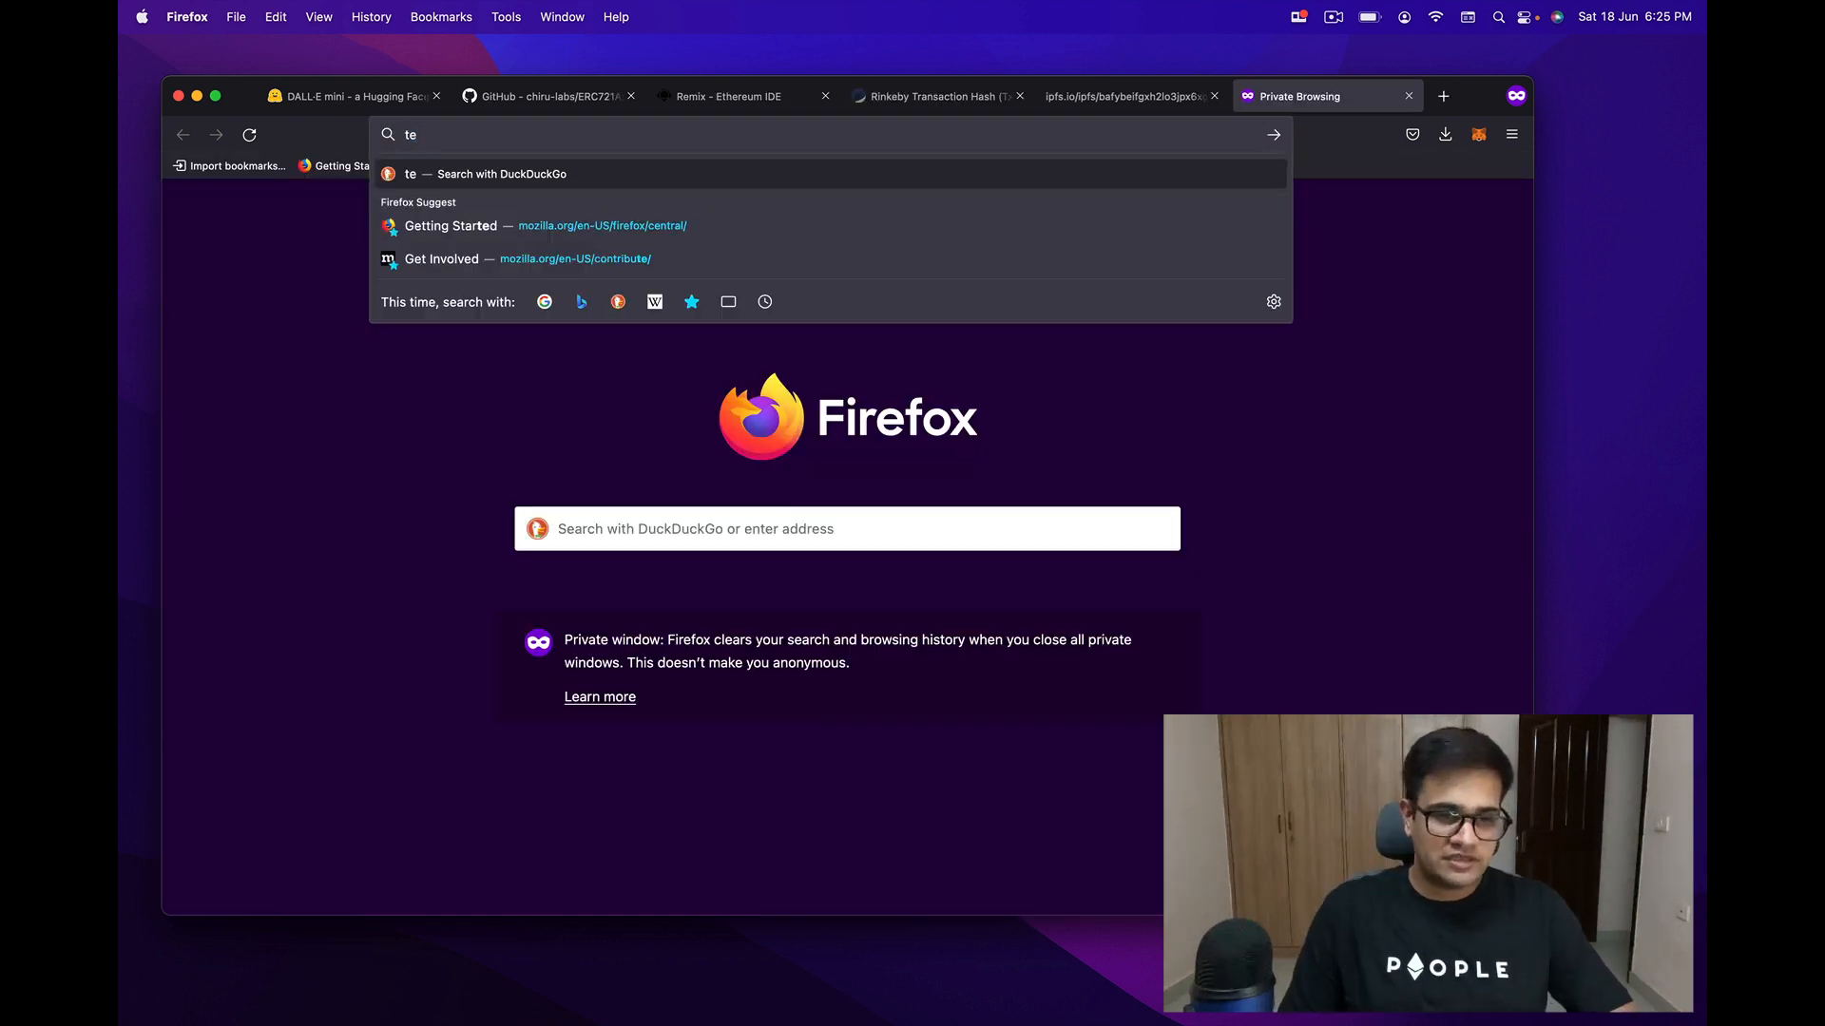
pyautogui.write('stnets.op')
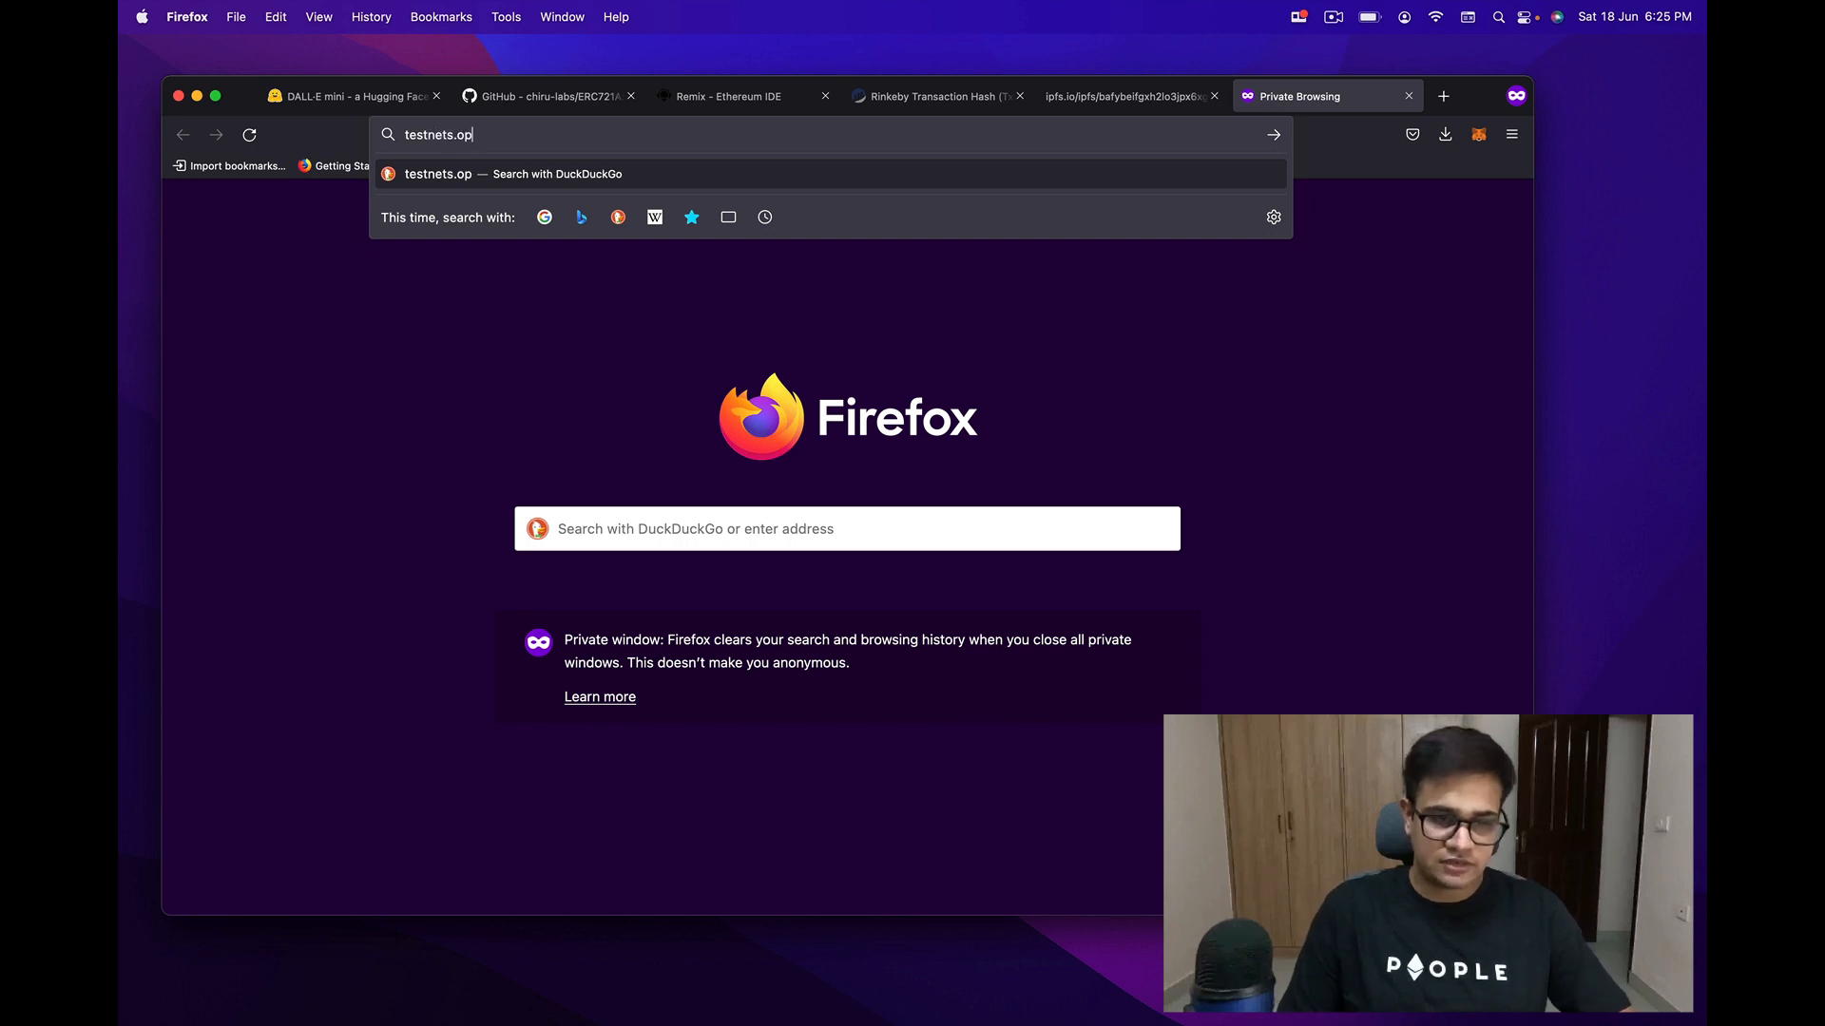
pyautogui.write('ensea.io')
pyautogui.press('Return')
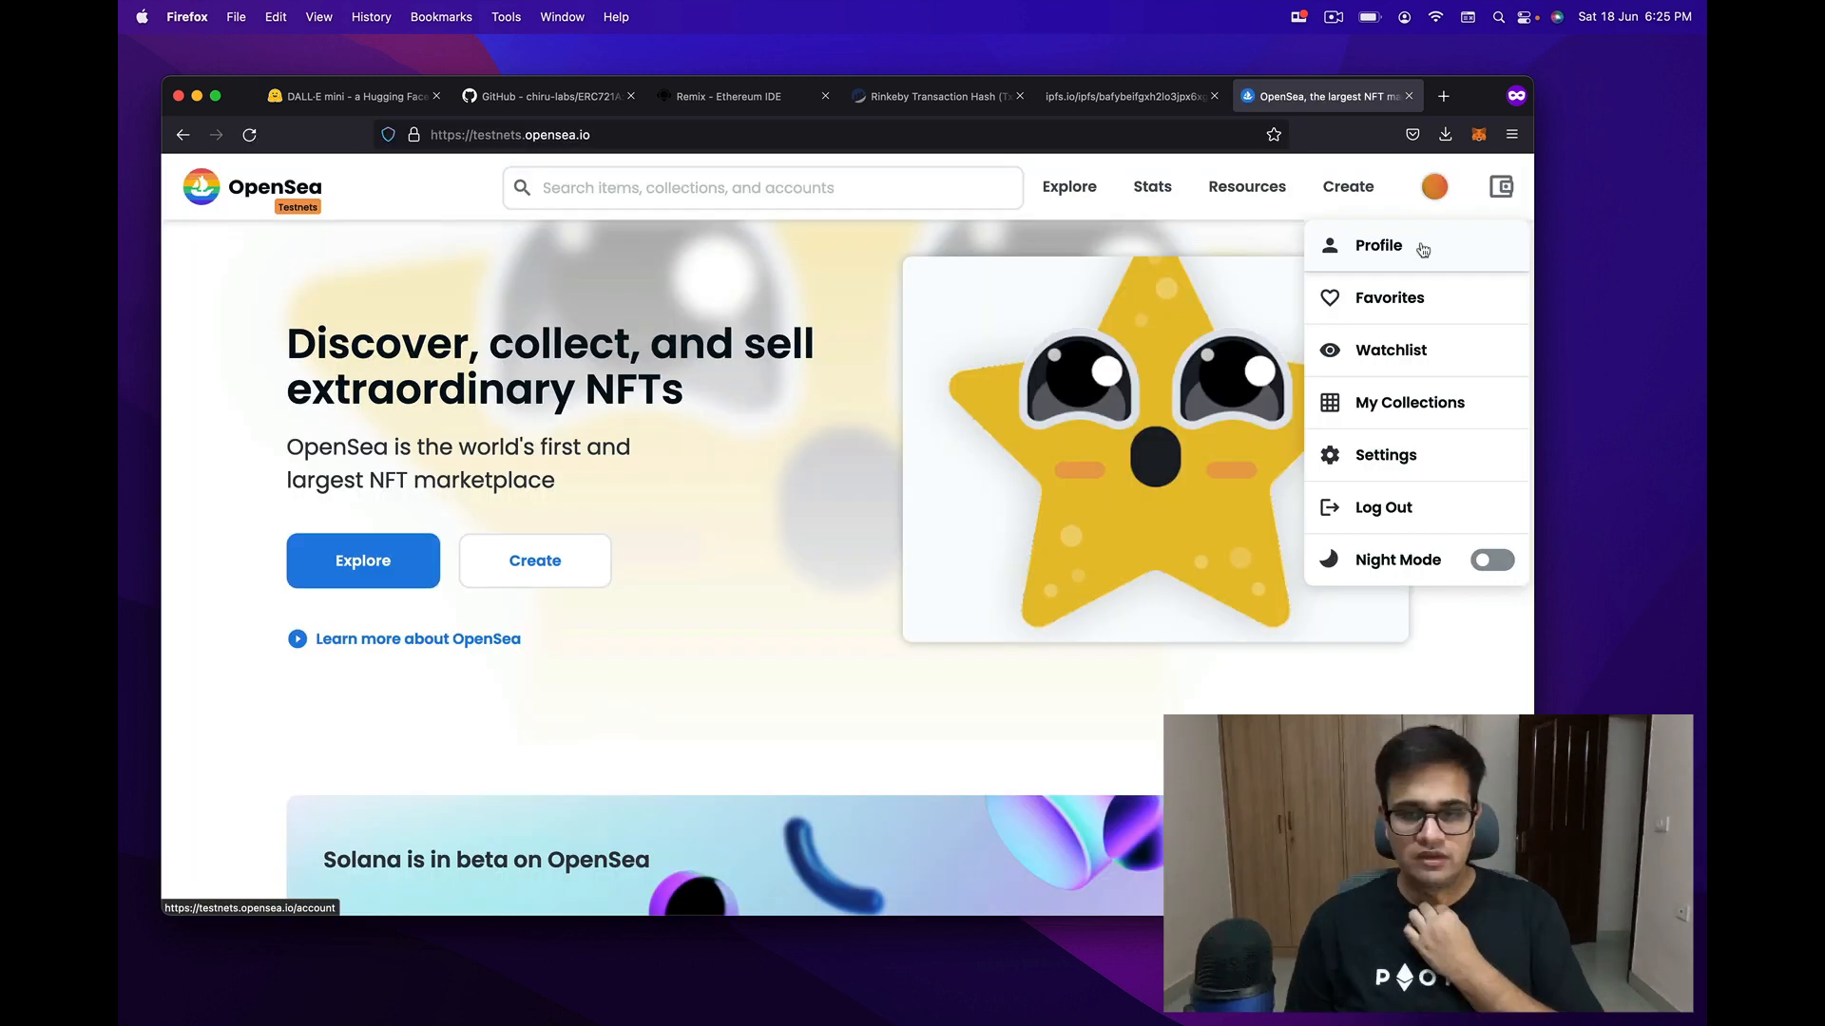
pyautogui.click(1379, 246)
pyautogui.scroll(-5, 927, 584)
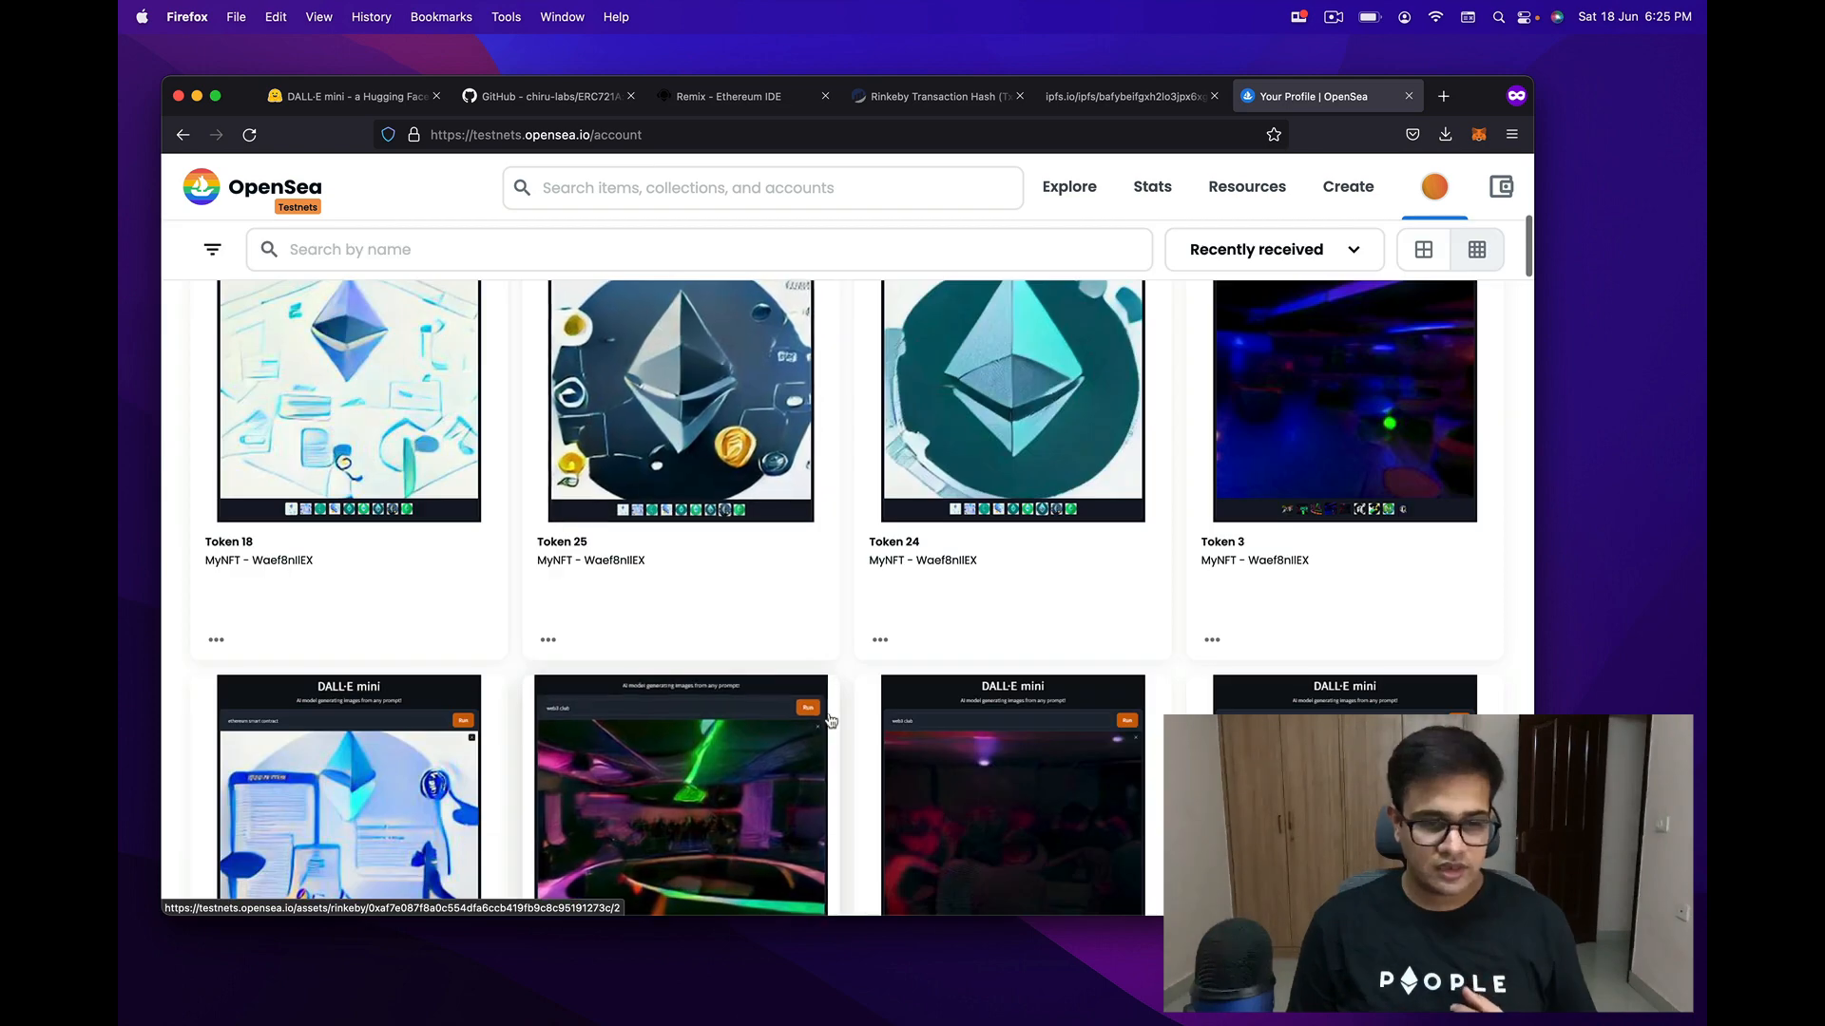
pyautogui.scroll(2, 928, 584)
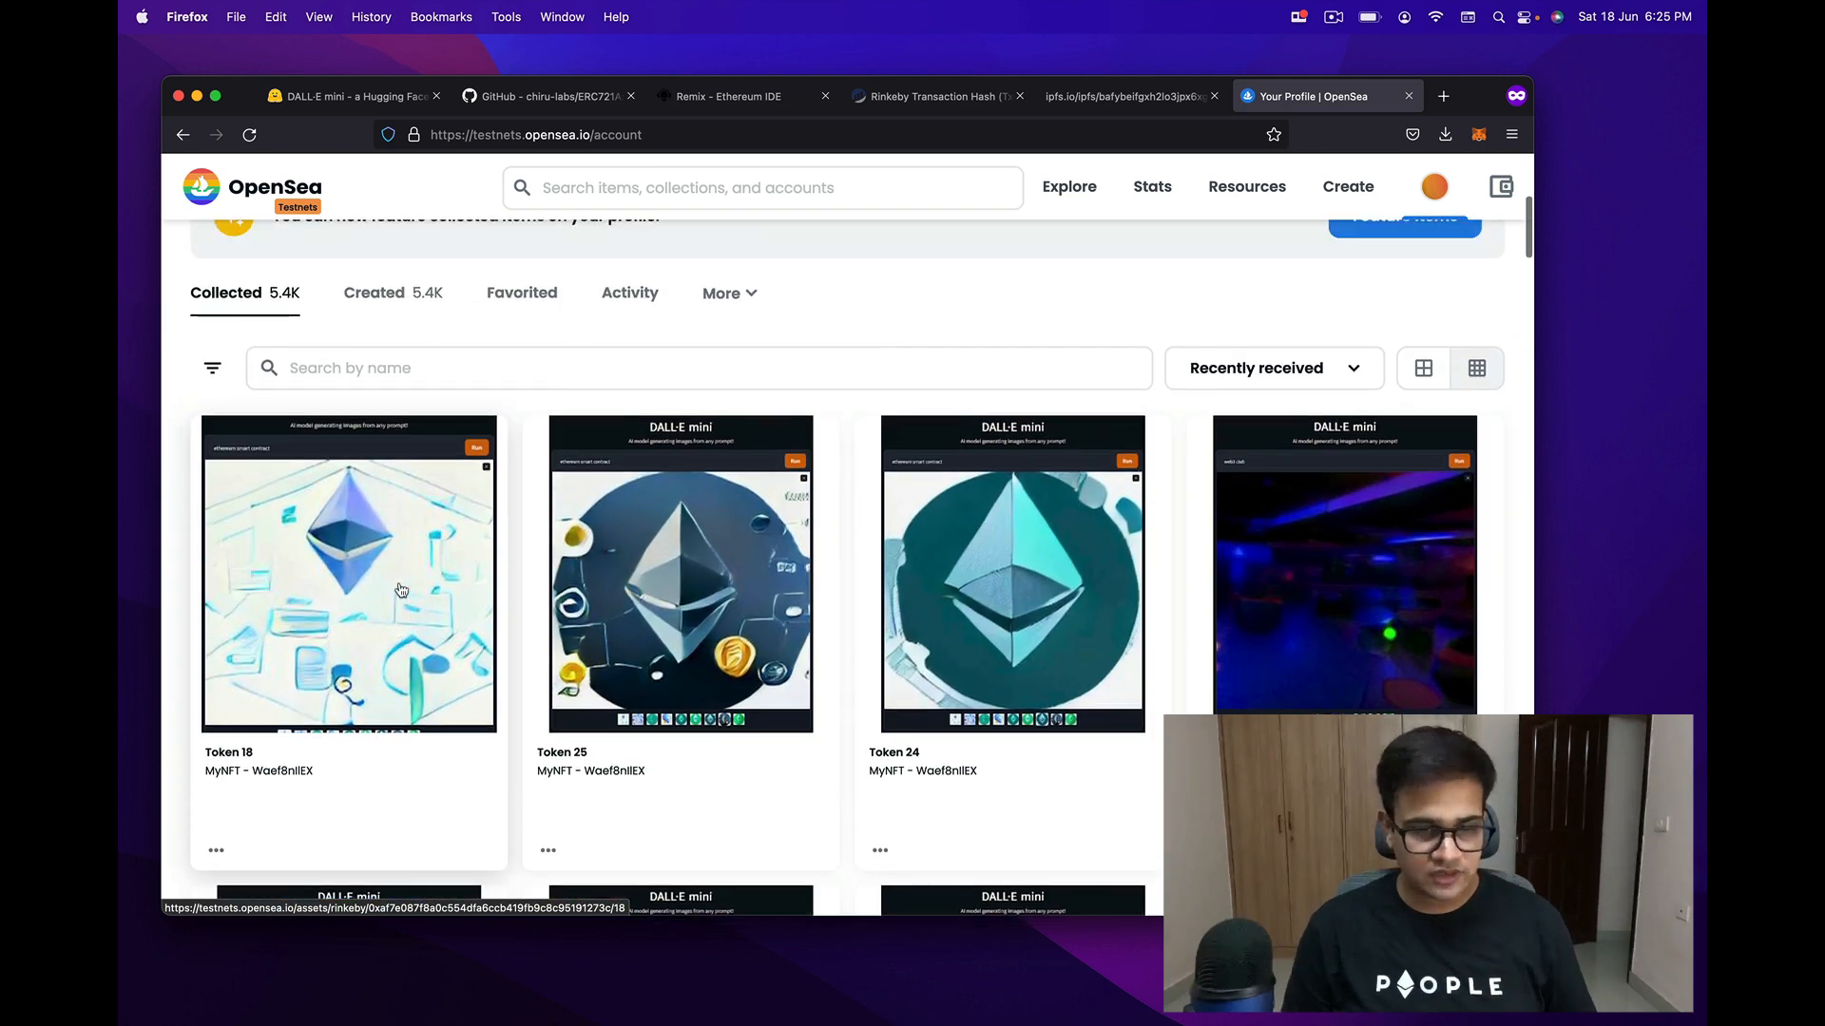
pyautogui.scroll(-2, 931, 560)
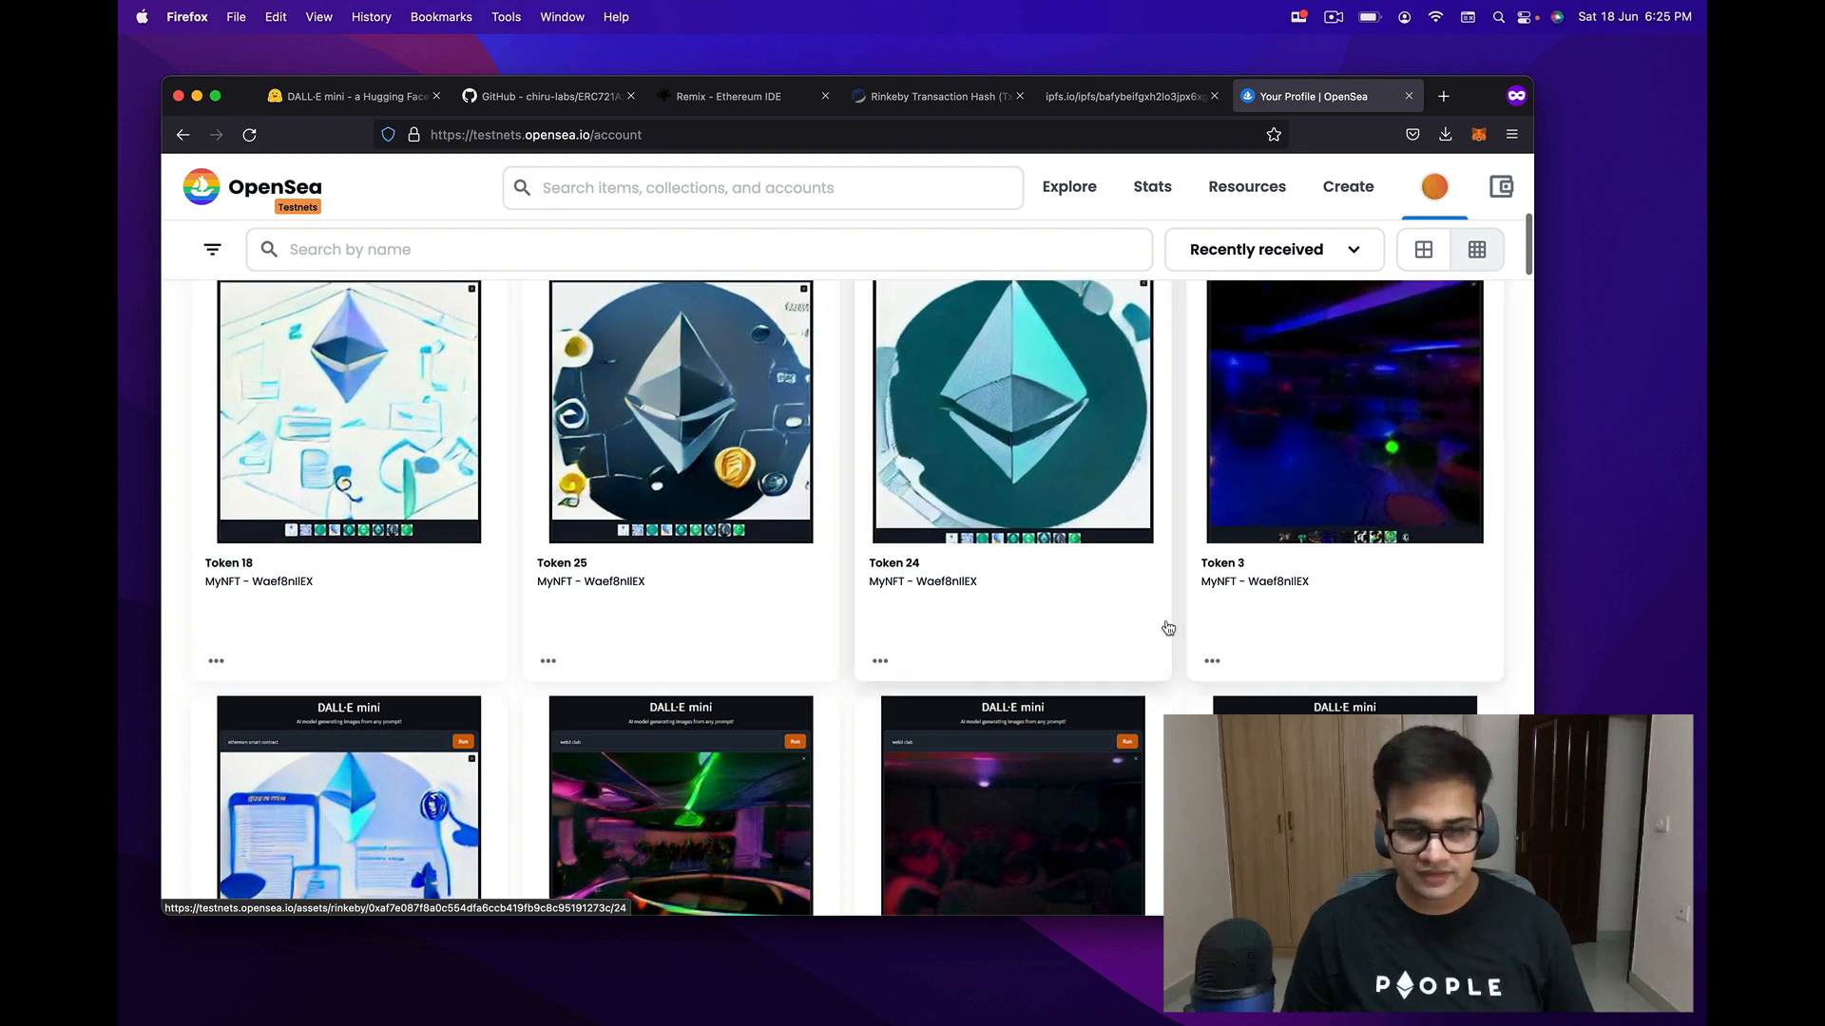
pyautogui.scroll(-3, 1166, 628)
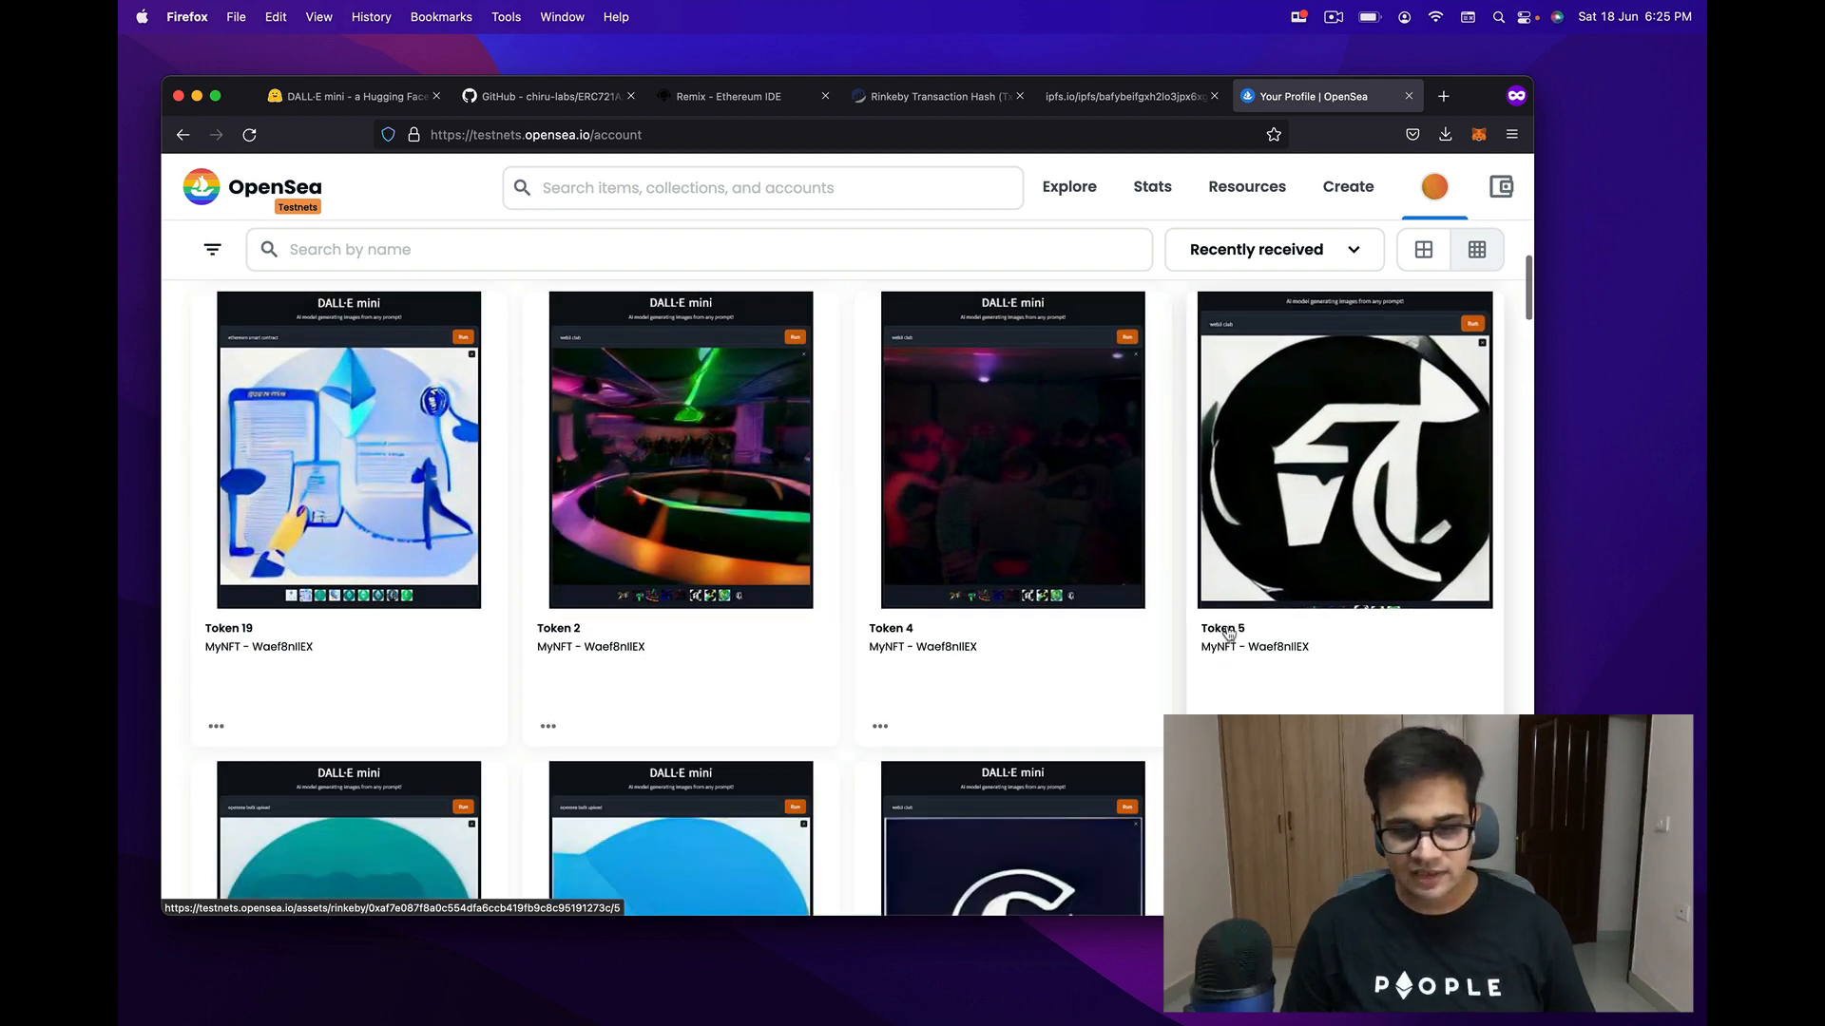
pyautogui.click(1228, 634)
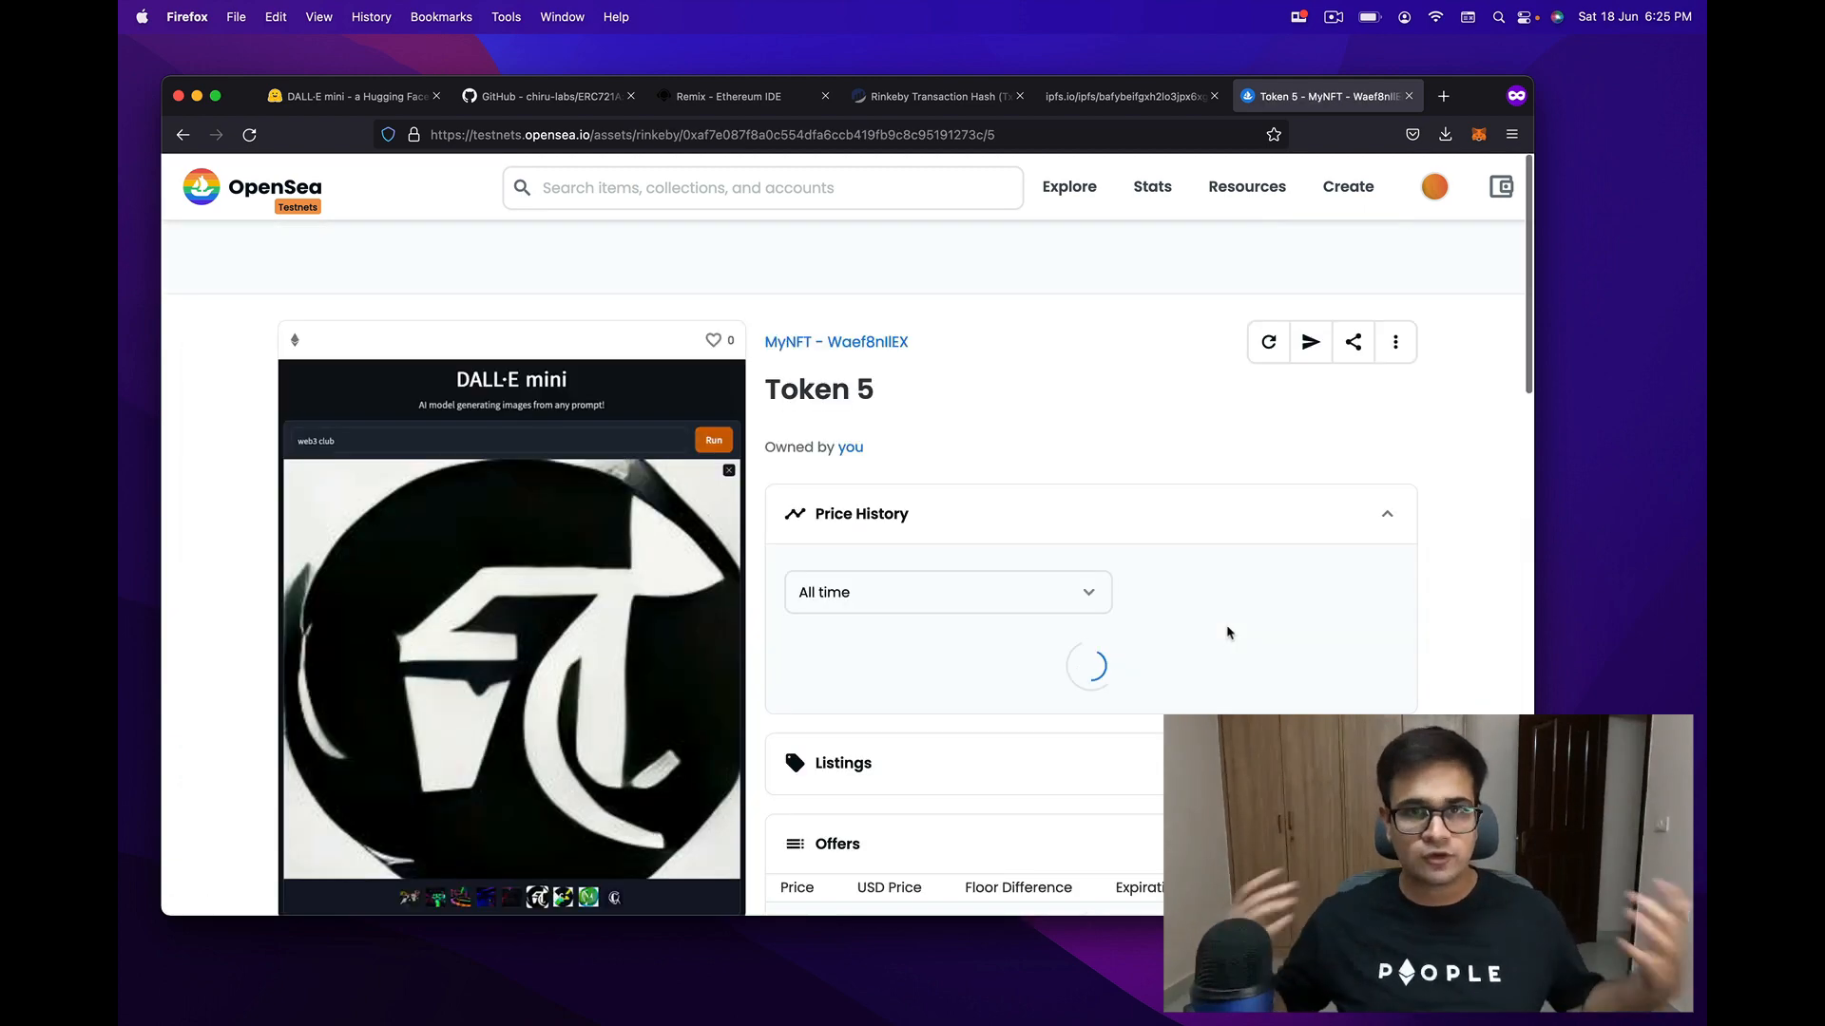
pyautogui.scroll(-2, 1228, 634)
pyautogui.scroll(2, 1228, 633)
pyautogui.scroll(-1, 1228, 633)
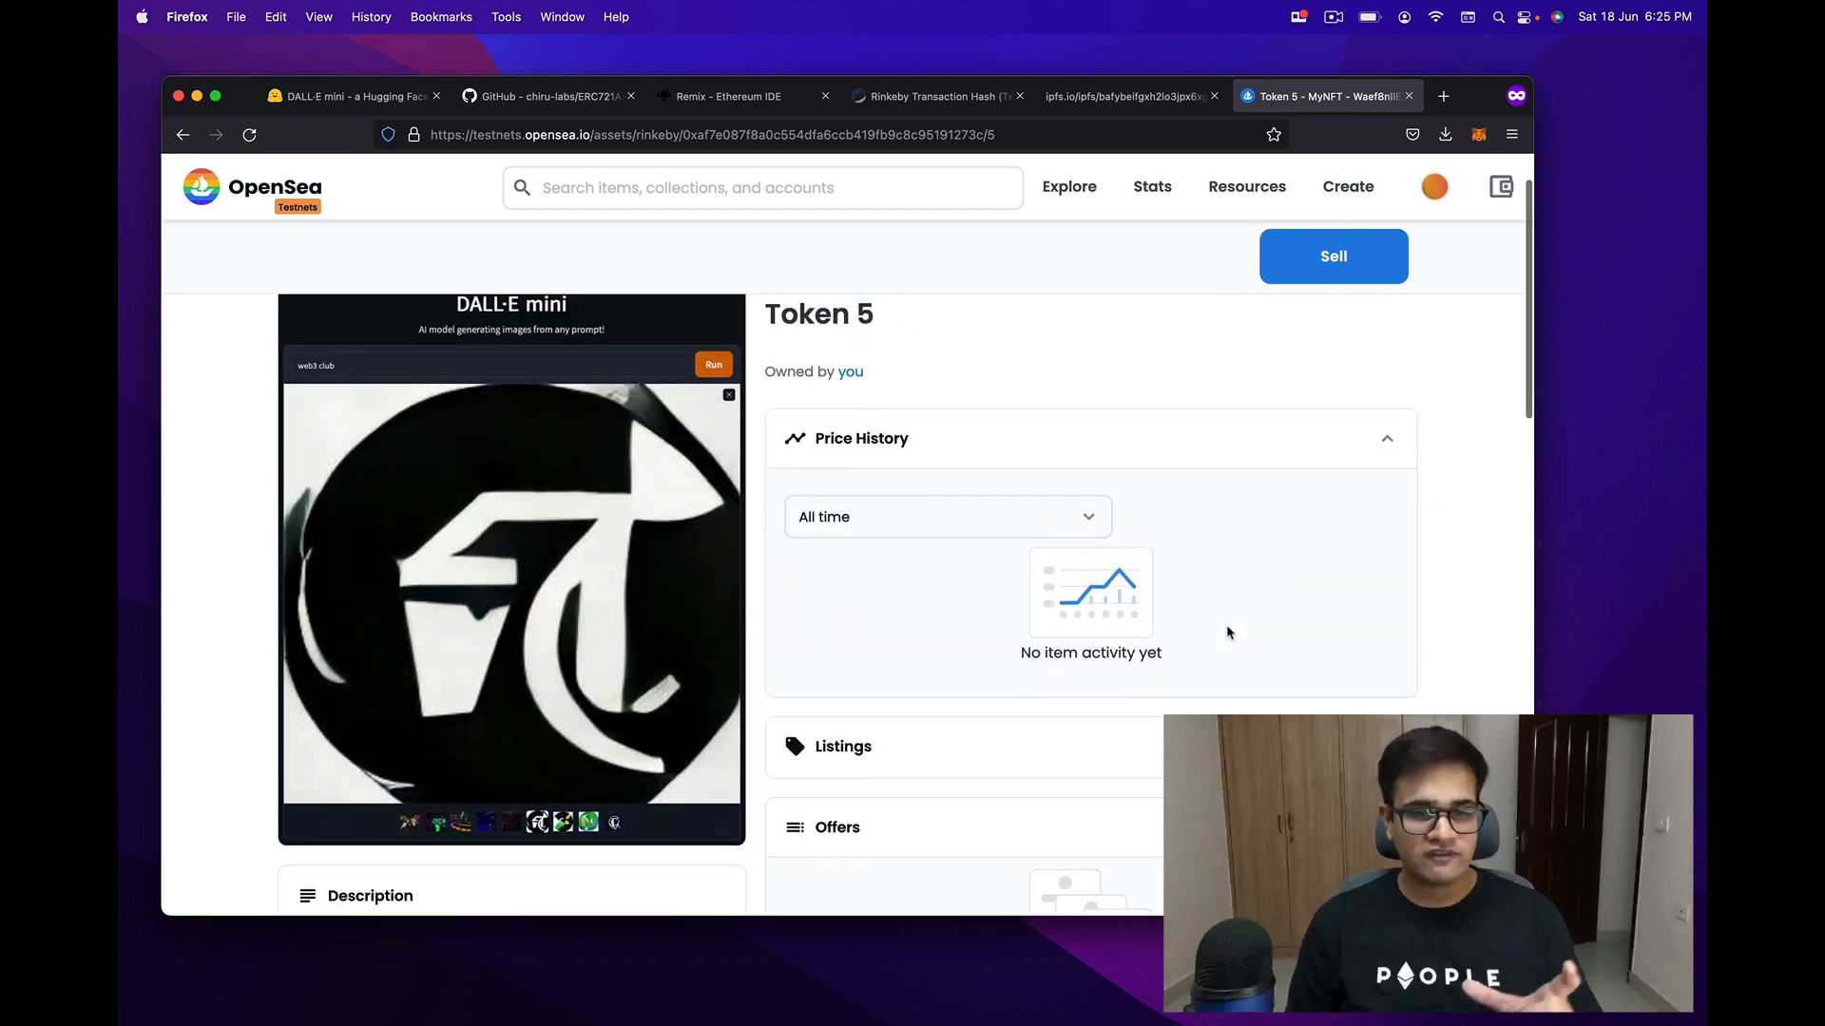
pyautogui.scroll(-1, 1228, 634)
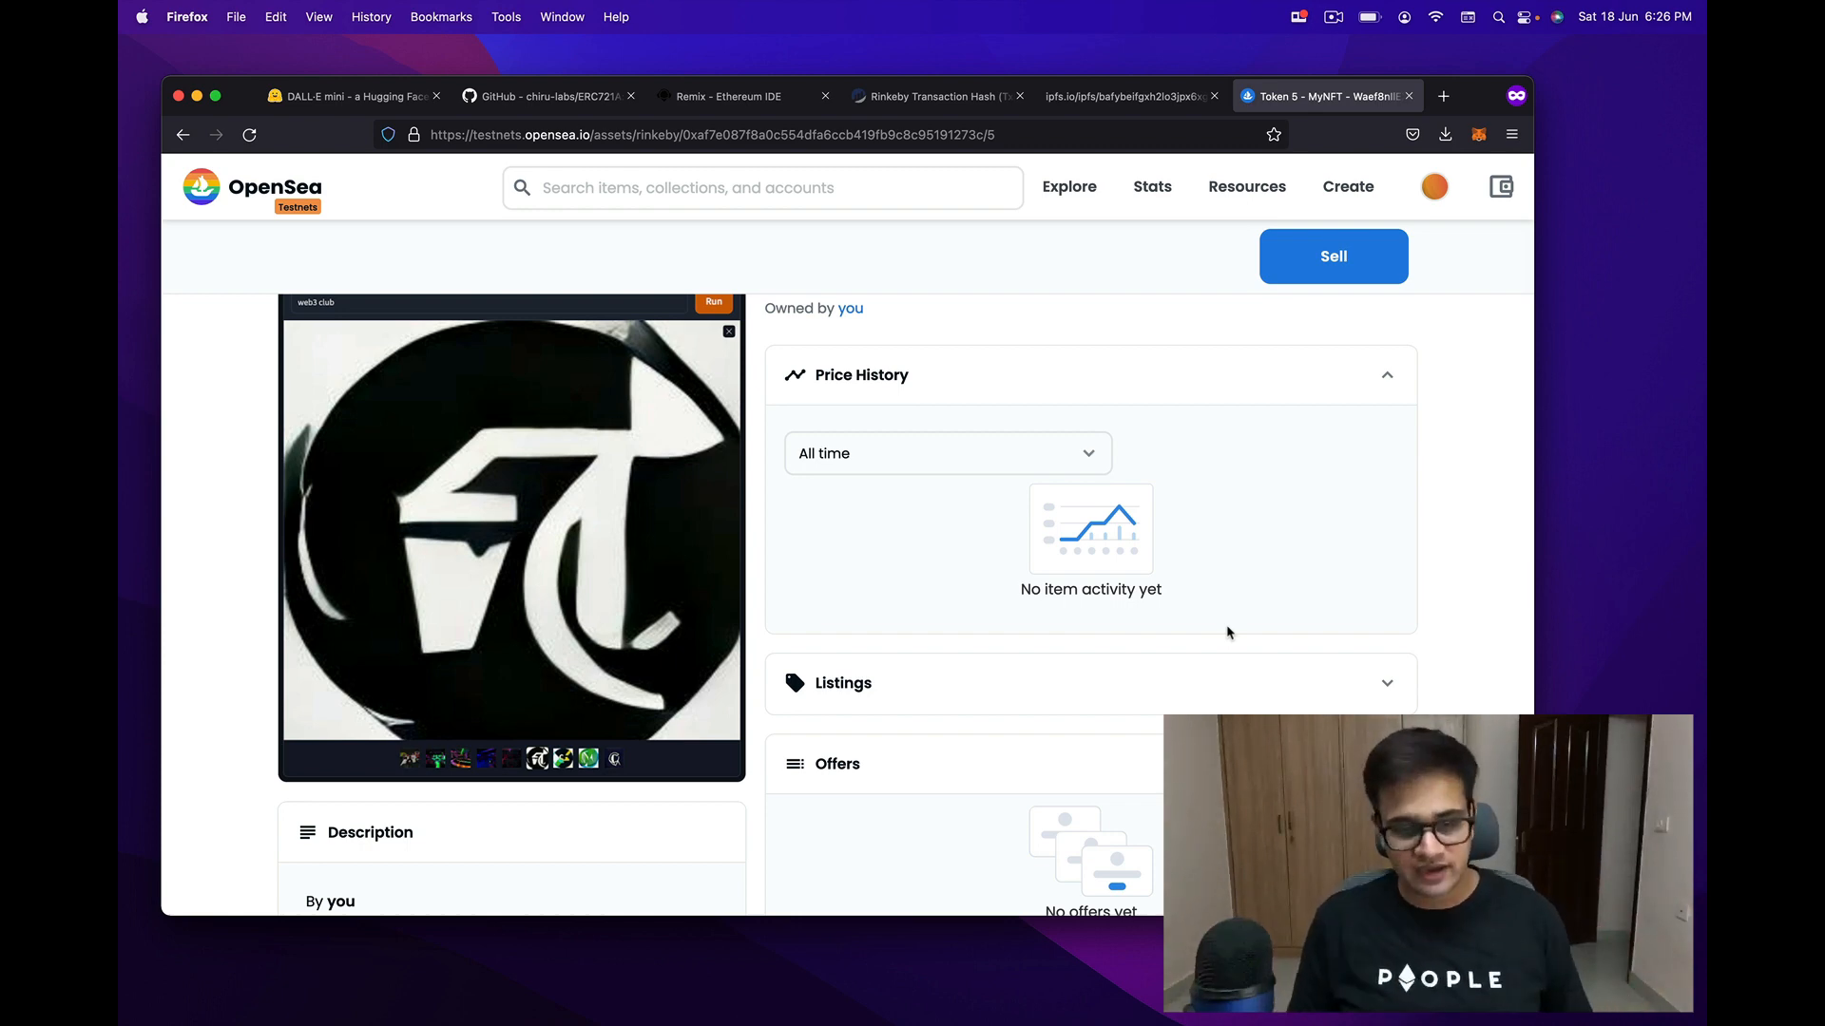
pyautogui.scroll(-5, 1228, 633)
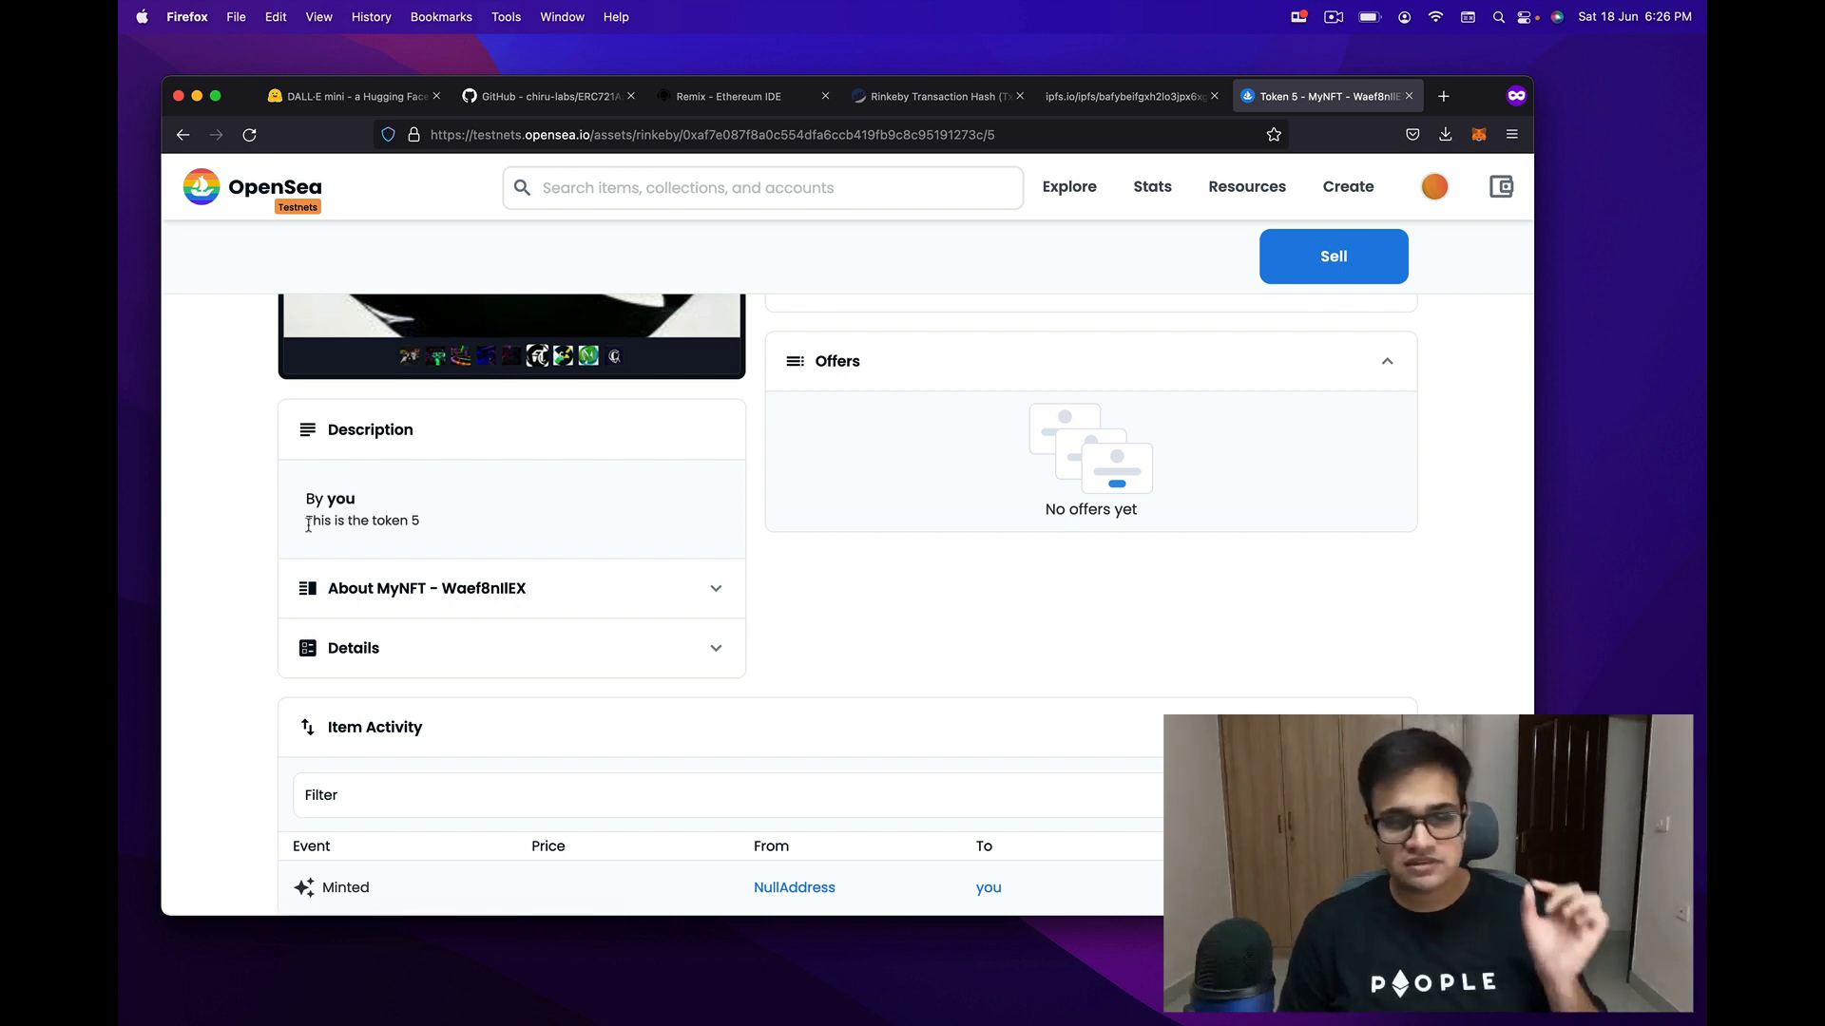
pyautogui.scroll(1, 867, 453)
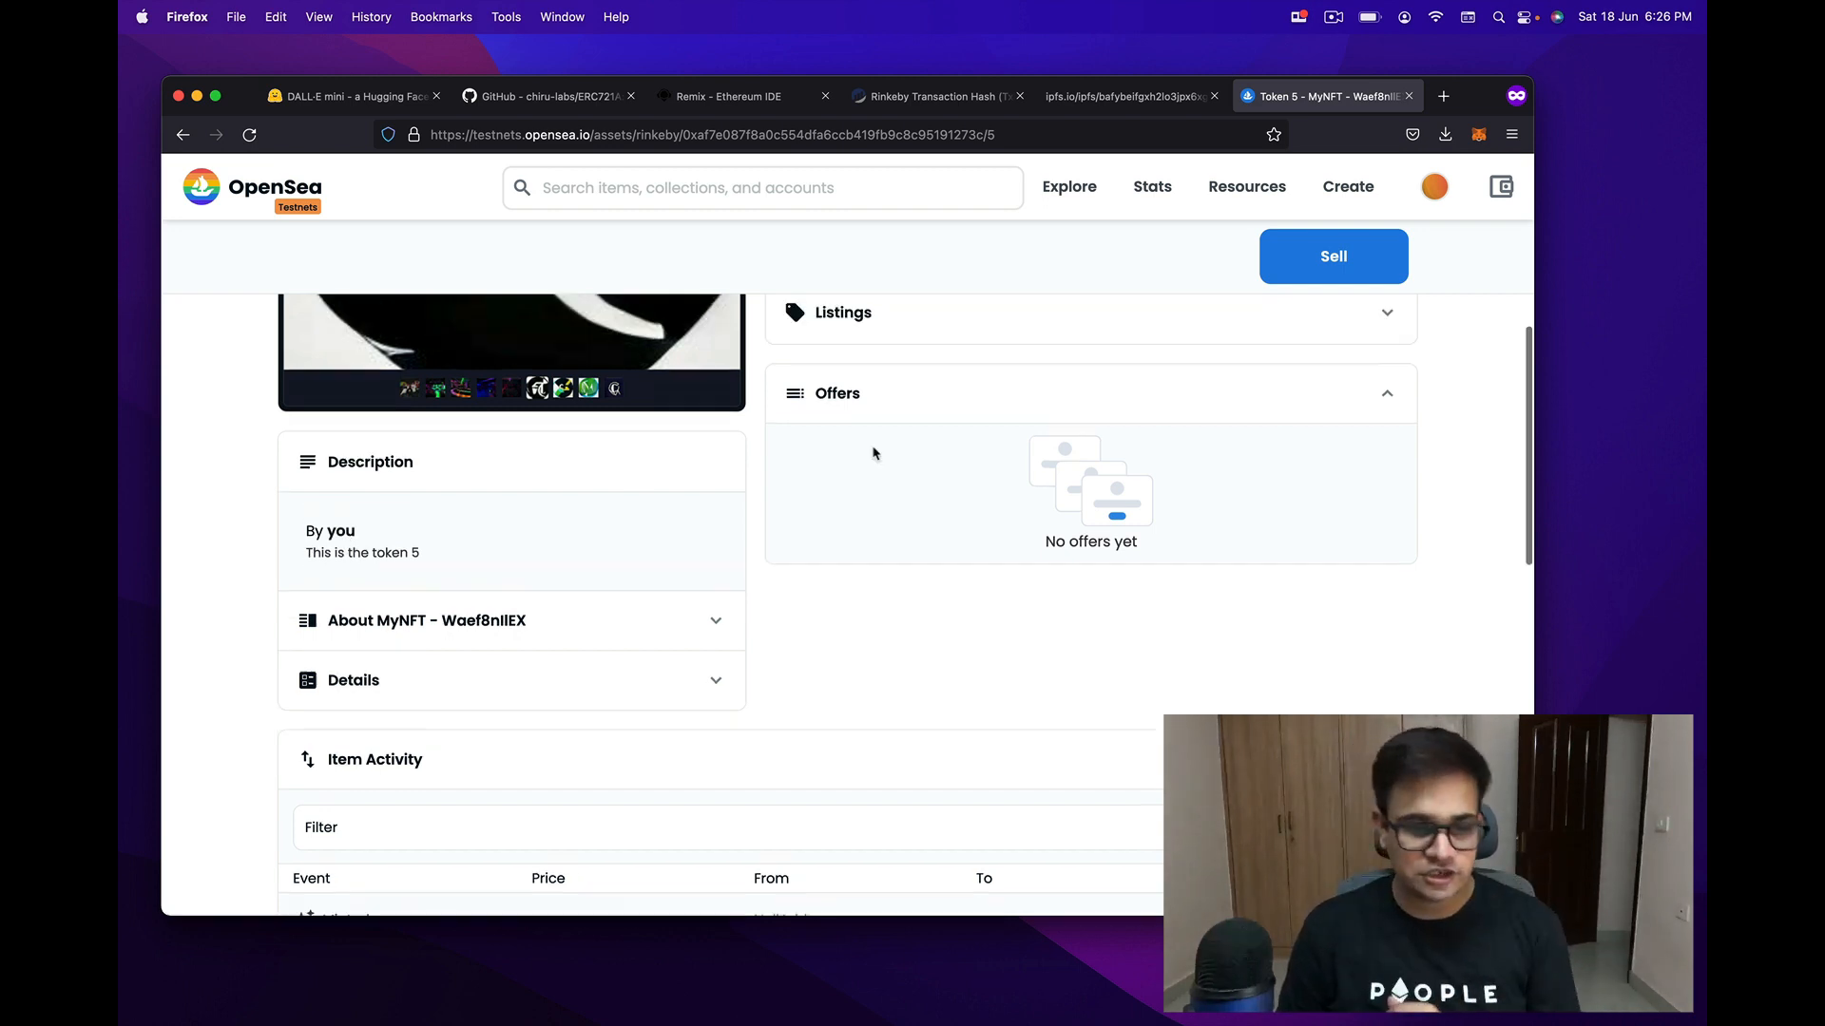
pyautogui.scroll(4, 868, 451)
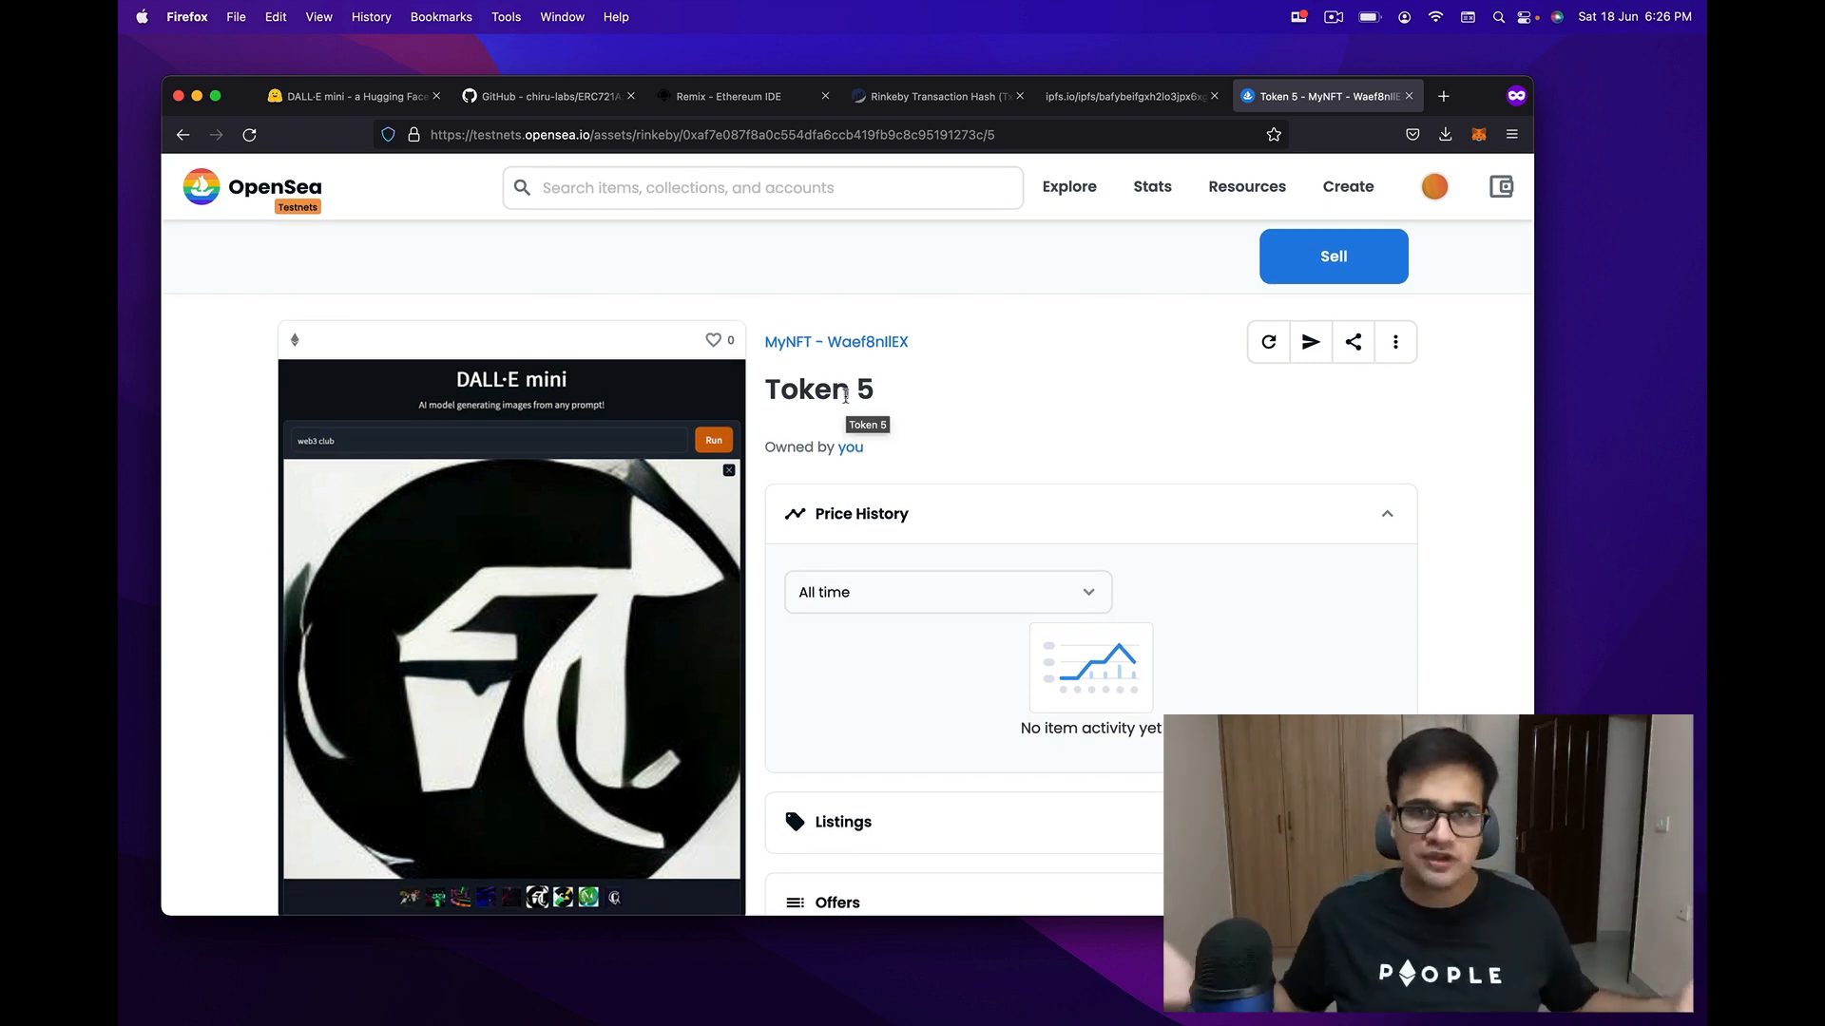
pyautogui.scroll(-3, 677, 585)
pyautogui.scroll(3, 678, 585)
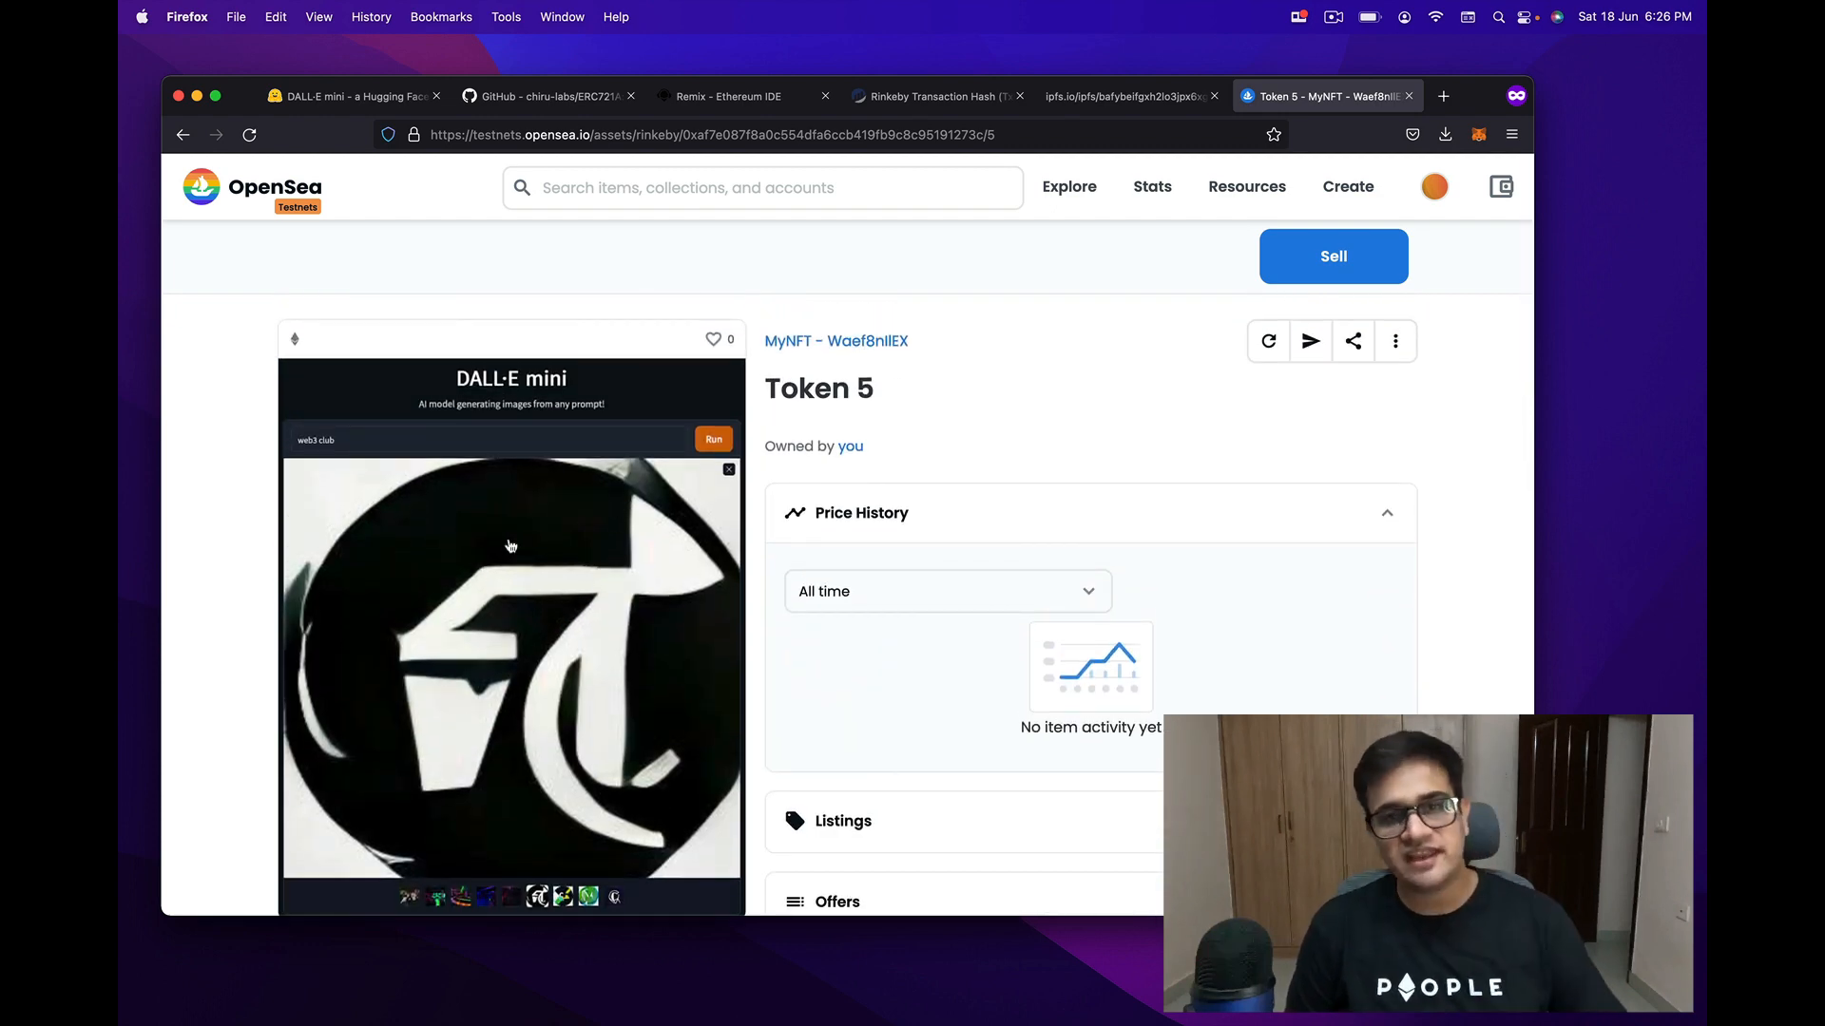
# Step: Quick Look 5.png in bulkupload to compare with Token 5, then return to Firefox
pyautogui.press('super+Tab')
pyautogui.scroll(3, 838, 366)
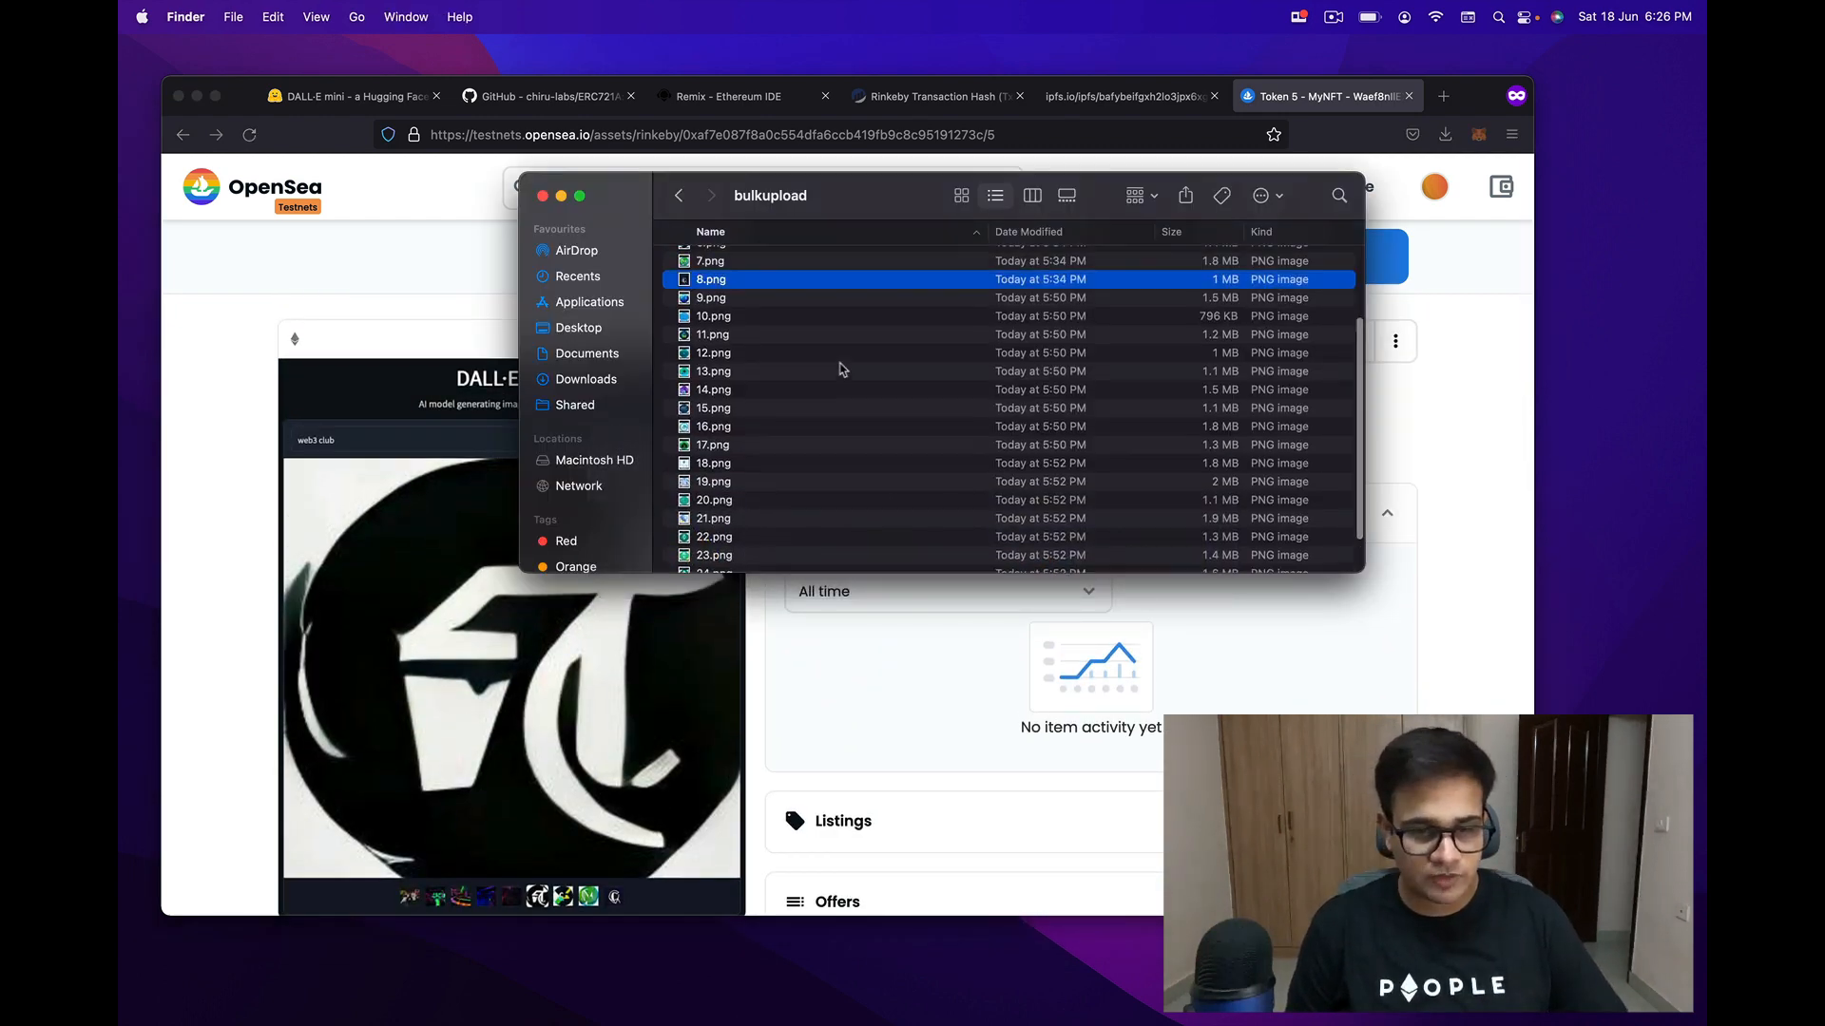
pyautogui.click(714, 357)
pyautogui.press('space')
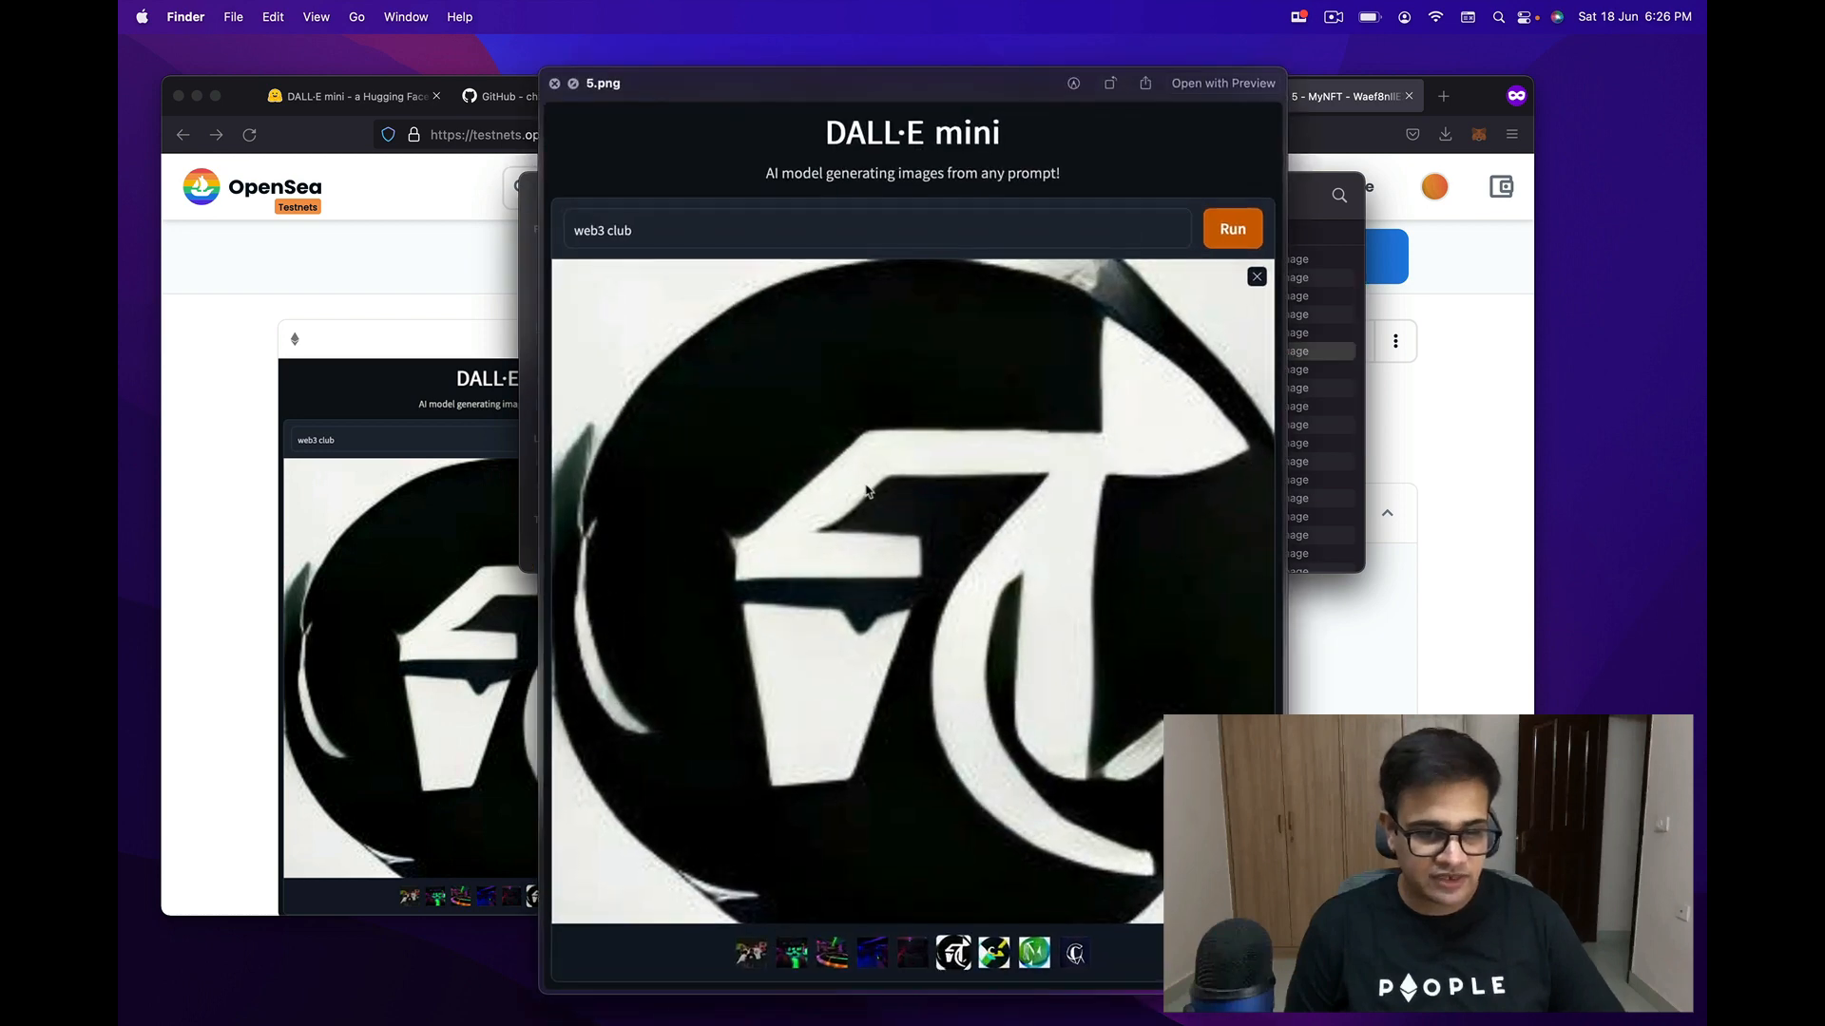
pyautogui.press('space')
pyautogui.click(342, 559)
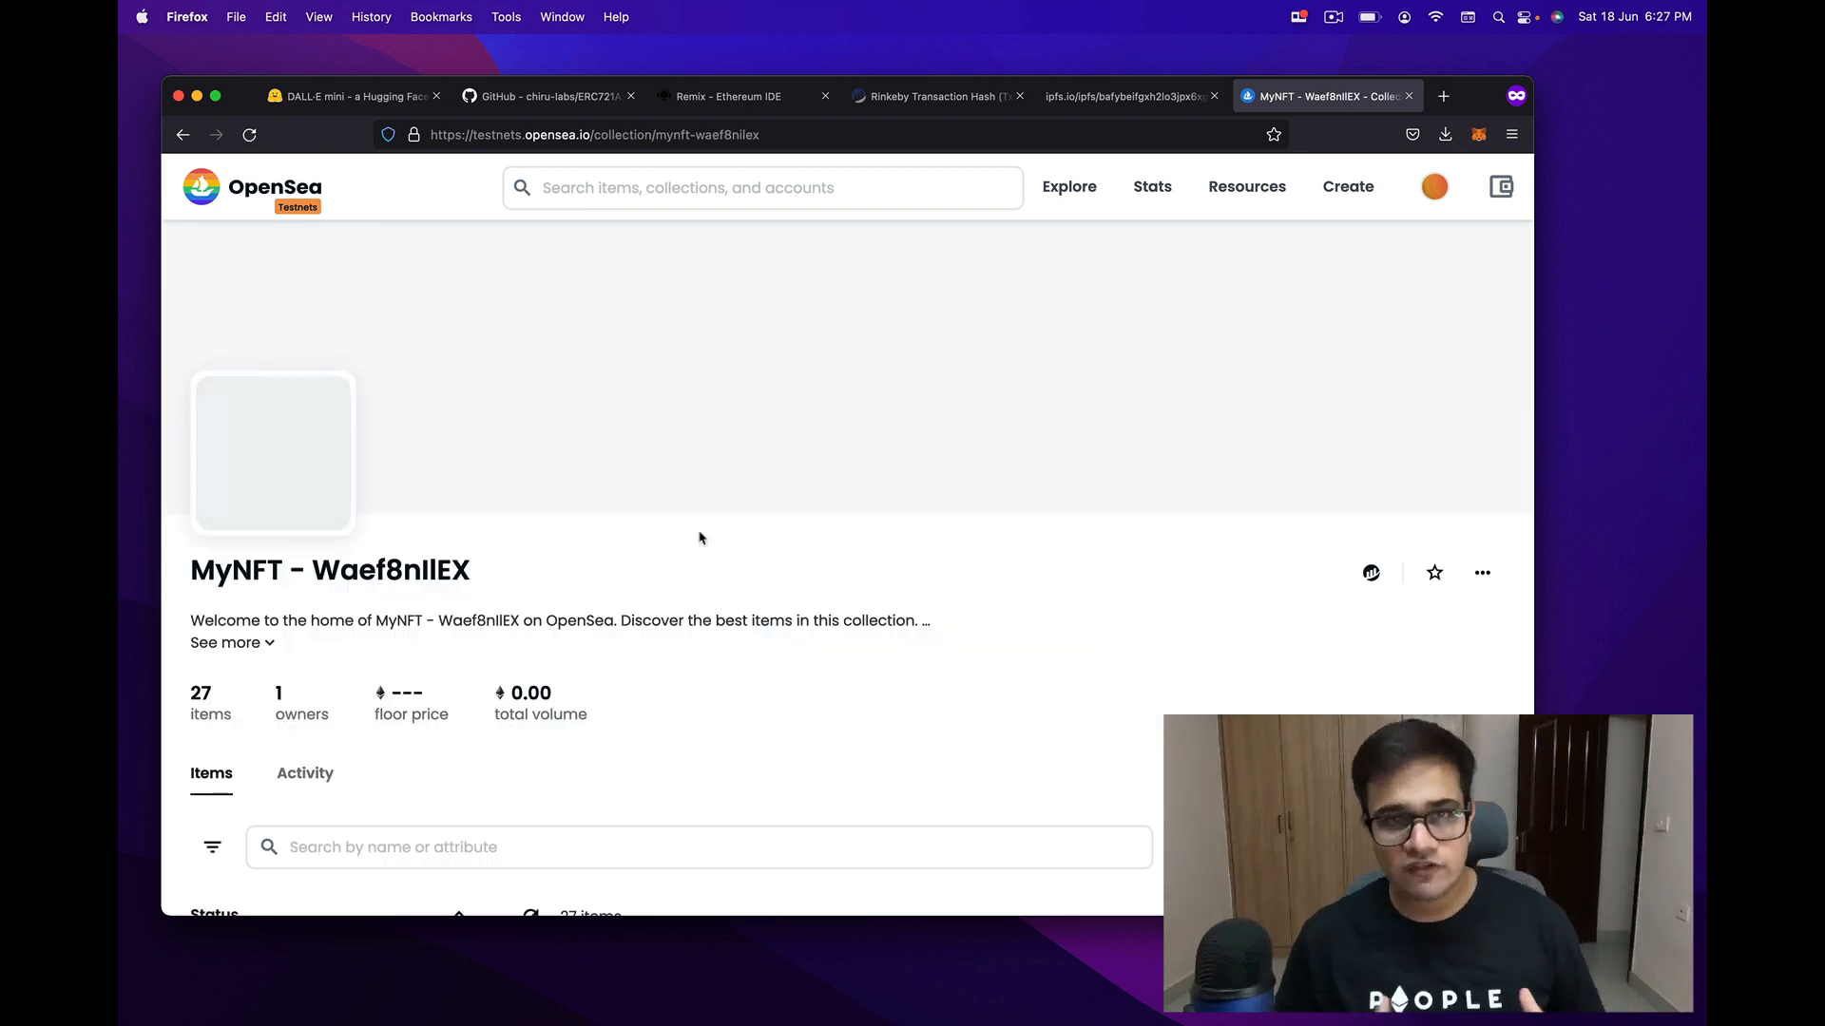
pyautogui.scroll(-3, 910, 681)
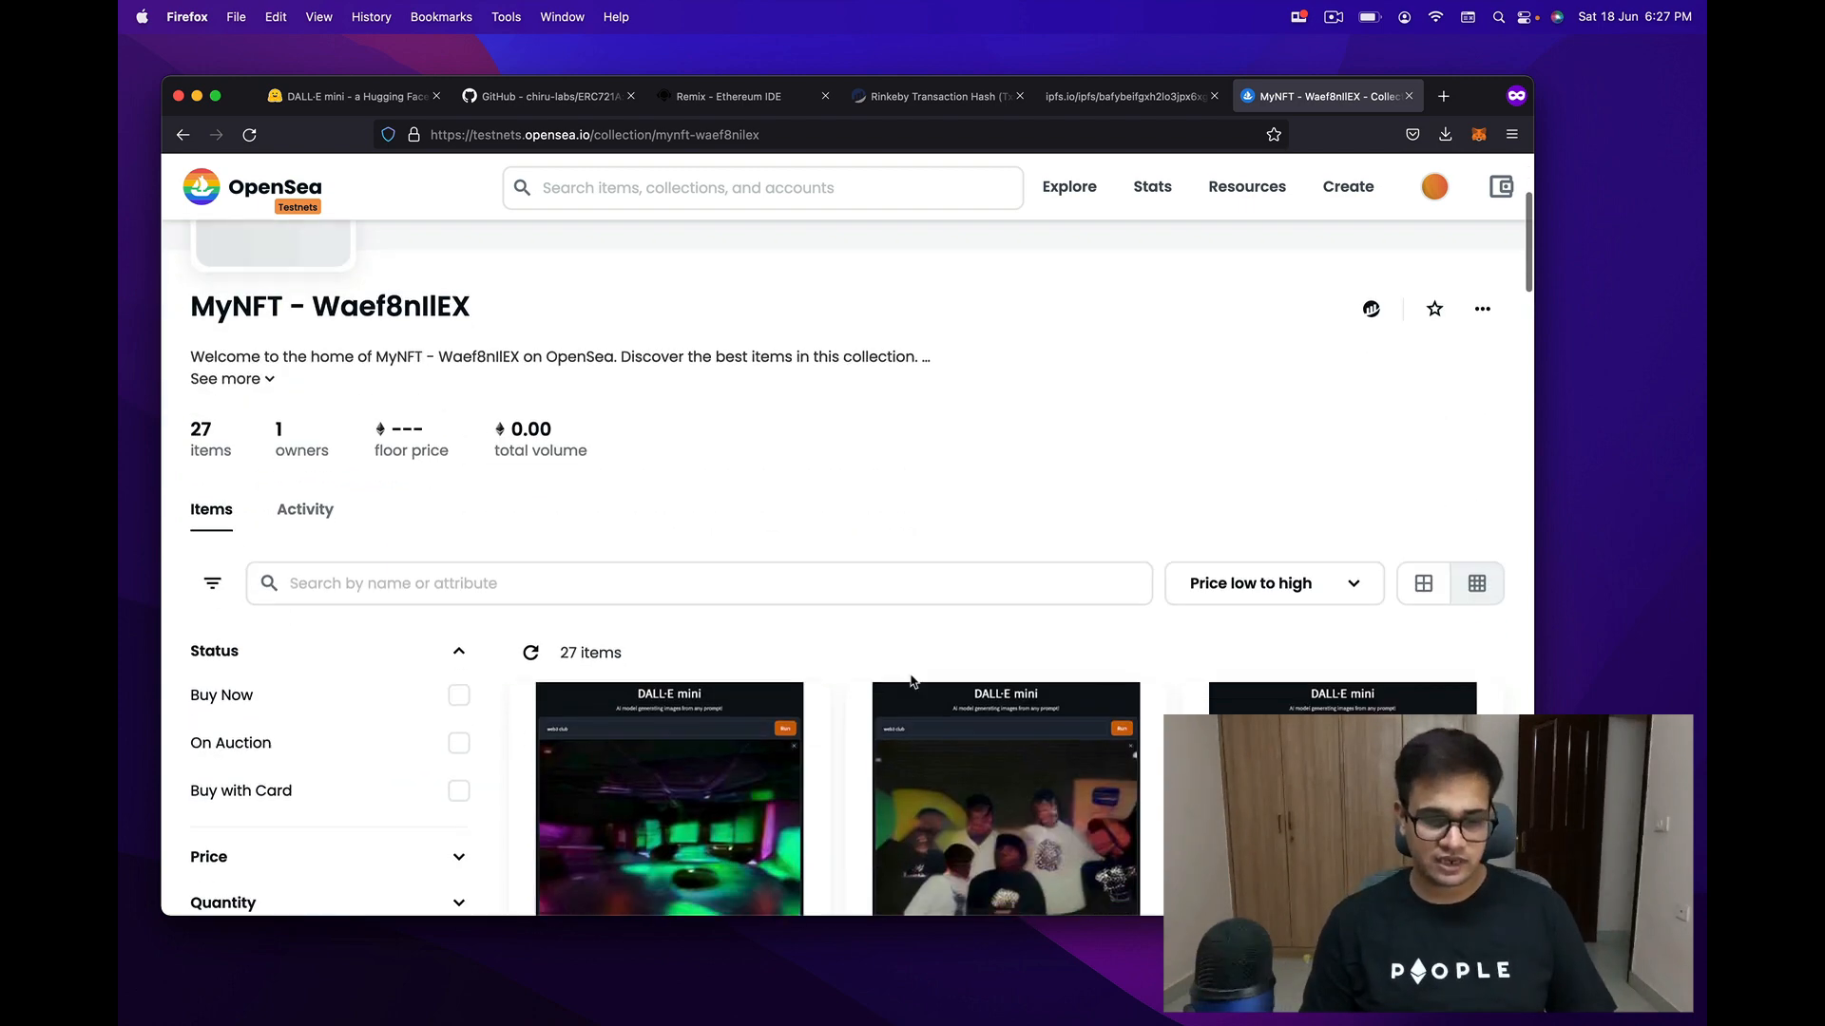
pyautogui.scroll(-3, 910, 682)
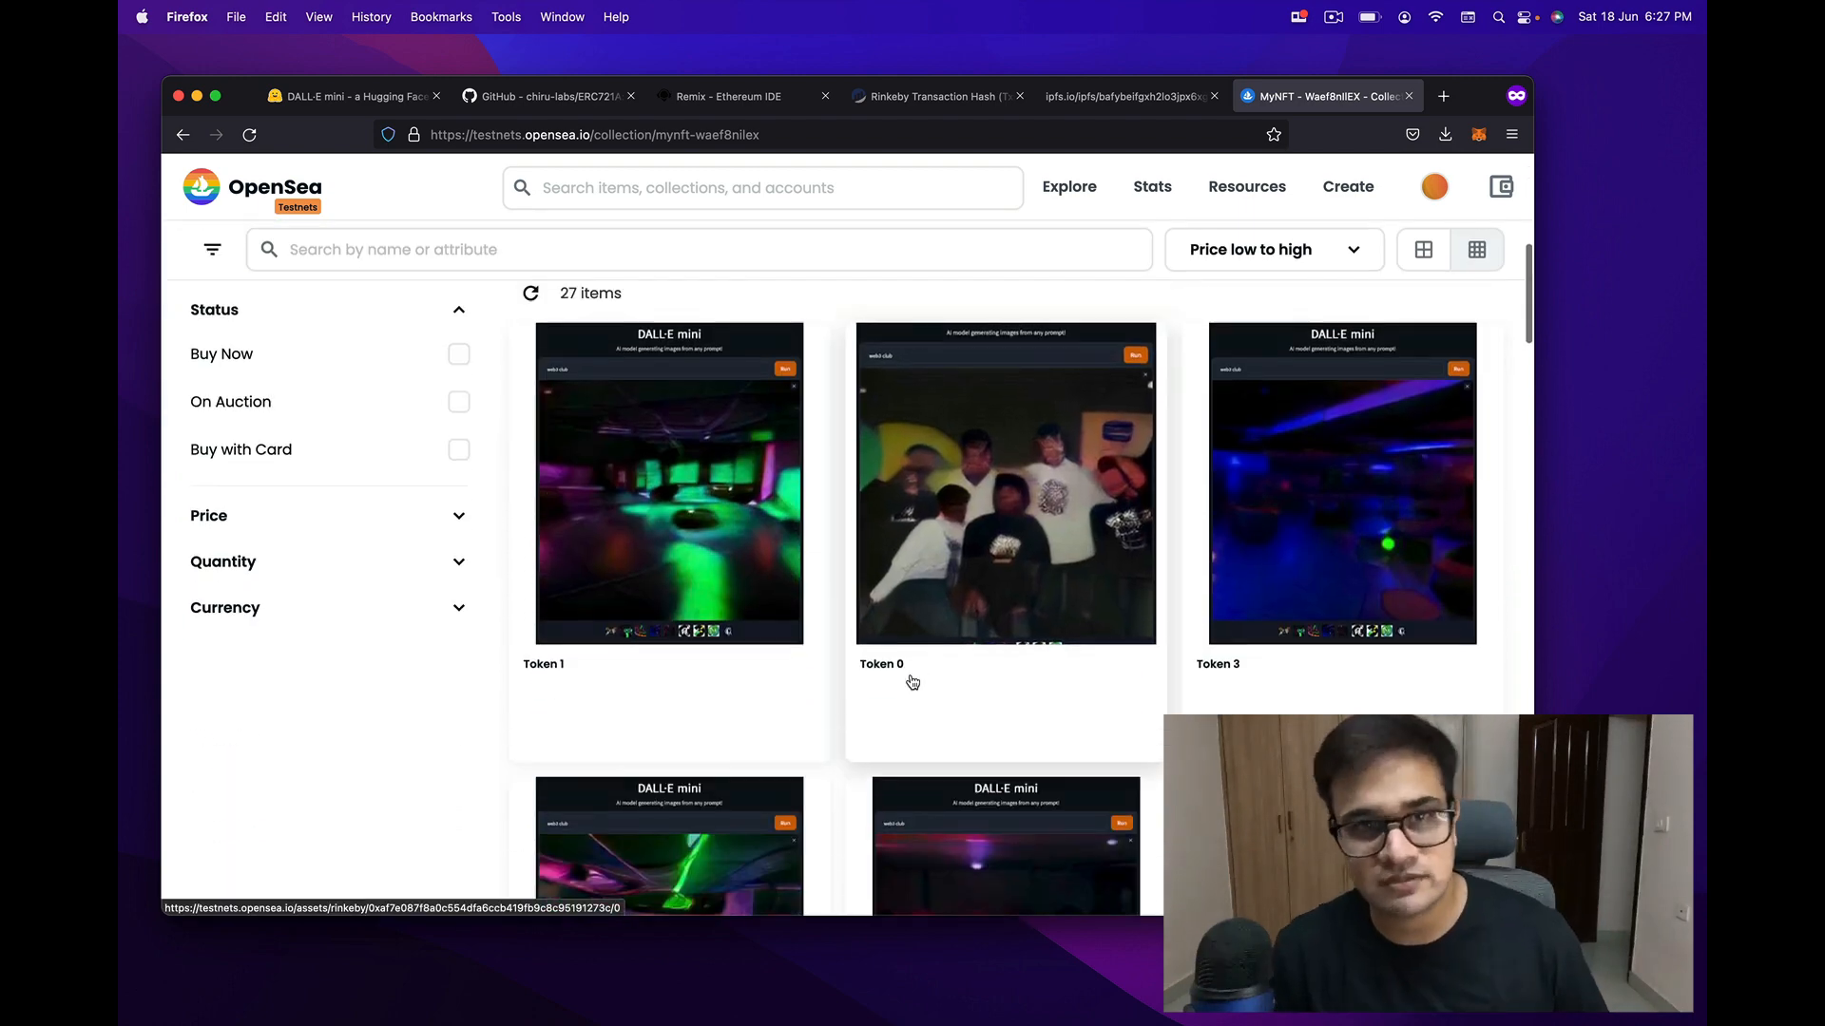
pyautogui.scroll(4, 910, 682)
# Step: Open the MyNFT collection's Edit settings from its options menu
pyautogui.click(1480, 417)
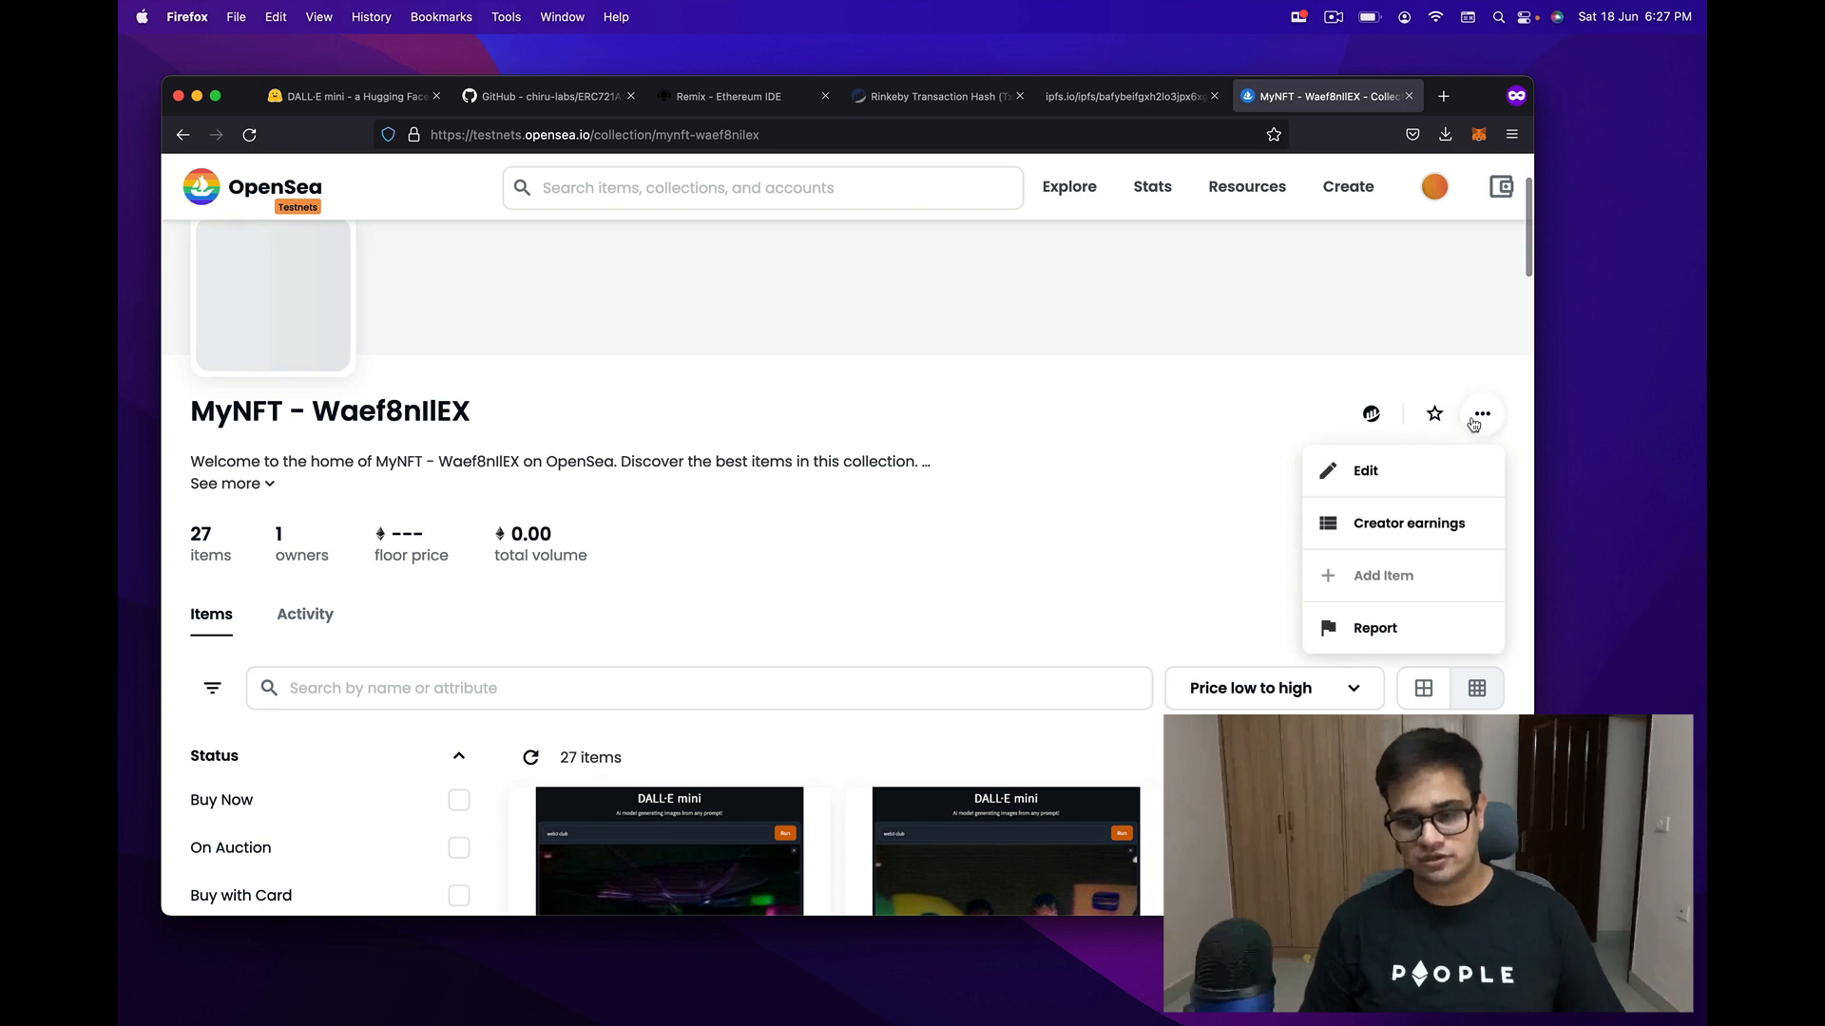
pyautogui.click(1413, 473)
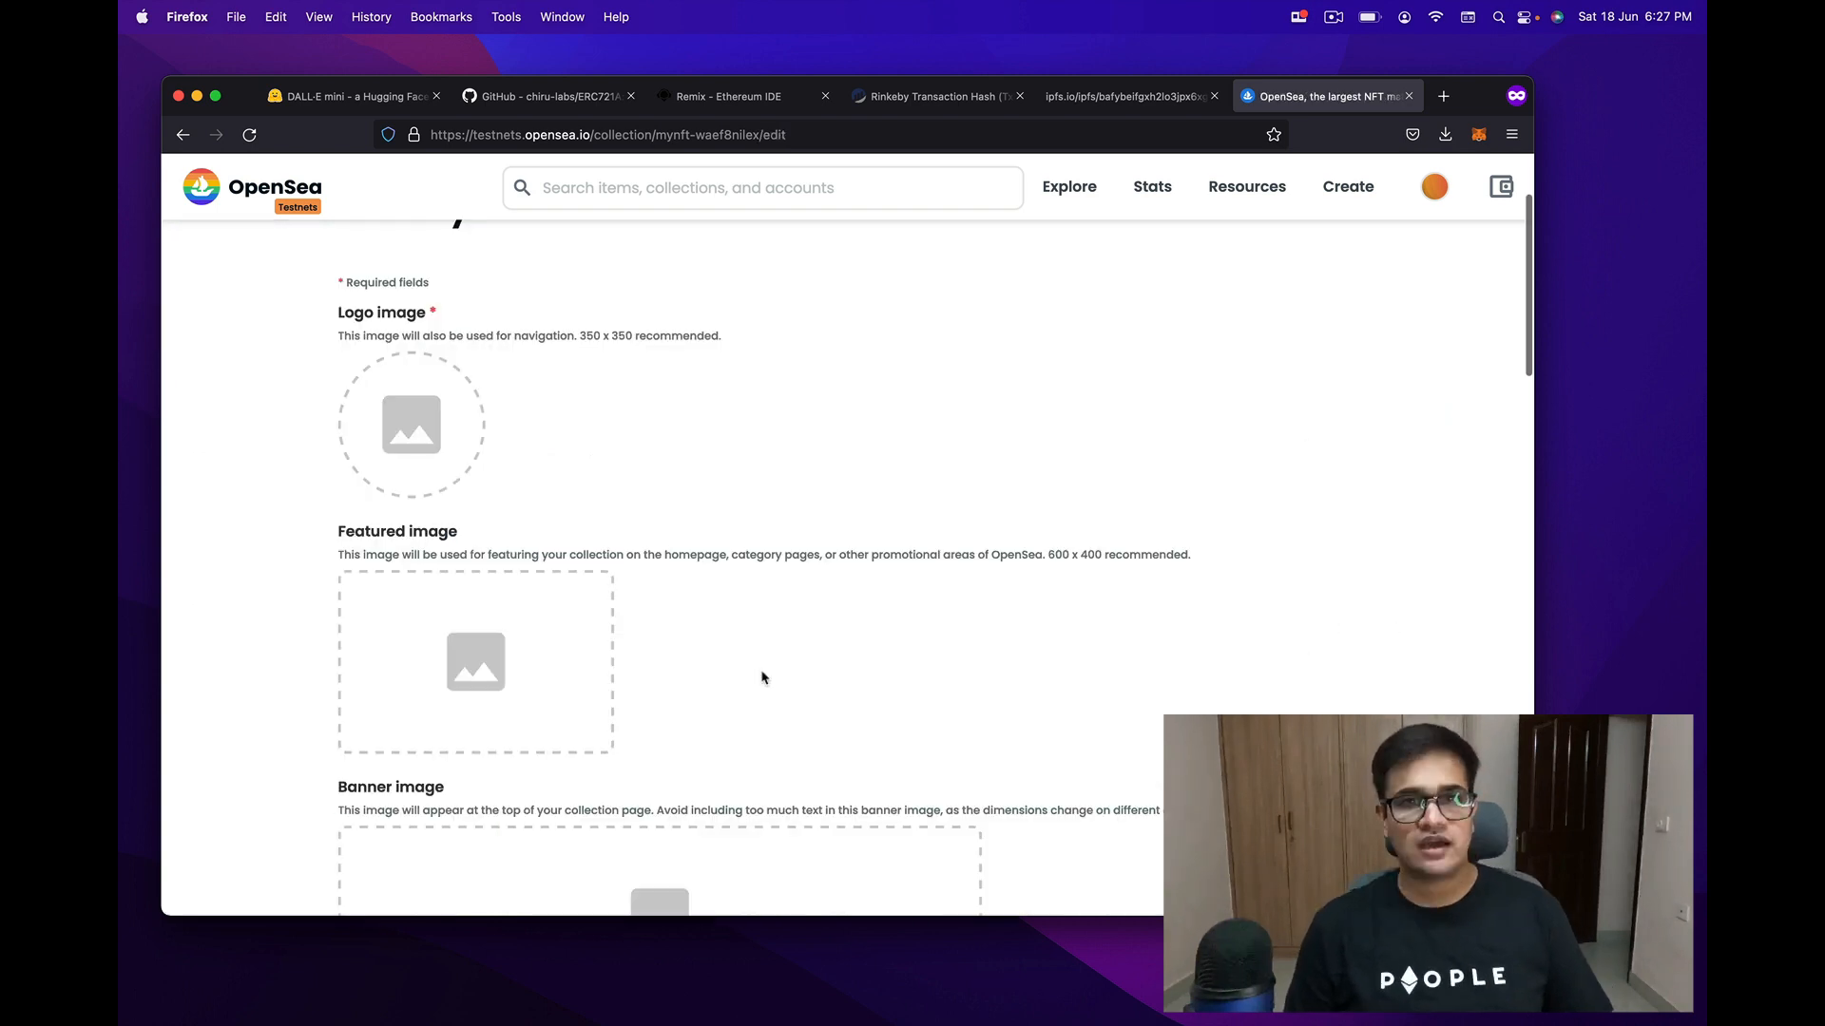
pyautogui.scroll(-3, 627, 644)
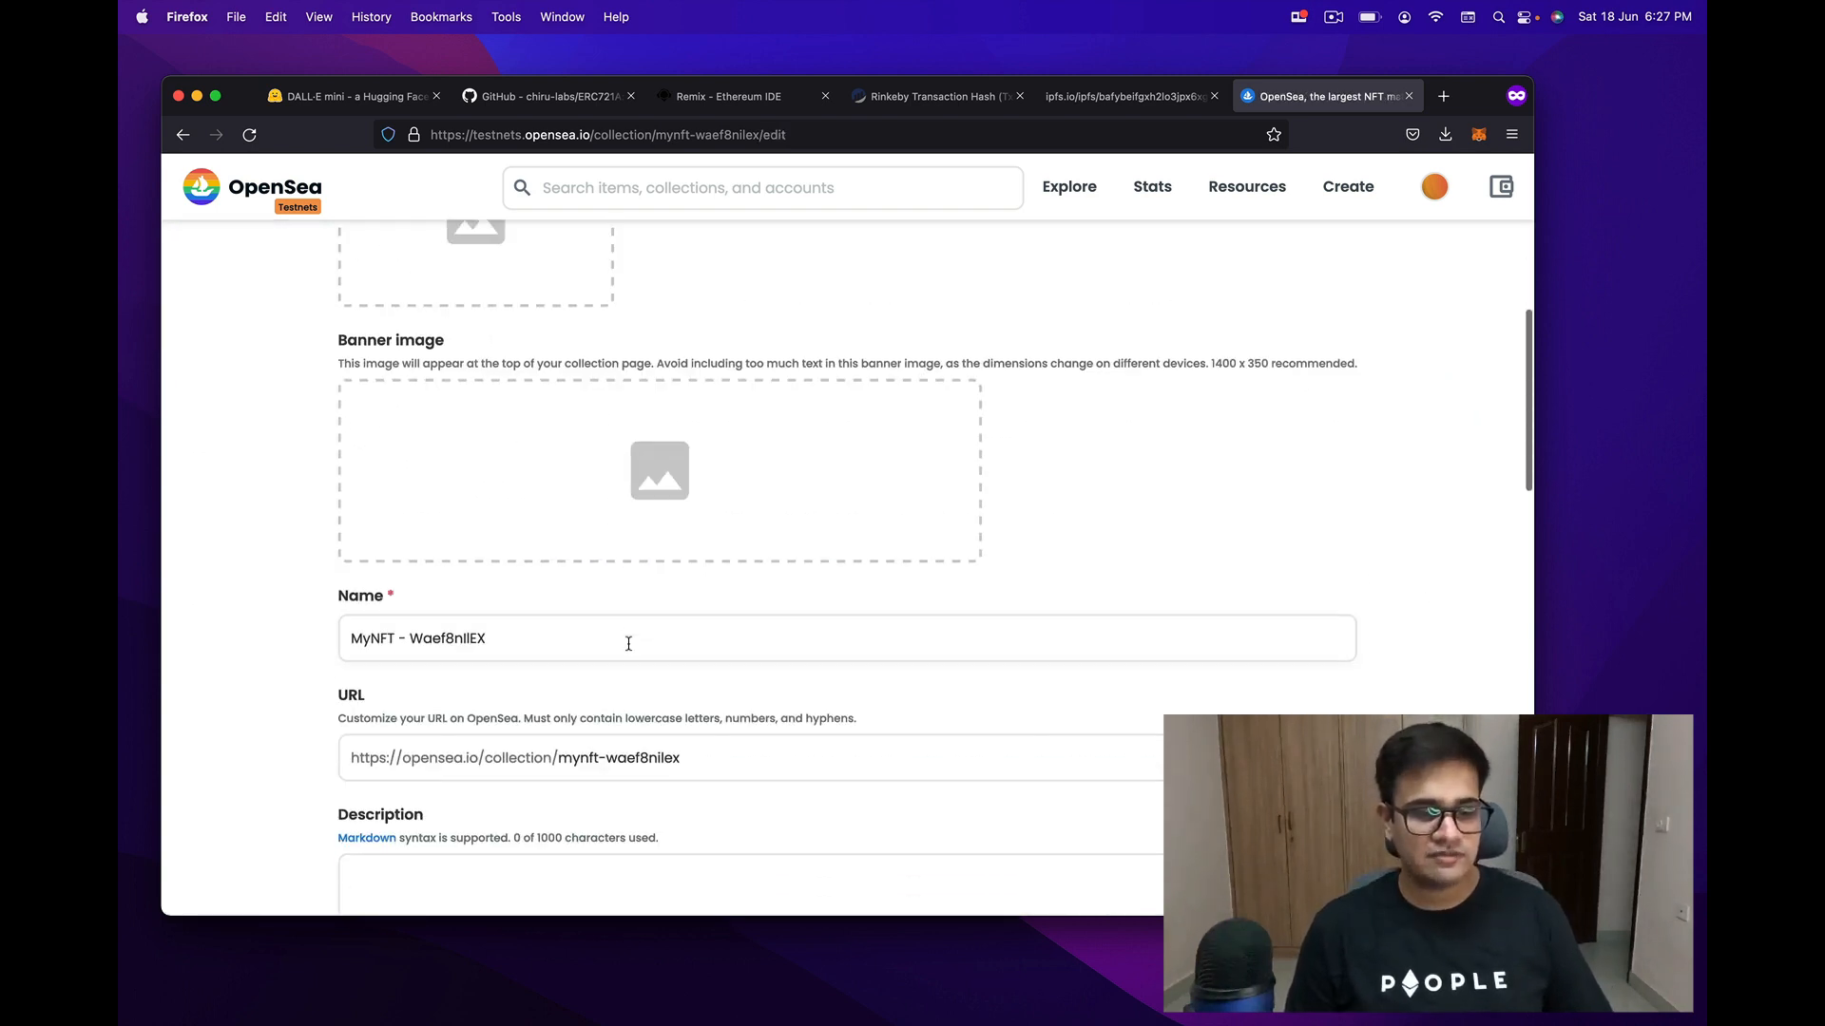
pyautogui.scroll(-1, 806, 645)
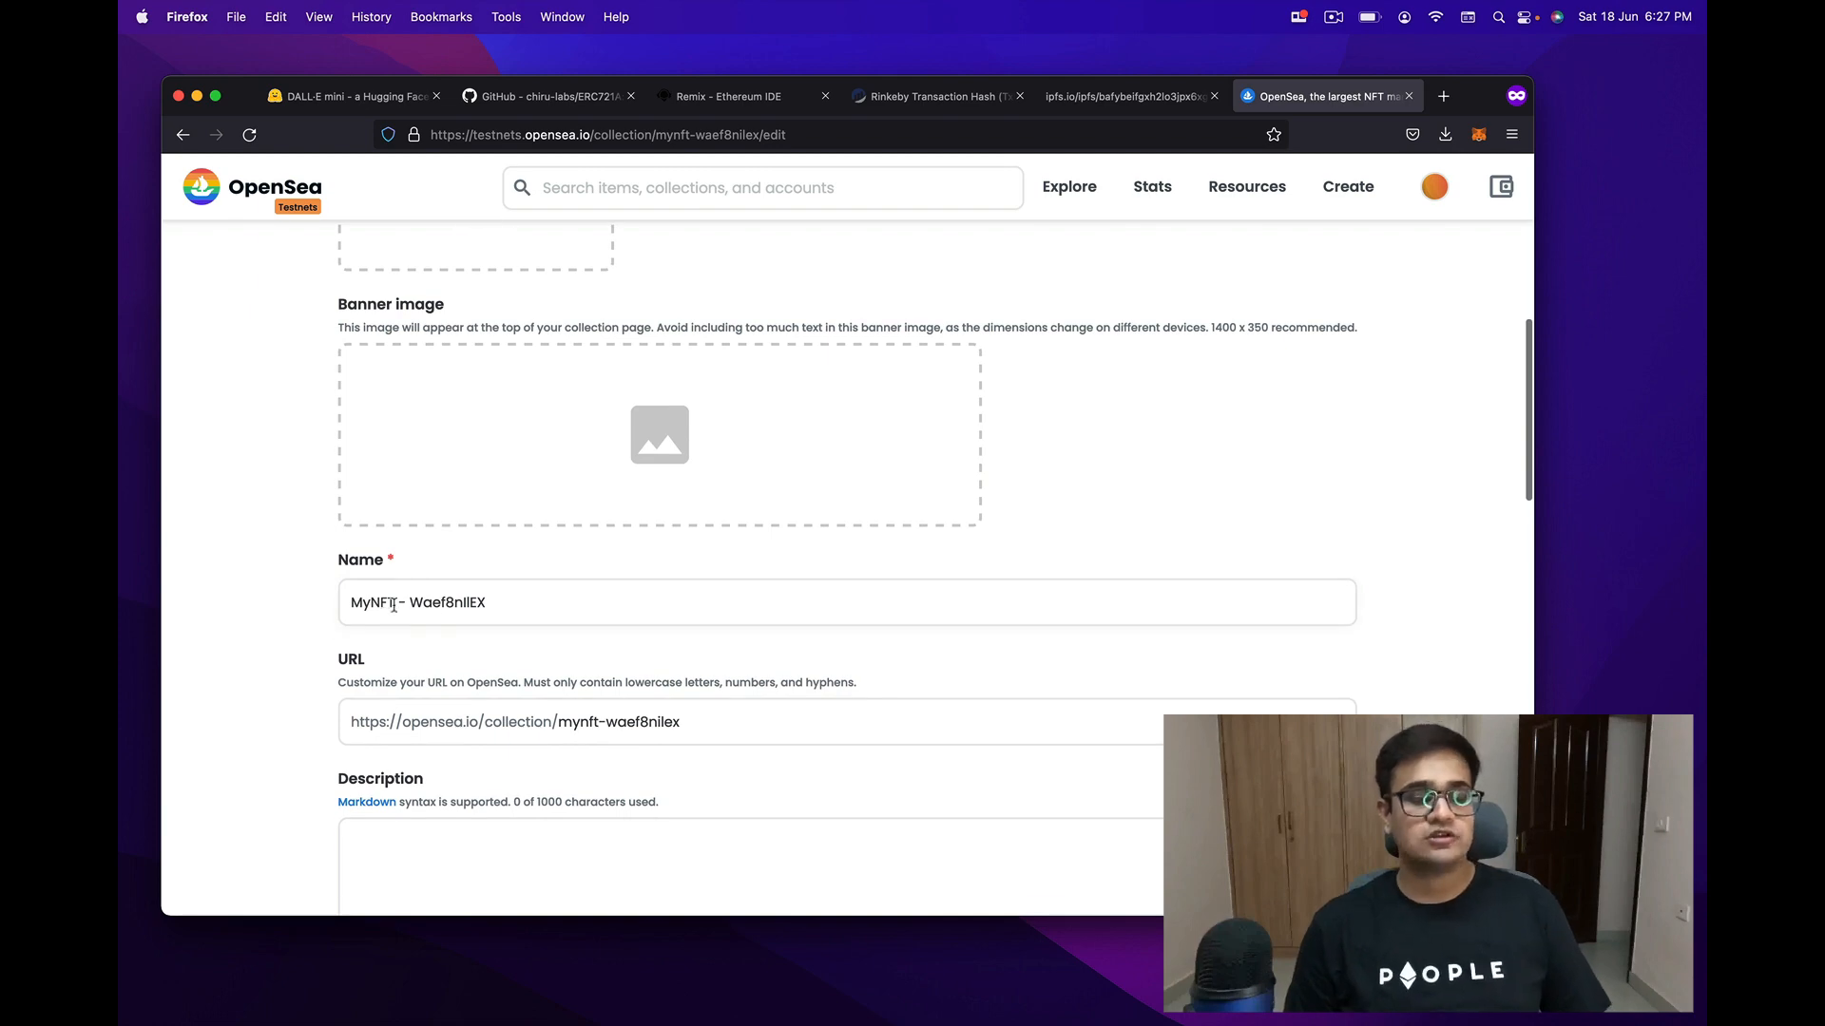
pyautogui.scroll(-3, 703, 736)
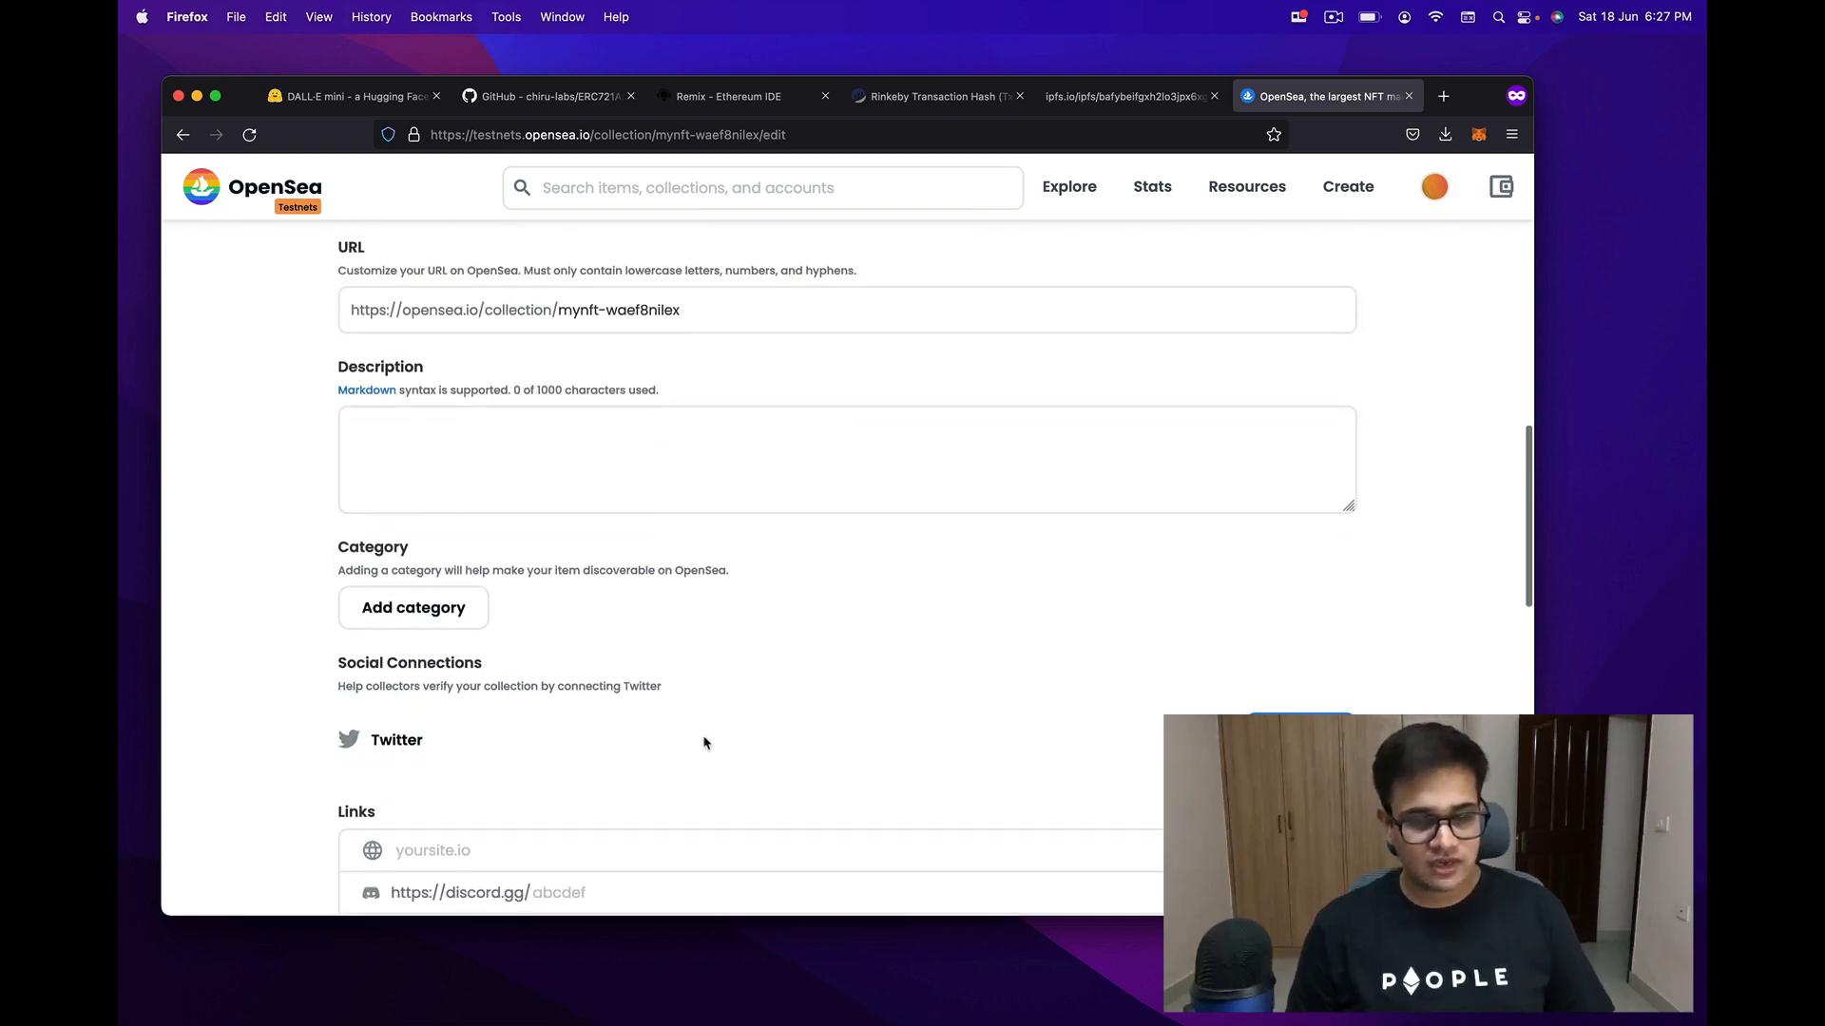
pyautogui.scroll(-5, 713, 539)
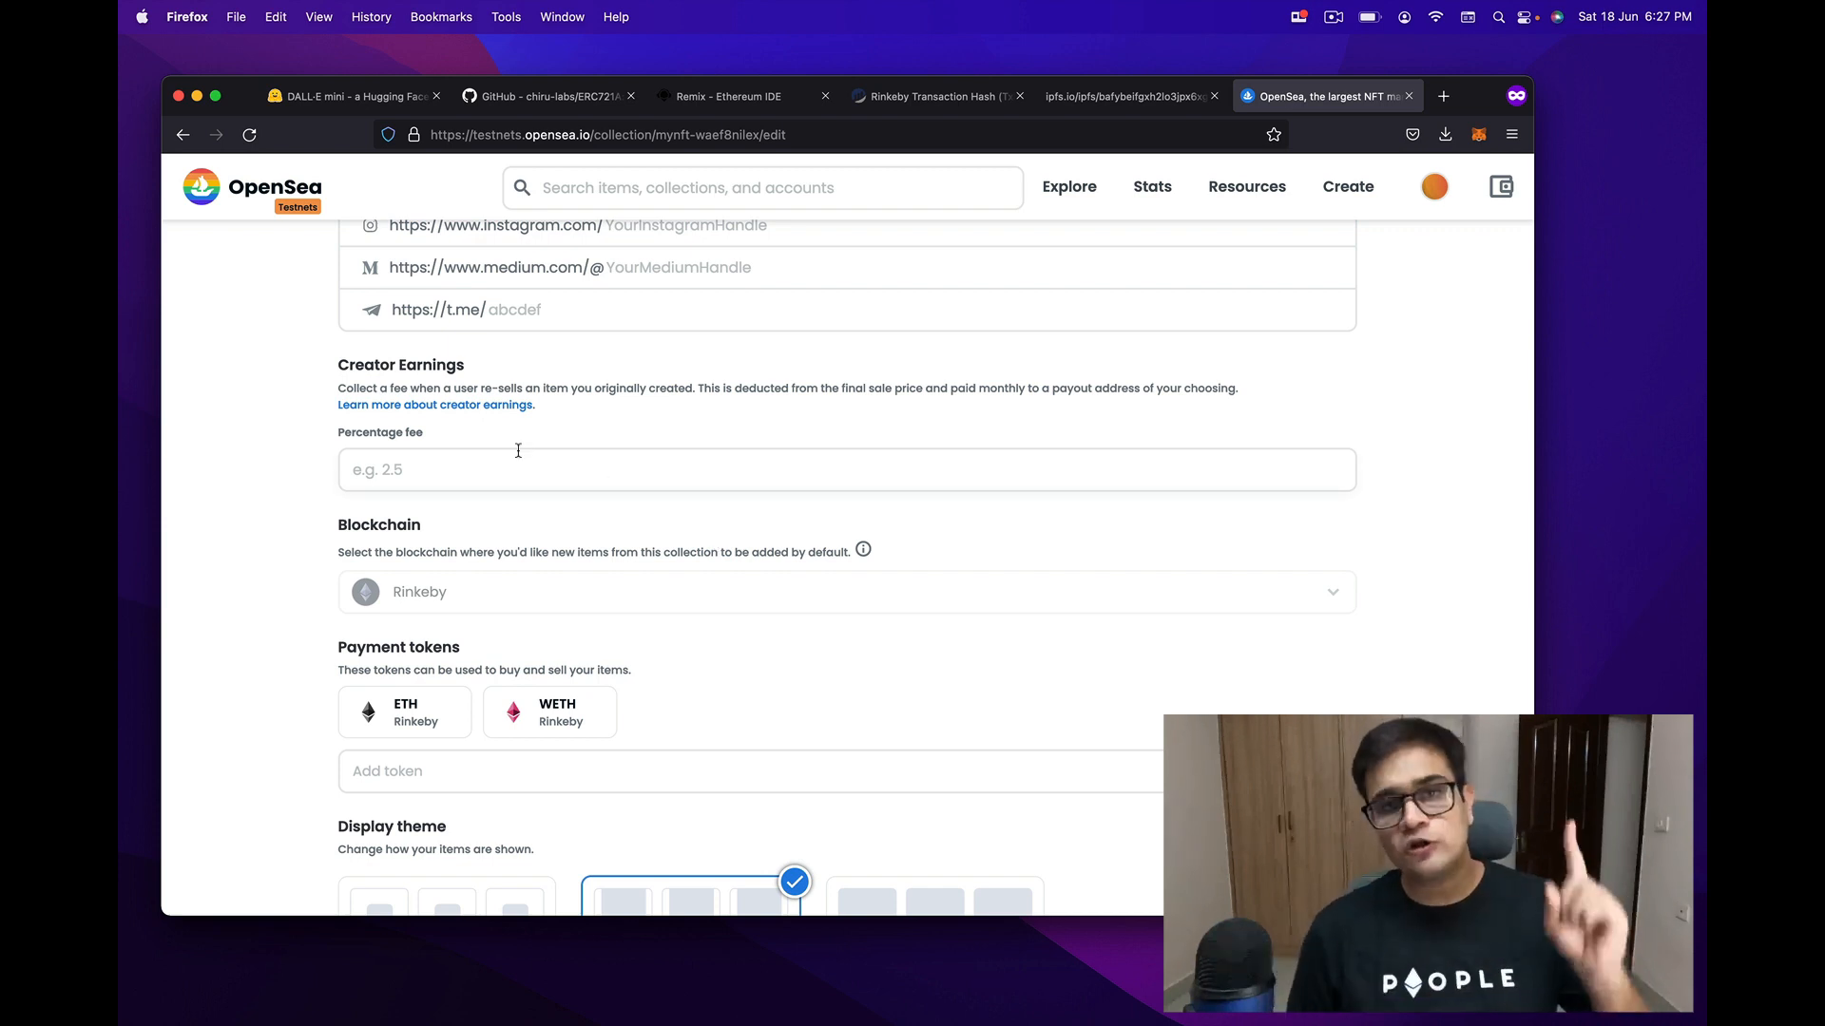
# Step: Set the Creator Earnings percentage fee to 10 and move to the payout wallet address field
pyautogui.click(437, 485)
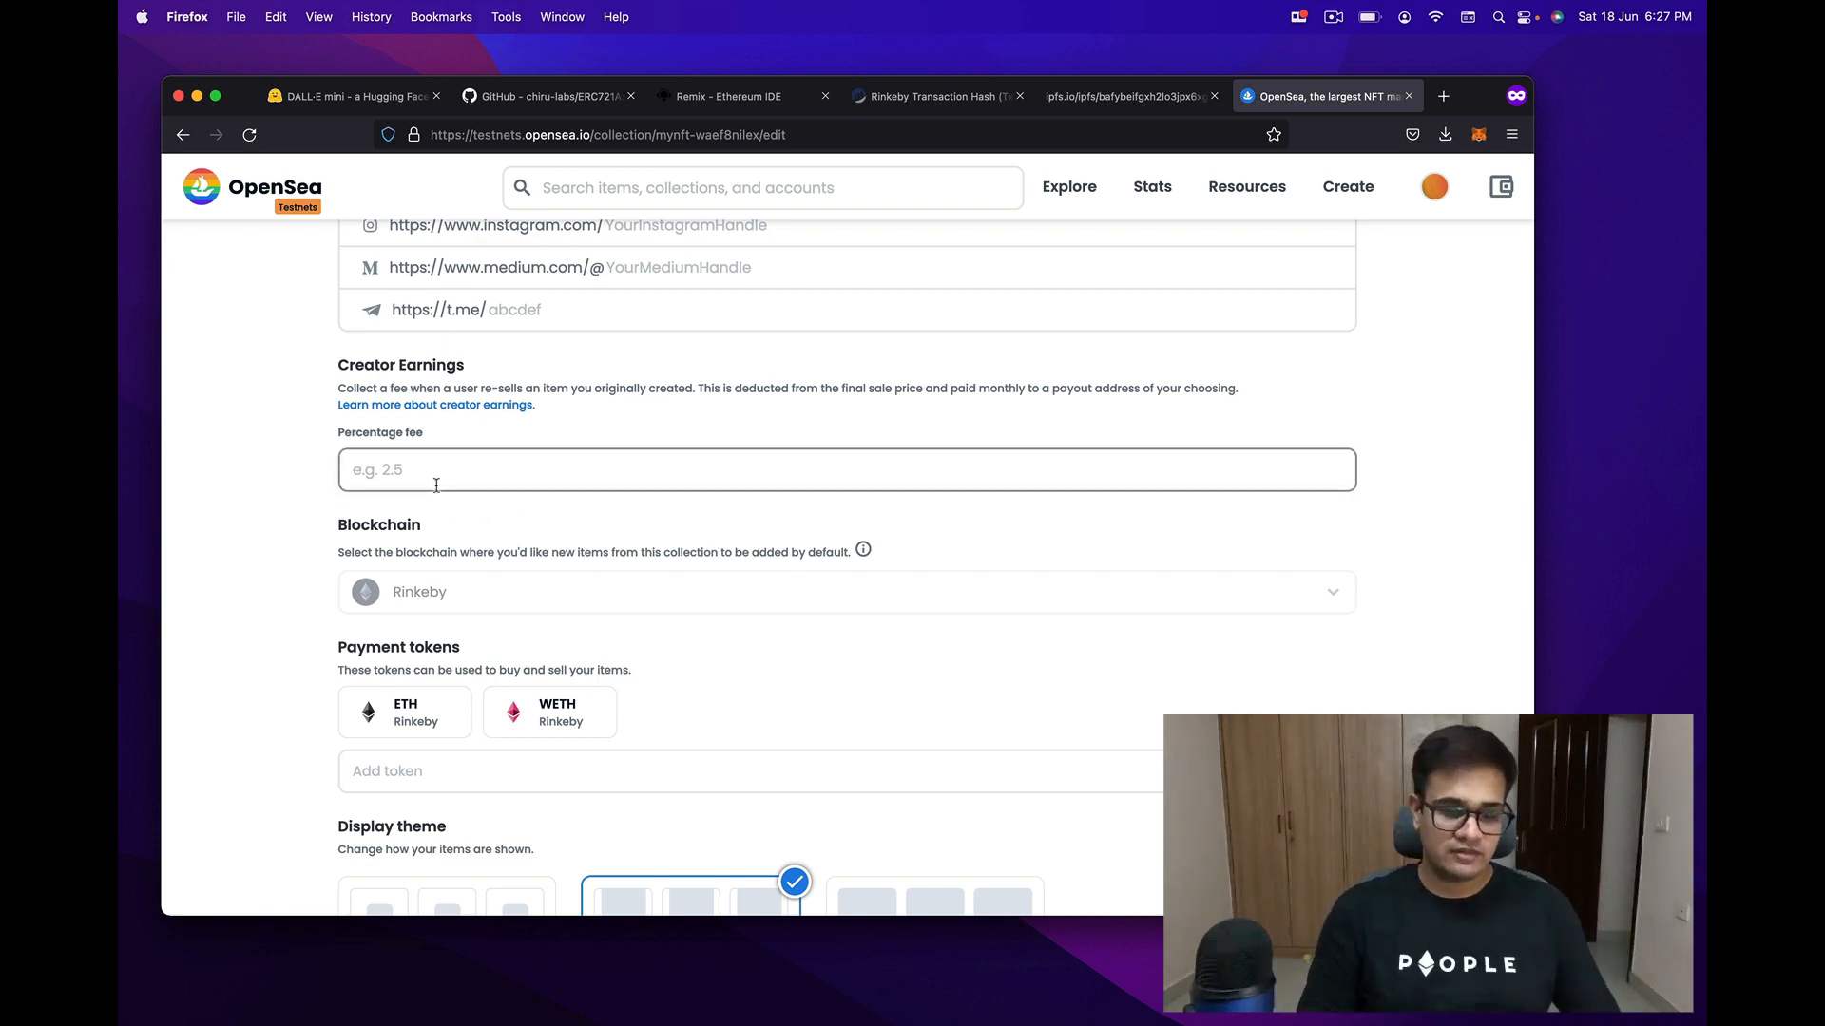
pyautogui.write('122')
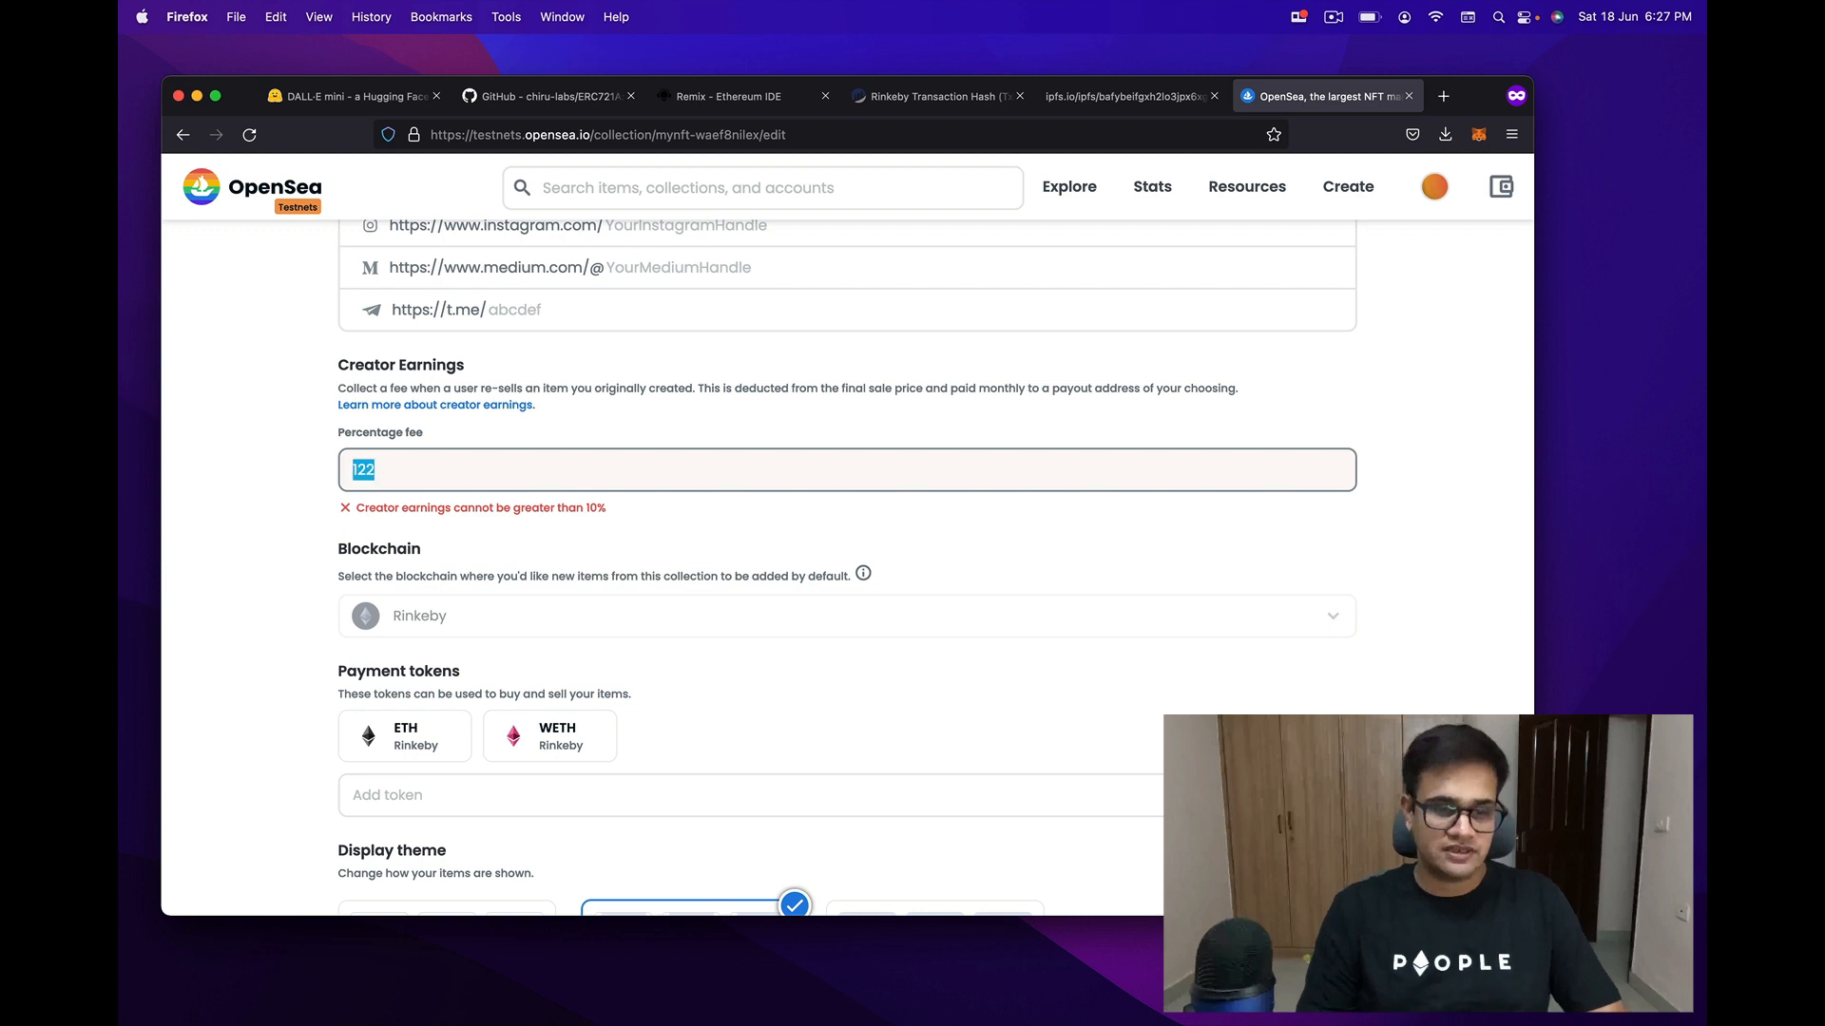
pyautogui.press('BackSpace')
pyautogui.write('10')
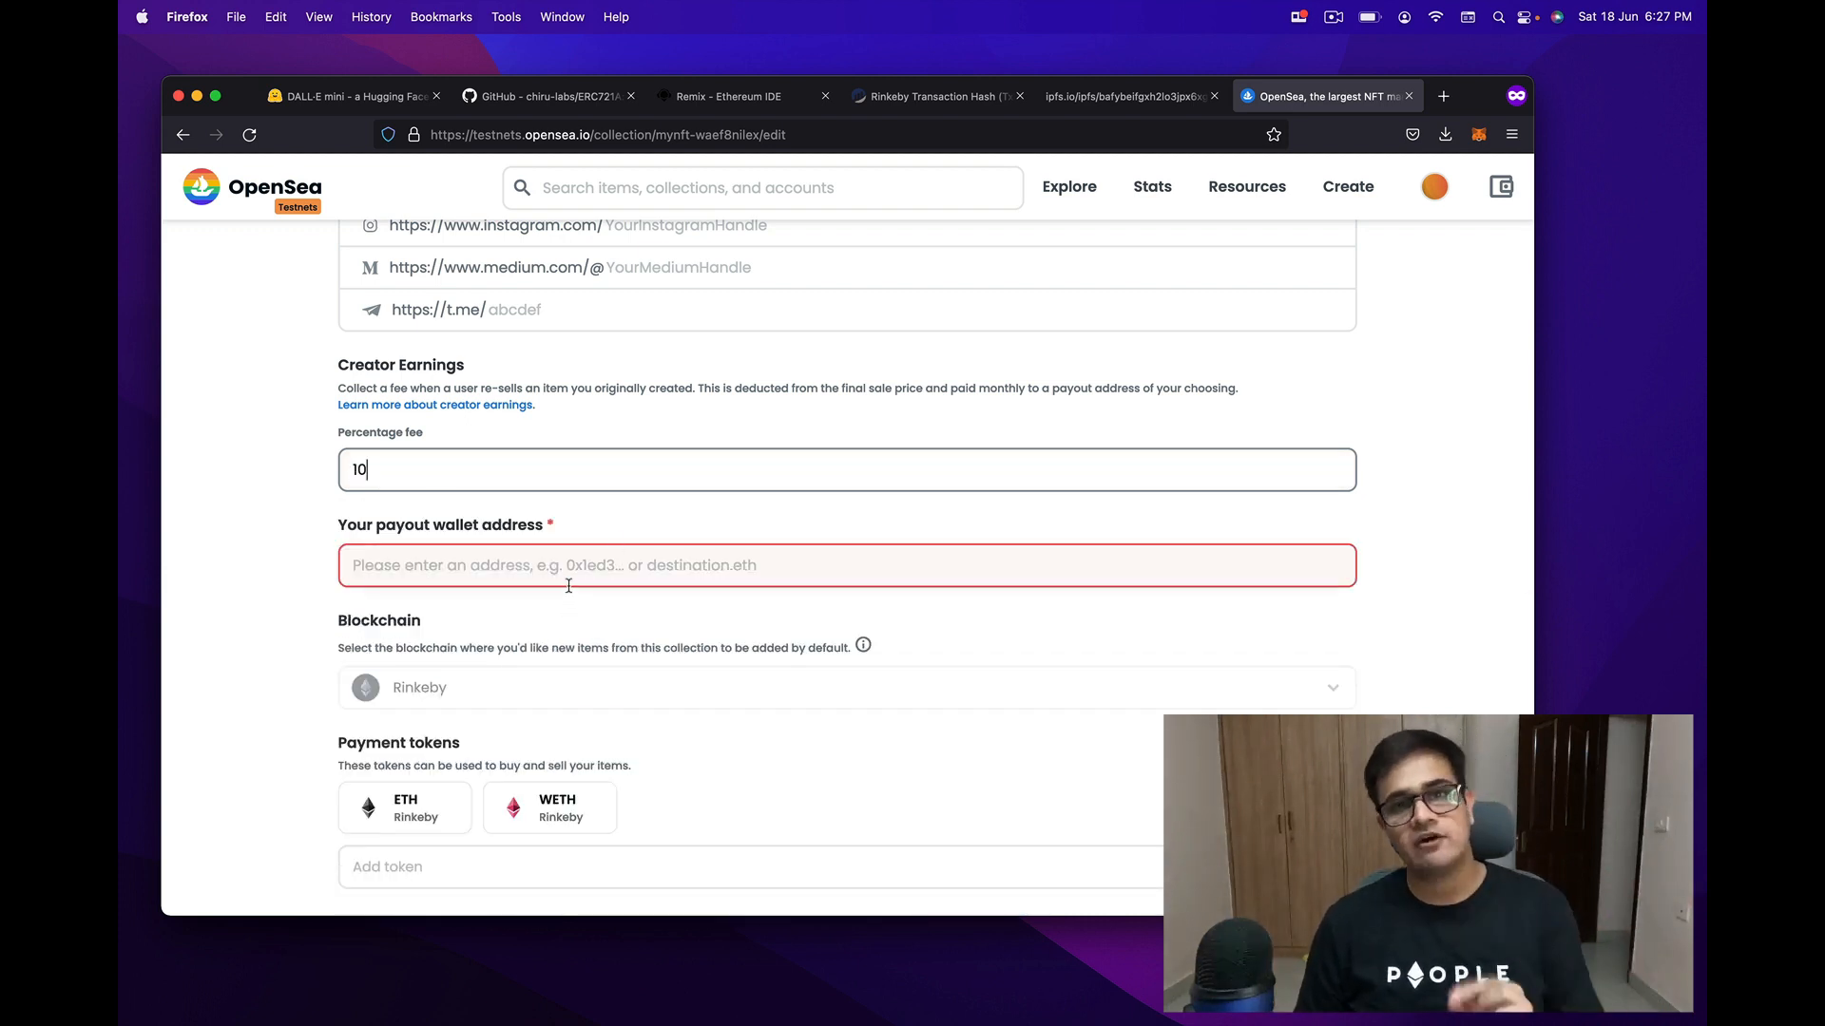
pyautogui.click(526, 562)
pyautogui.scroll(15, 677, 573)
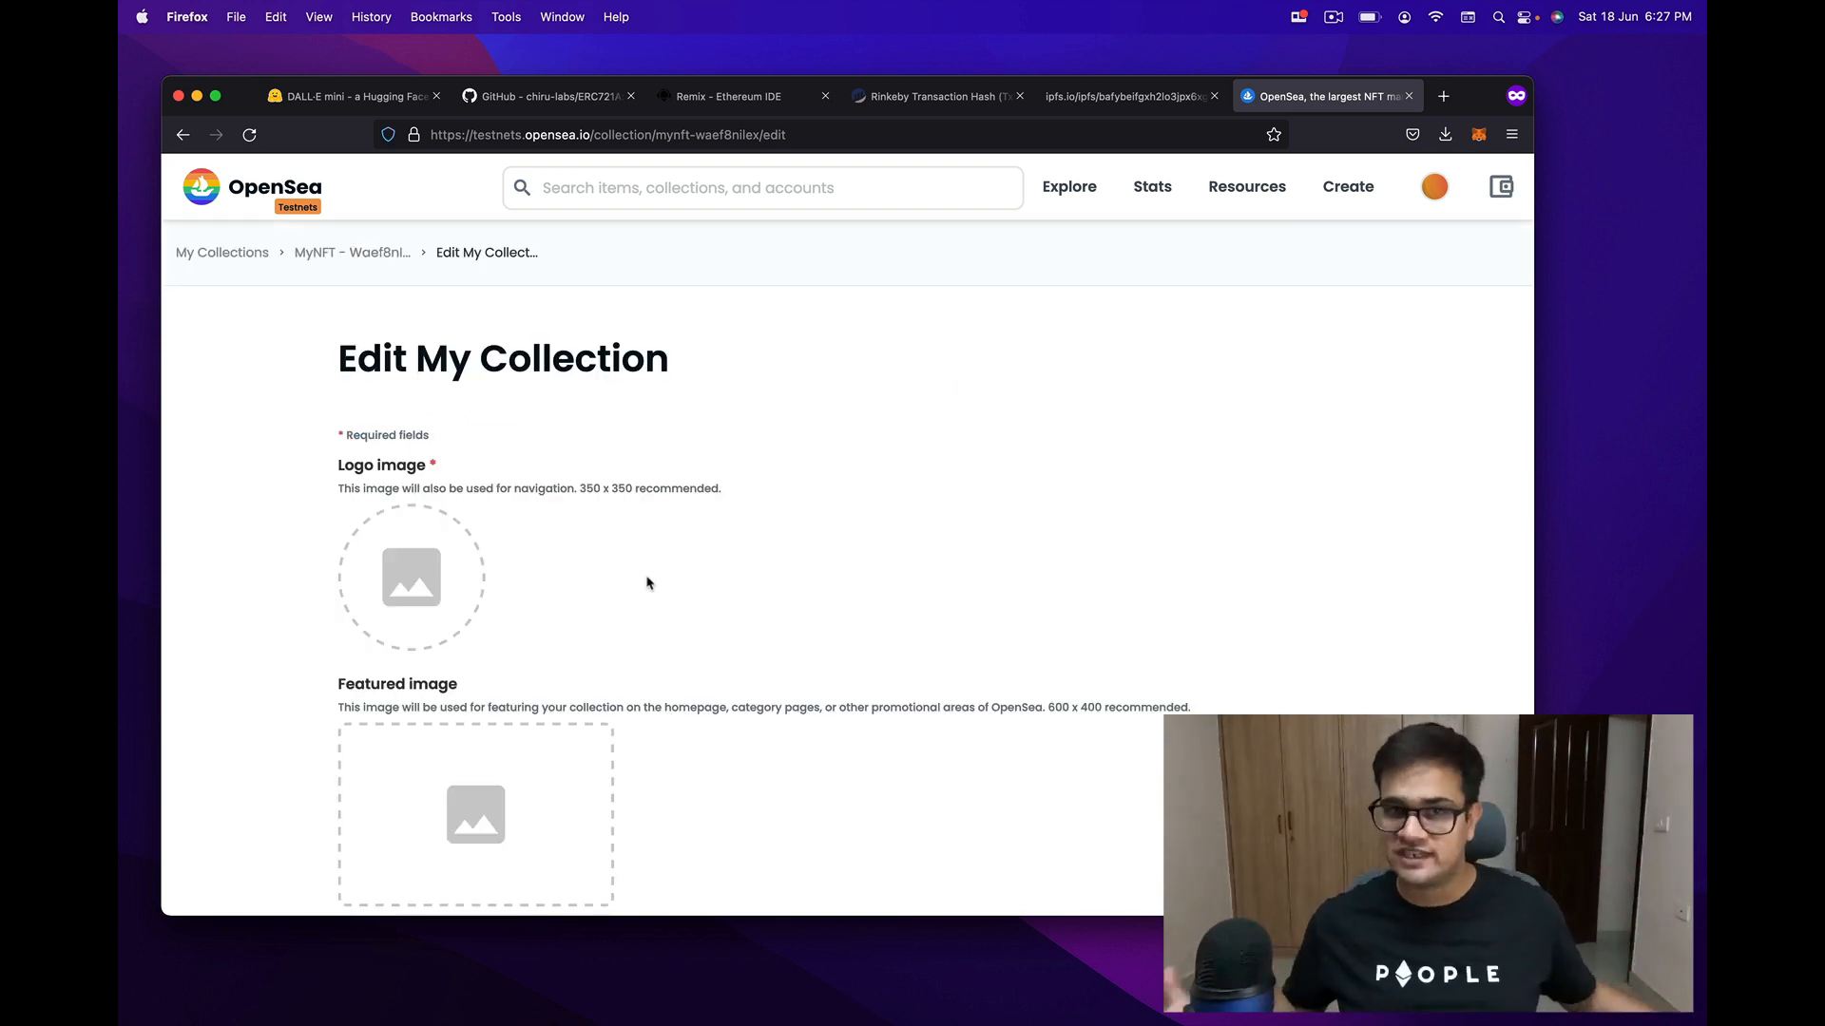
# Step: Open the account profile in a new tab and view its Collected MyNFT items
pyautogui.moveTo(1434, 187)
pyautogui.keyDown('super'); pyautogui.click(1384, 243); pyautogui.keyUp('super')
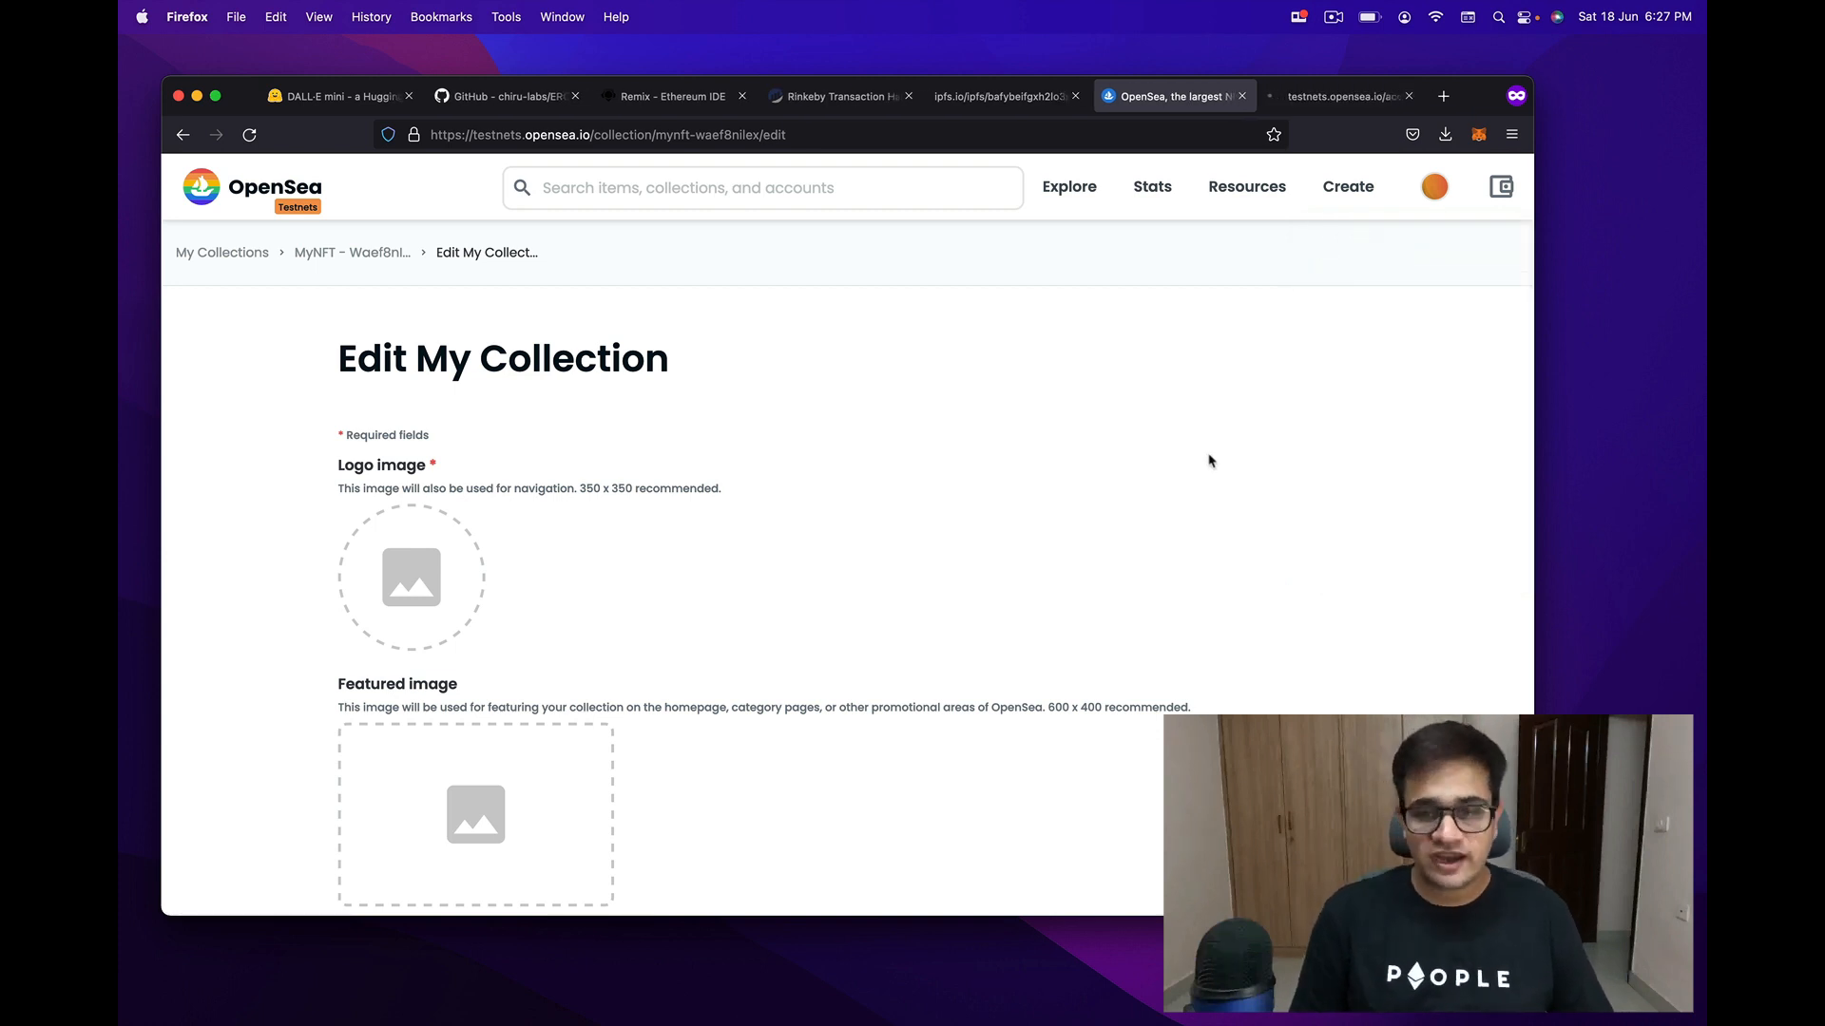
pyautogui.hotkey('ctrl', 'Tab')
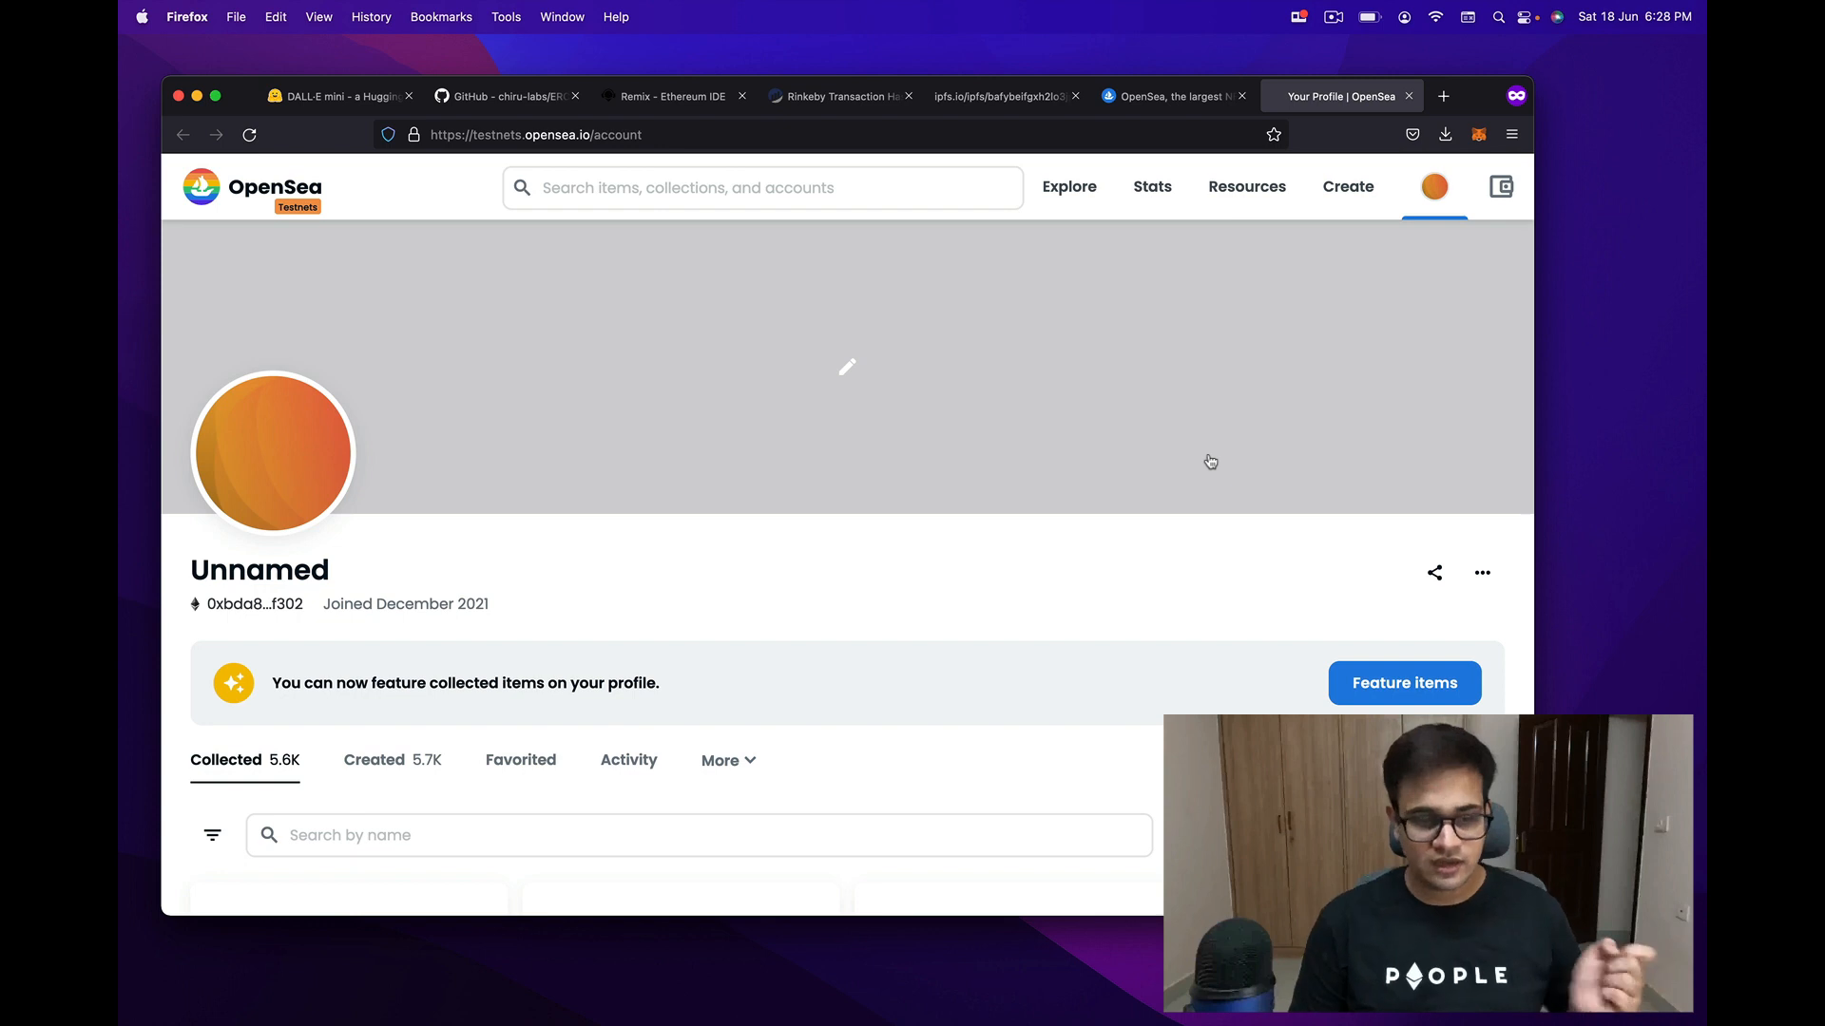
pyautogui.scroll(-5, 1211, 463)
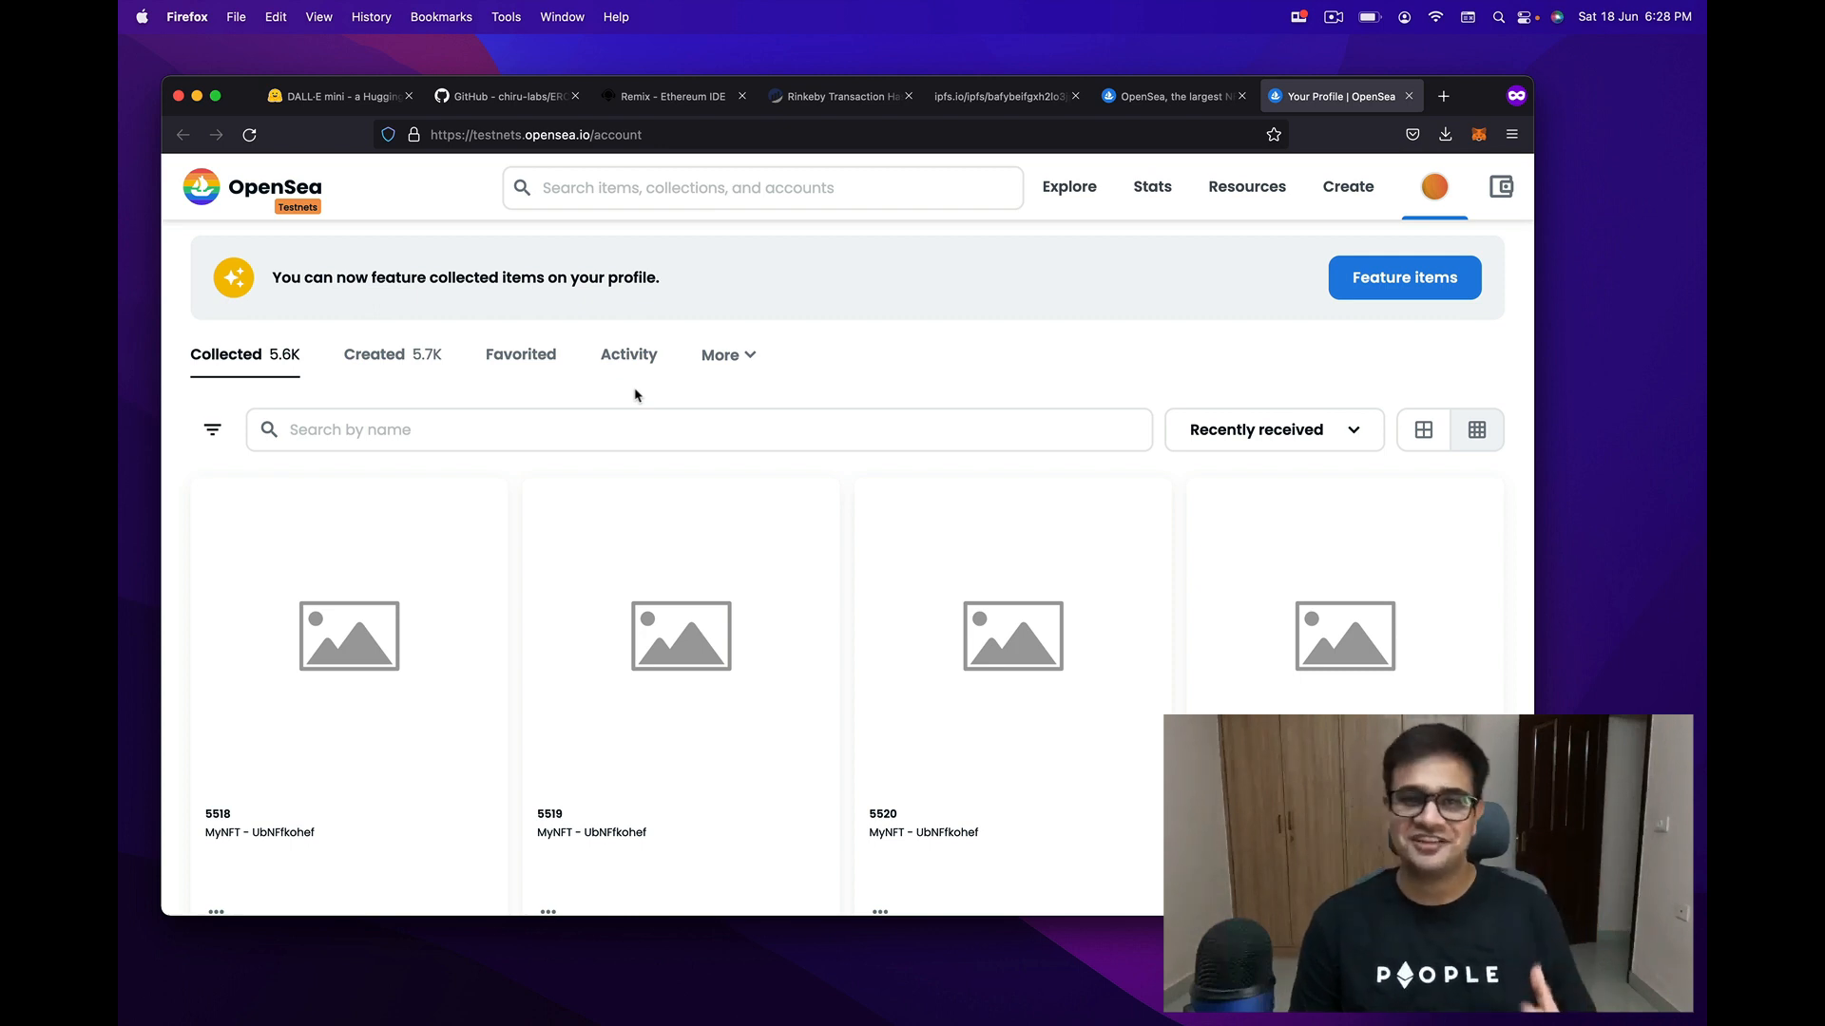
pyautogui.scroll(-4, 637, 396)
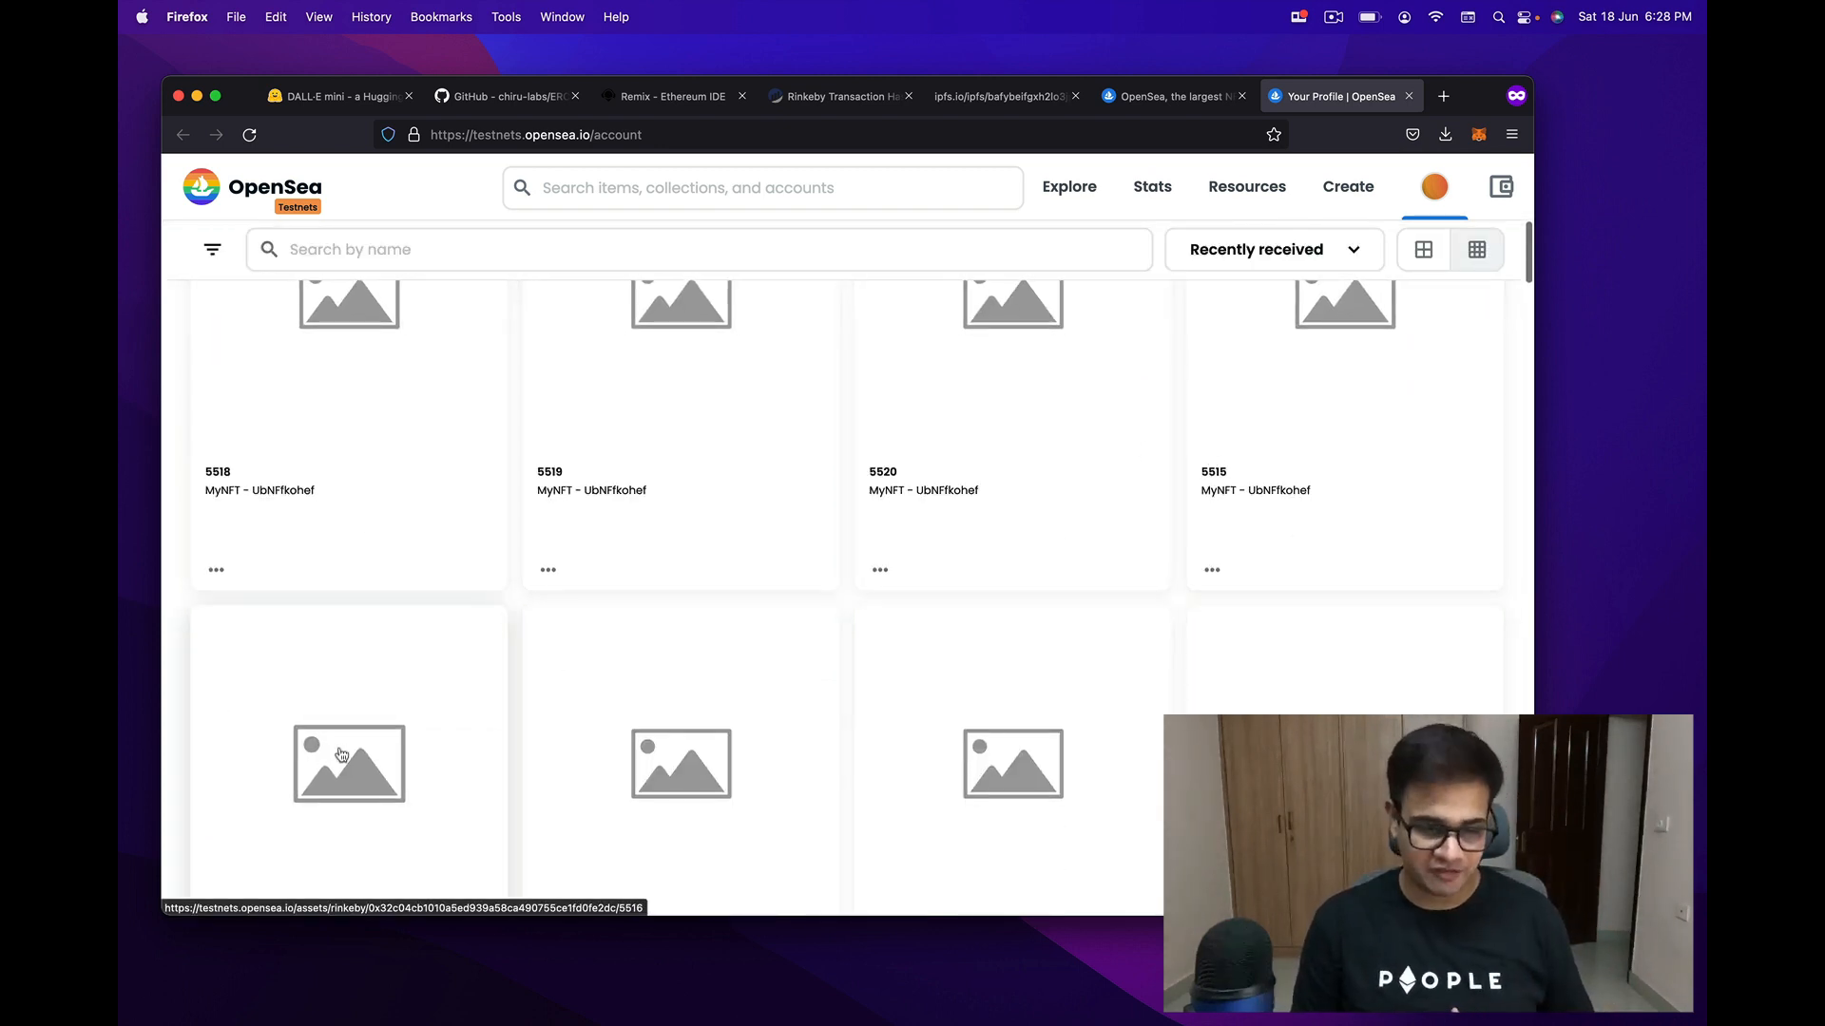
pyautogui.scroll(-5, 428, 735)
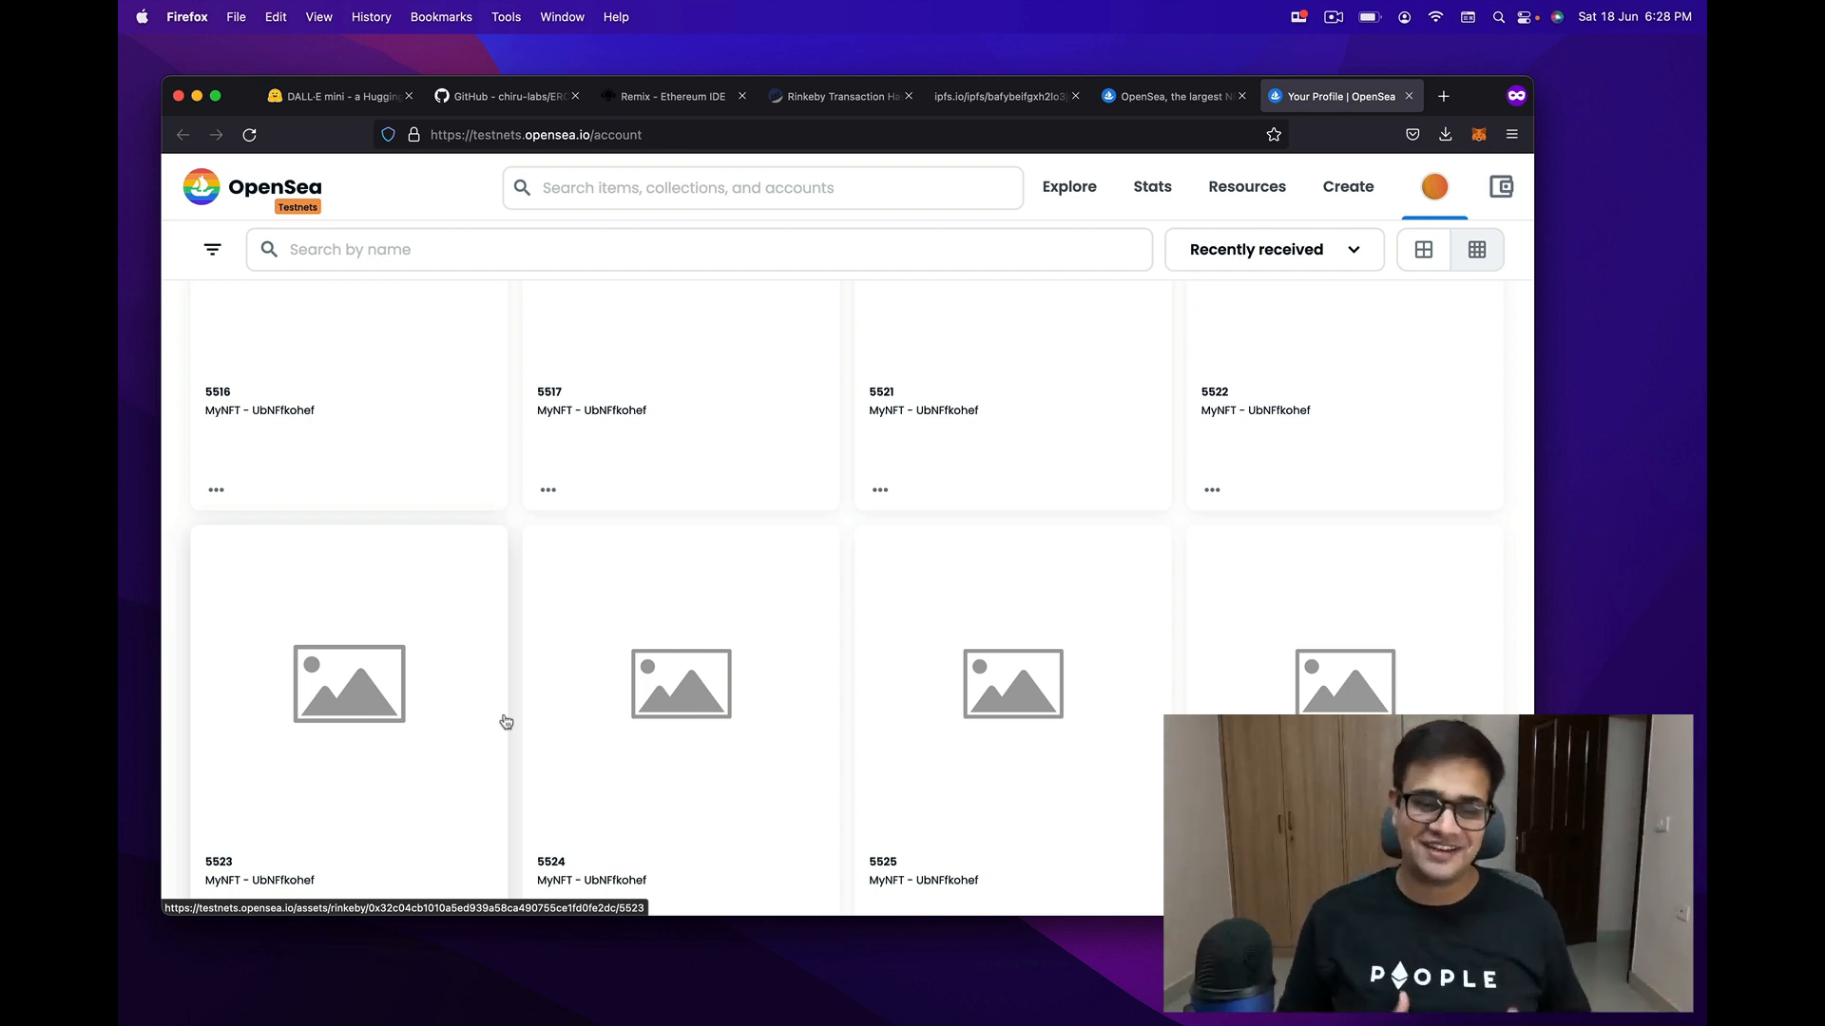
pyautogui.scroll(-5, 505, 723)
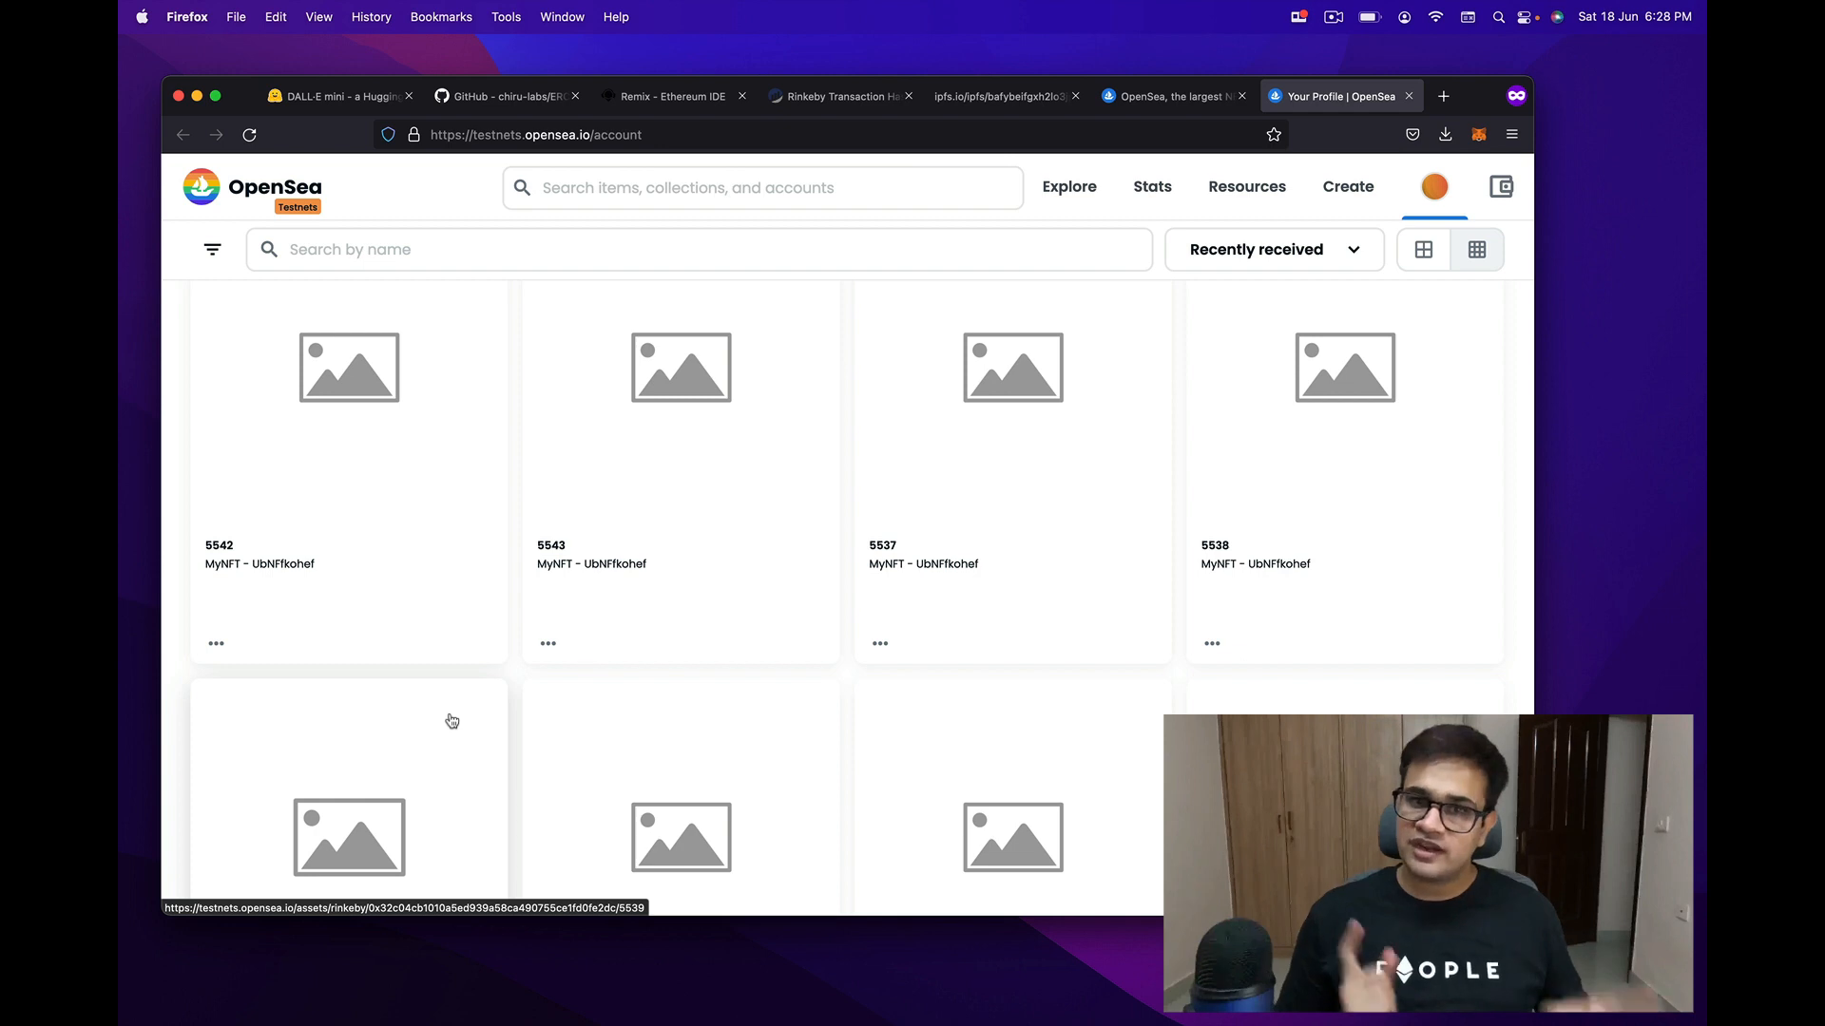